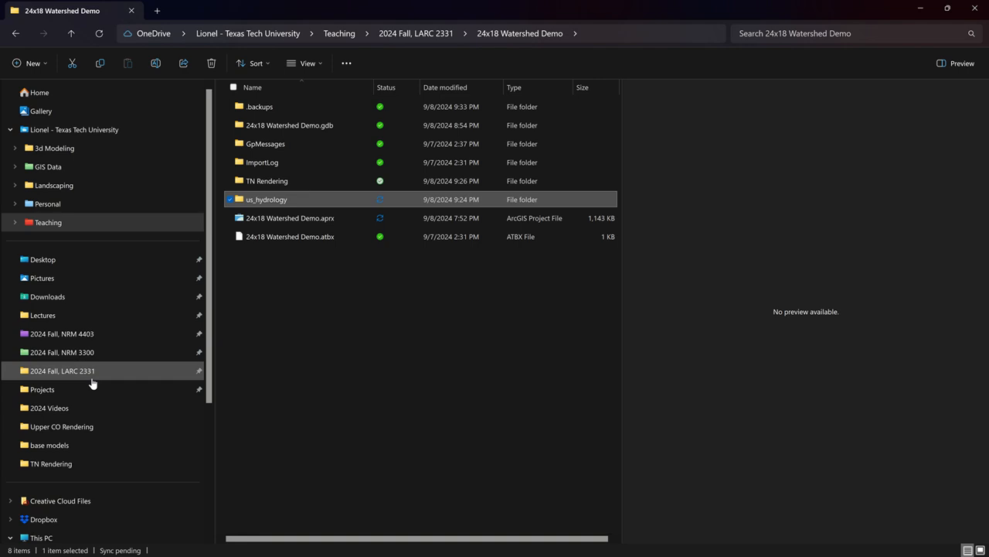
- Open the TN Map Rendering.ssg scene from the TN Rendering folder in Adobe Substance 3D Stager
{"action": "left_click", "coordinate": [75, 464]}
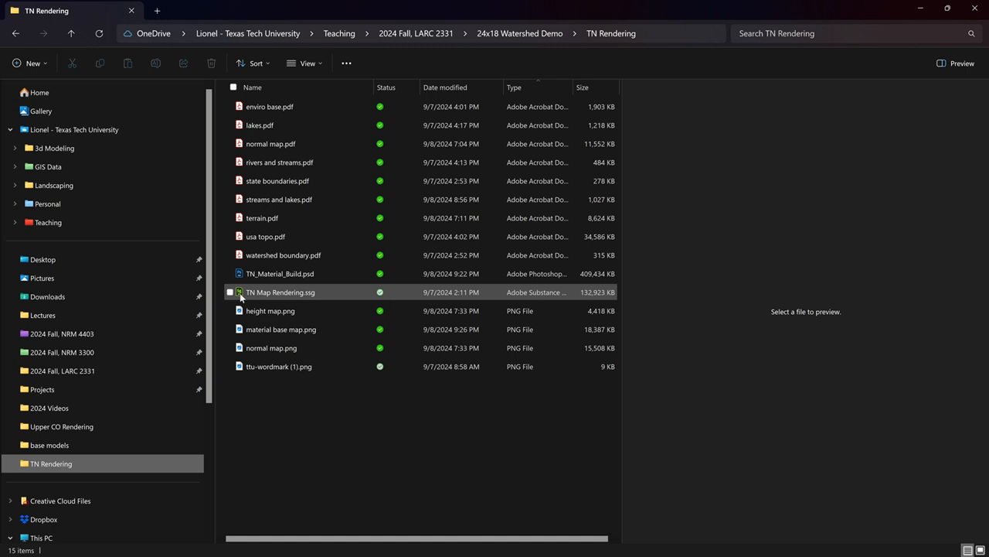
{"action": "double_click", "coordinate": [240, 293]}
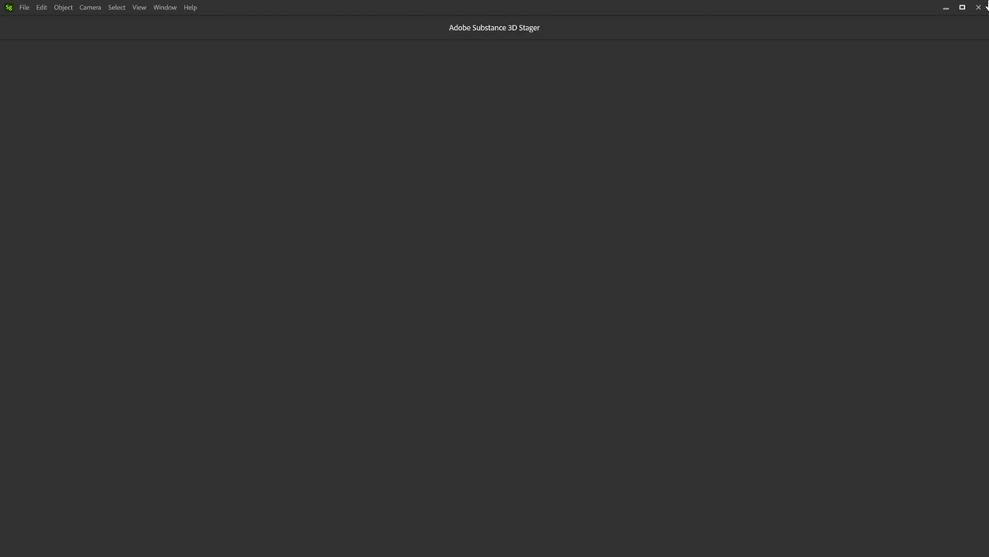
{"action": "mouse_move", "coordinate": [362, 5]}
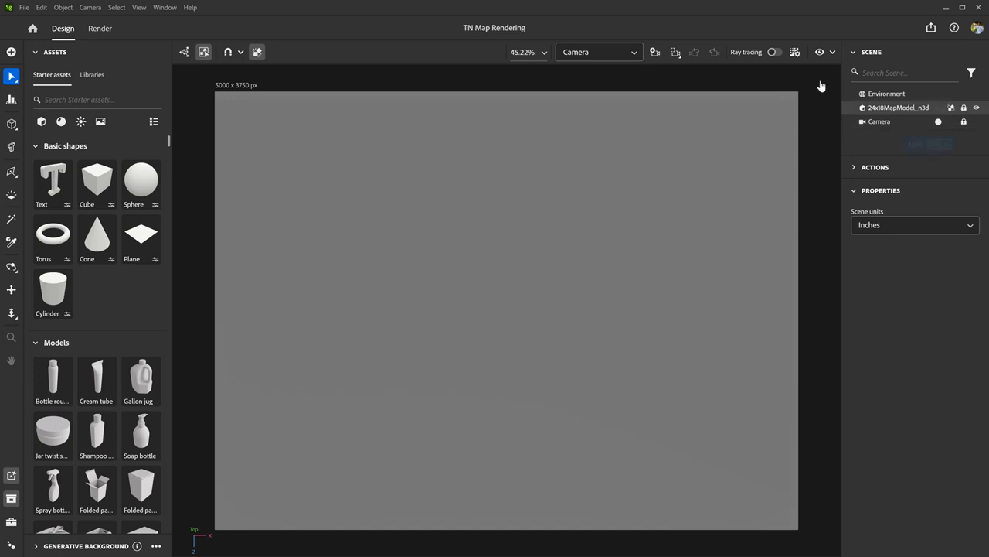
- Switch from the scene camera to the Viewport camera and view the flat map model at an oblique angle
{"action": "left_click", "coordinate": [630, 53]}
{"action": "left_click", "coordinate": [614, 70]}
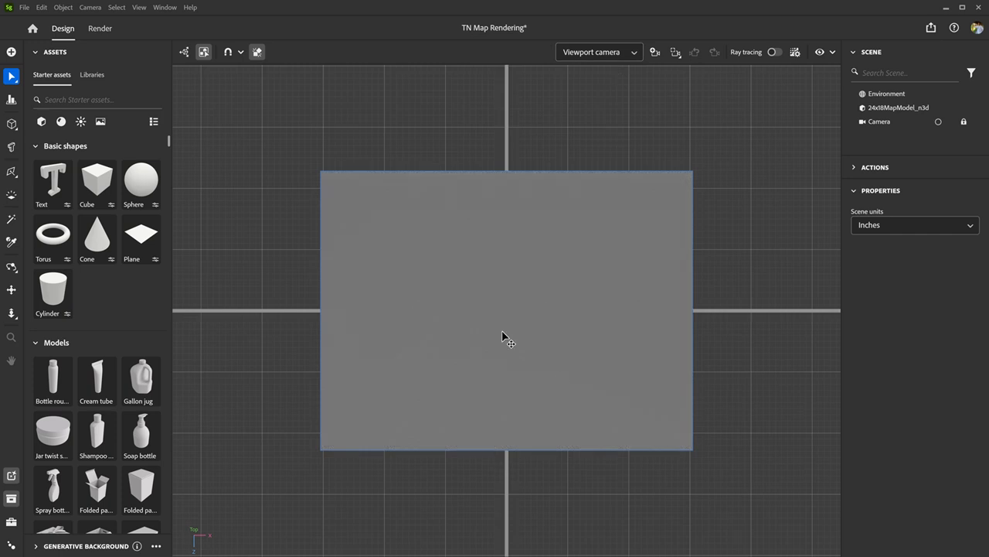
{"action": "middle_click_drag", "start_coordinate": [465, 383], "coordinate": [469, 377]}
{"action": "left_click", "coordinate": [467, 381]}
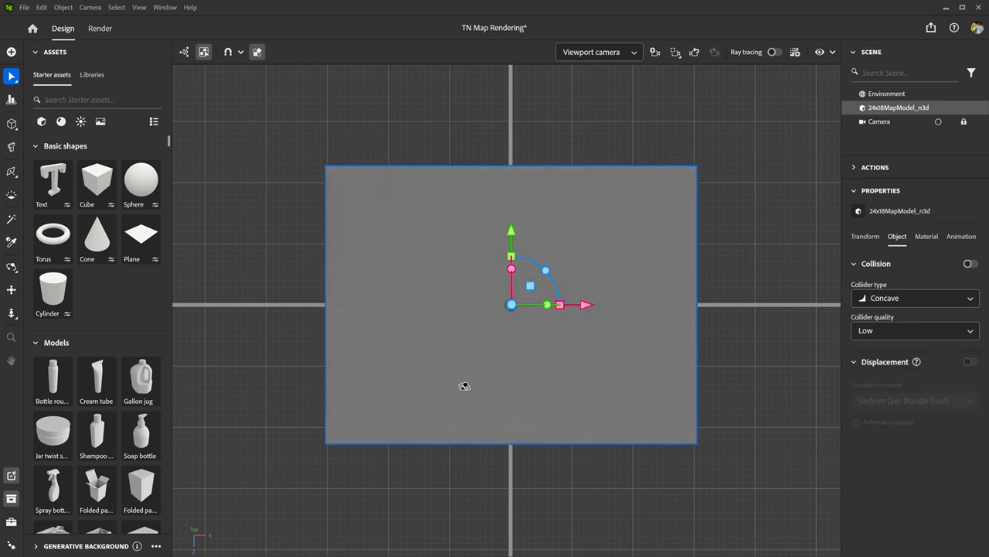
{"action": "right_click_drag", "start_coordinate": [465, 386], "coordinate": [567, 200]}
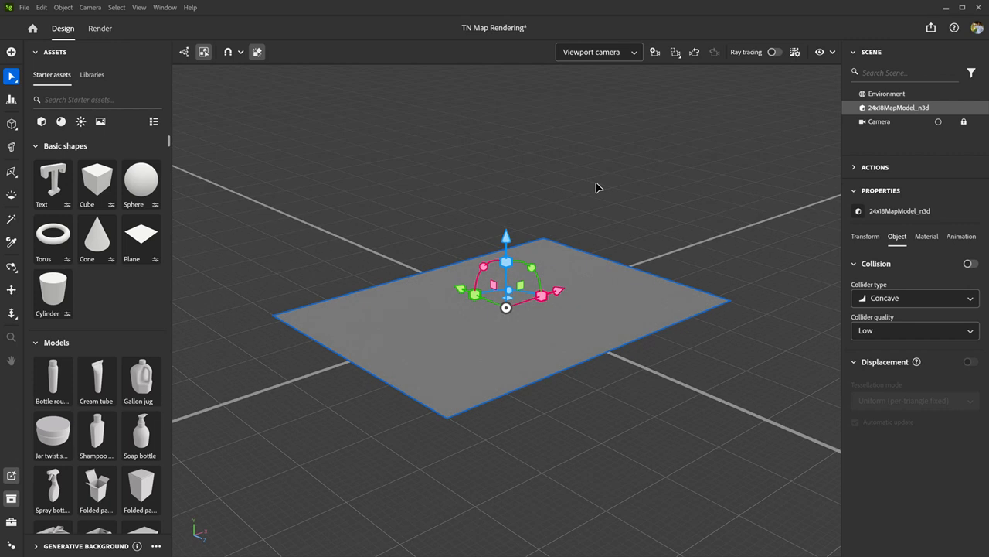
{"action": "left_click", "coordinate": [595, 190]}
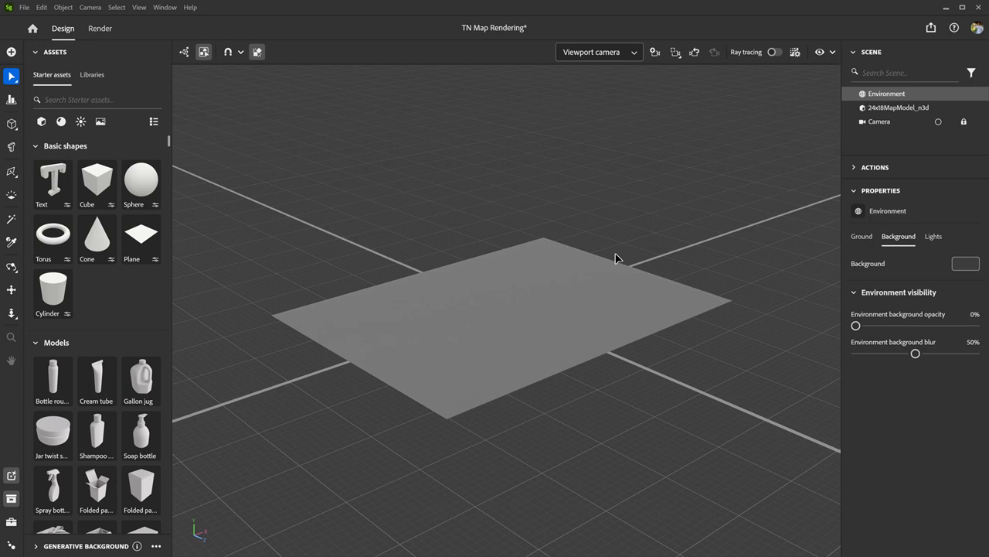
- Select the 24x18MapModel_n3d object in the scene and frame it more closely
{"action": "left_click", "coordinate": [854, 52]}
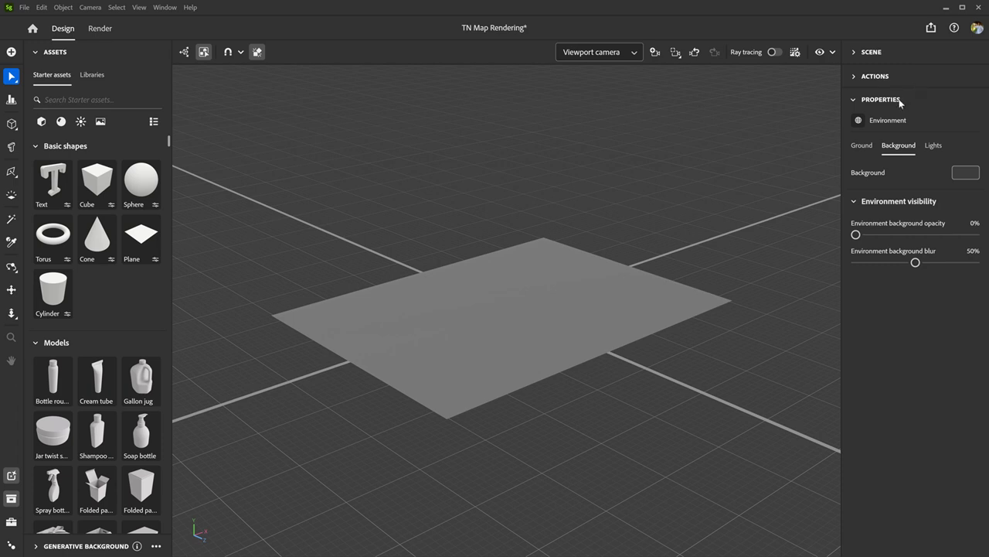
{"action": "left_click", "coordinate": [856, 54]}
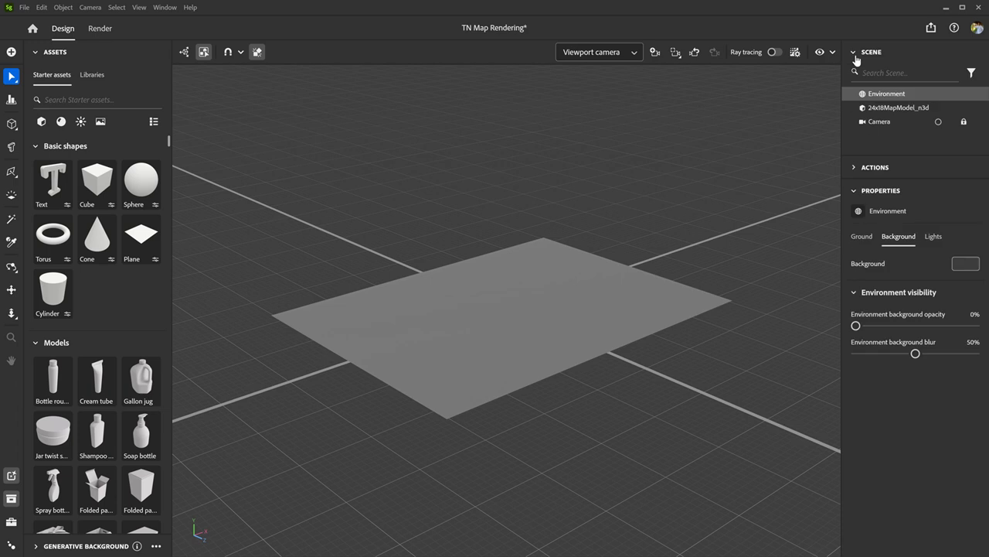
{"action": "left_click", "coordinate": [904, 109]}
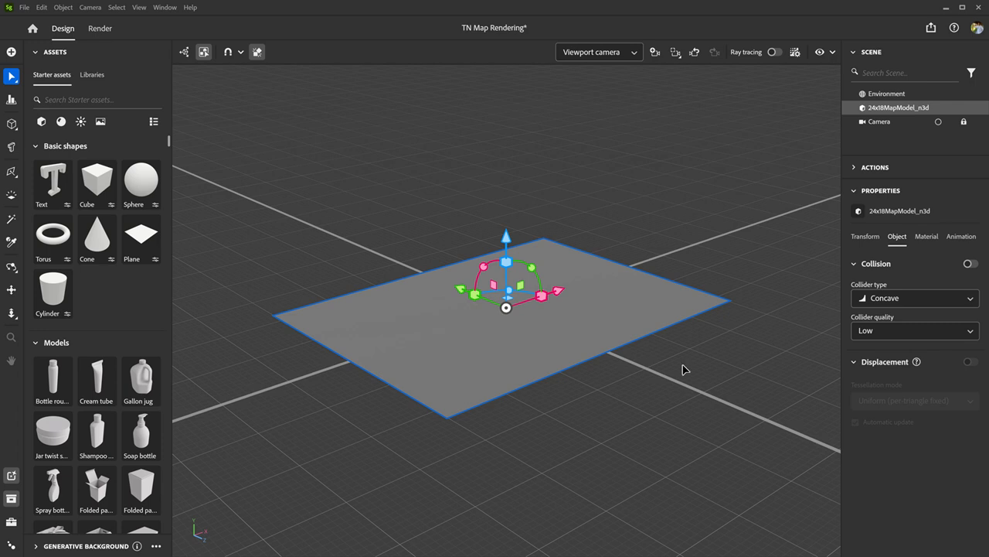
{"action": "scroll", "coordinate": [685, 371], "scroll_direction": "up", "scroll_amount": 3}
{"action": "scroll", "coordinate": [685, 371], "scroll_direction": "down", "scroll_amount": 2}
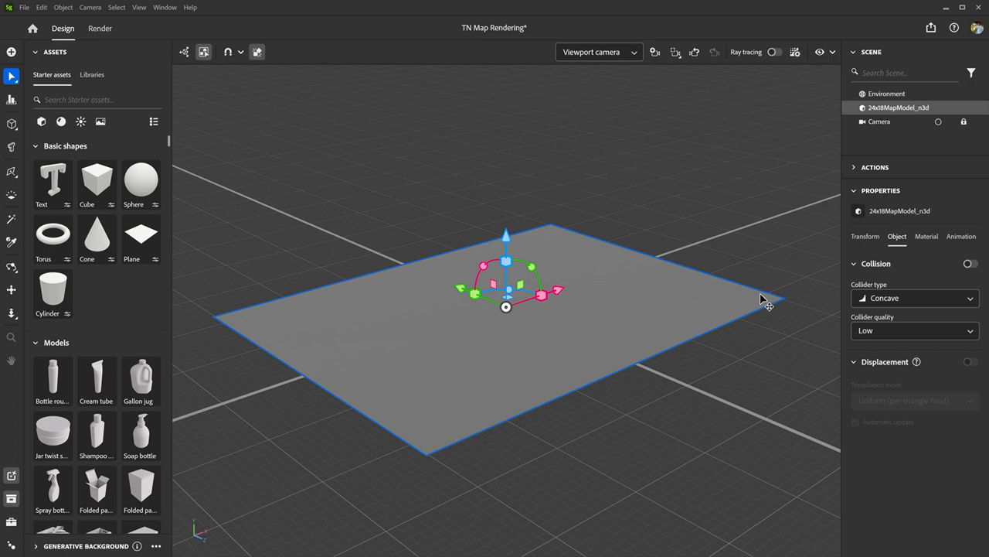
{"action": "middle_click_drag", "start_coordinate": [765, 303], "coordinate": [731, 295]}
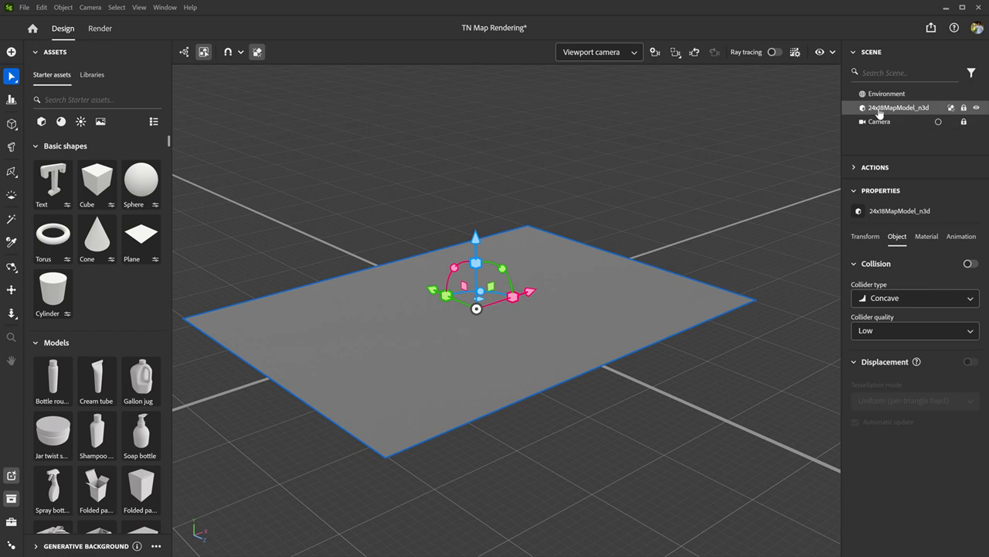
- Set the height level of the map model's default material to 0
{"action": "left_click", "coordinate": [854, 54]}
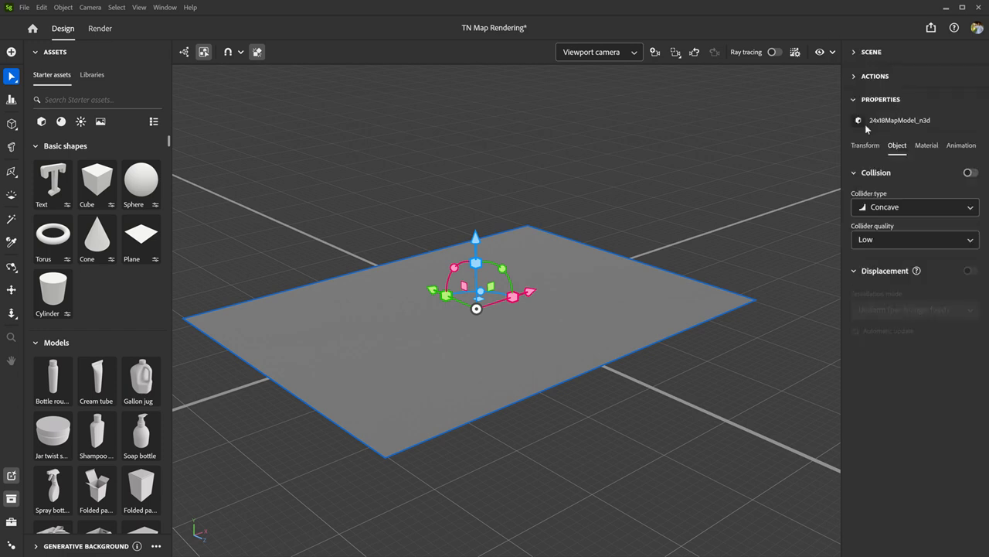
{"action": "left_click", "coordinate": [928, 147]}
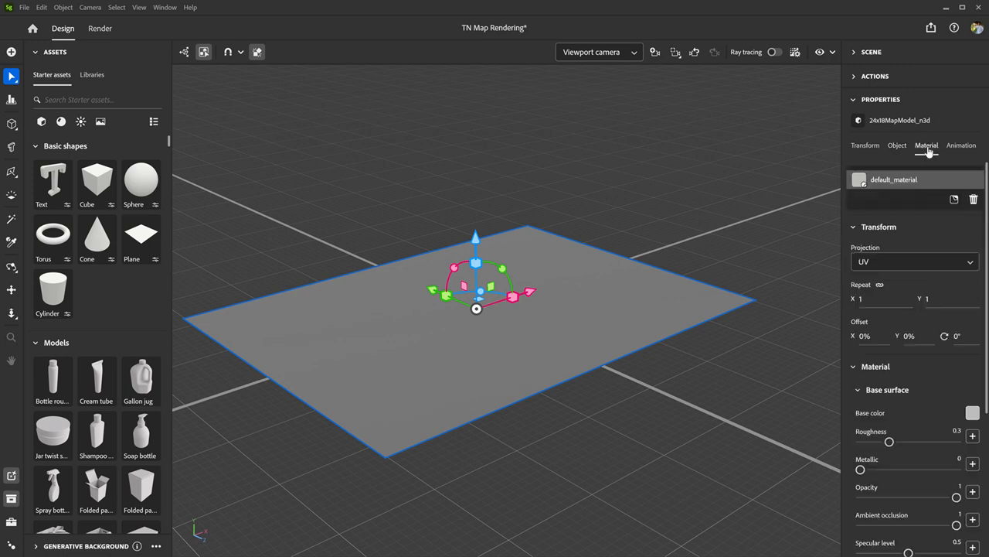
{"action": "scroll", "coordinate": [934, 336], "scroll_direction": "down", "scroll_amount": 3}
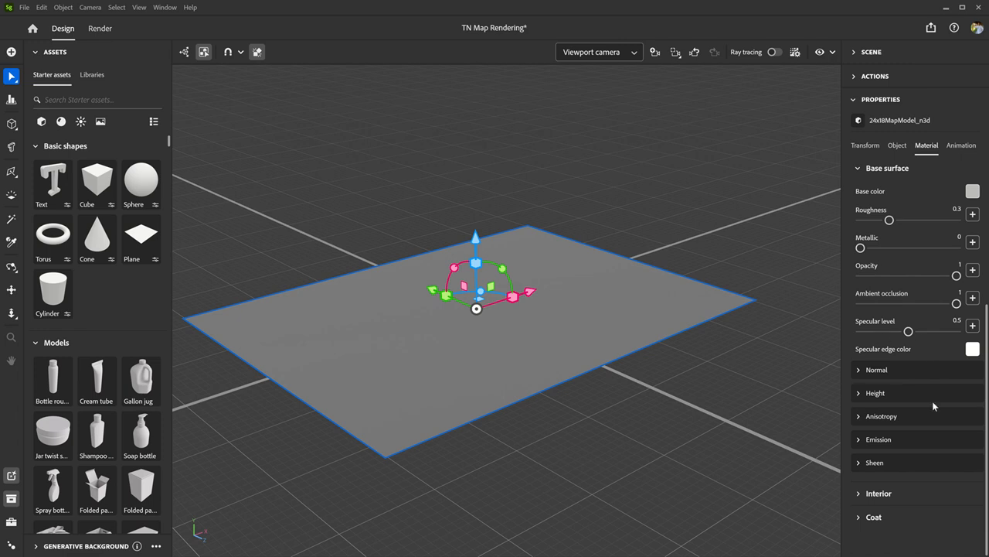
{"action": "left_click", "coordinate": [858, 394]}
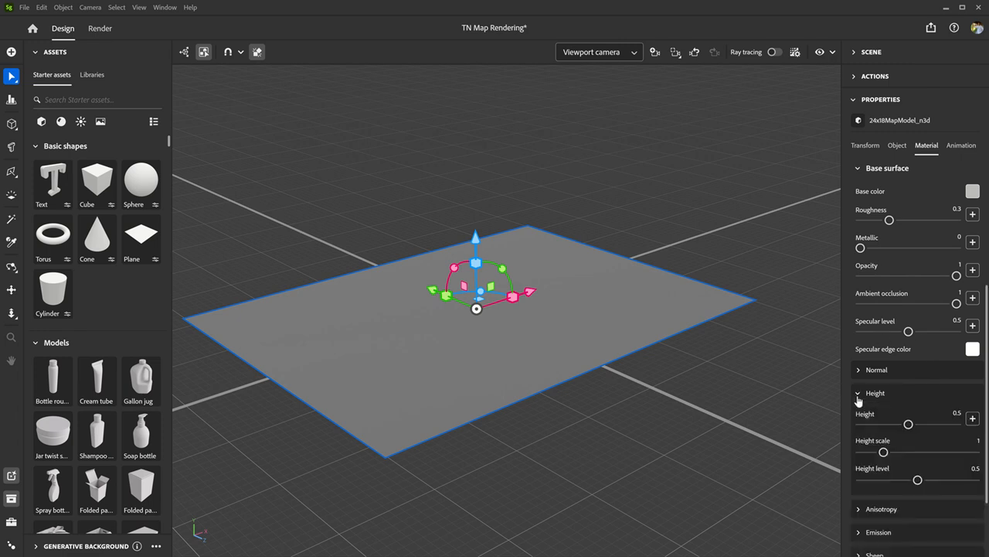
{"action": "scroll", "coordinate": [858, 396], "scroll_direction": "down", "scroll_amount": 1}
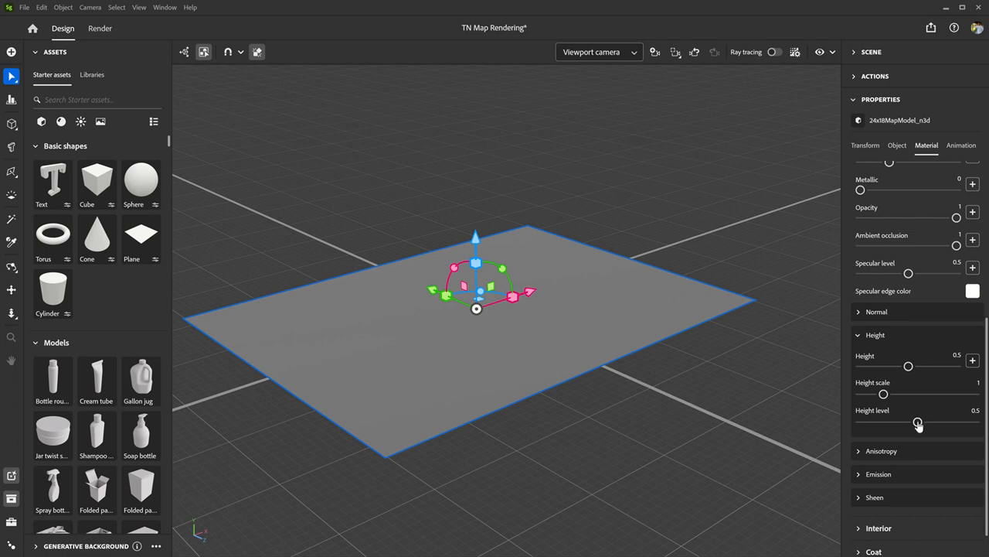
{"action": "left_click_drag", "start_coordinate": [918, 424], "coordinate": [846, 430]}
- Load height map.png from the TN Rendering folder as the material's height texture, using the Images file type filter
{"action": "left_click", "coordinate": [973, 362]}
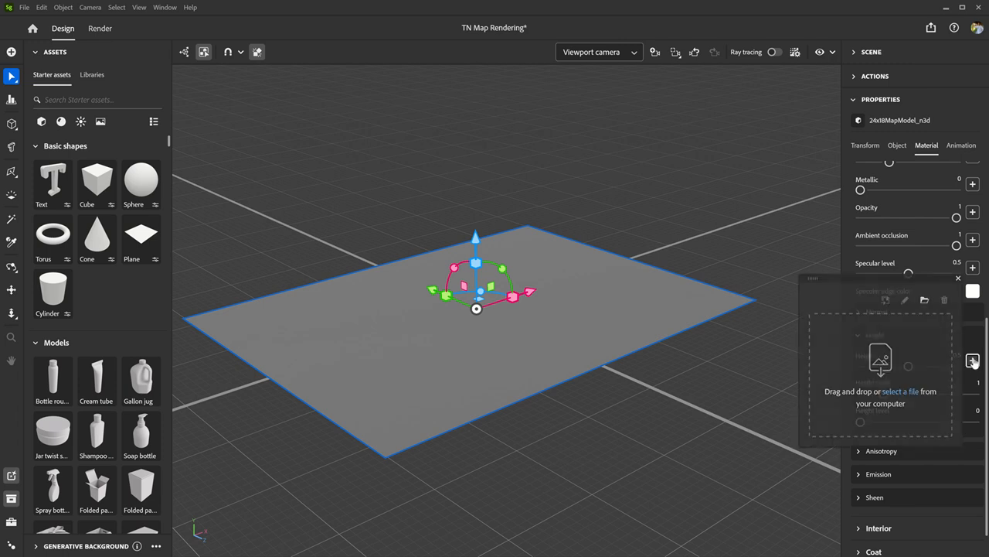
{"action": "left_click", "coordinate": [900, 392]}
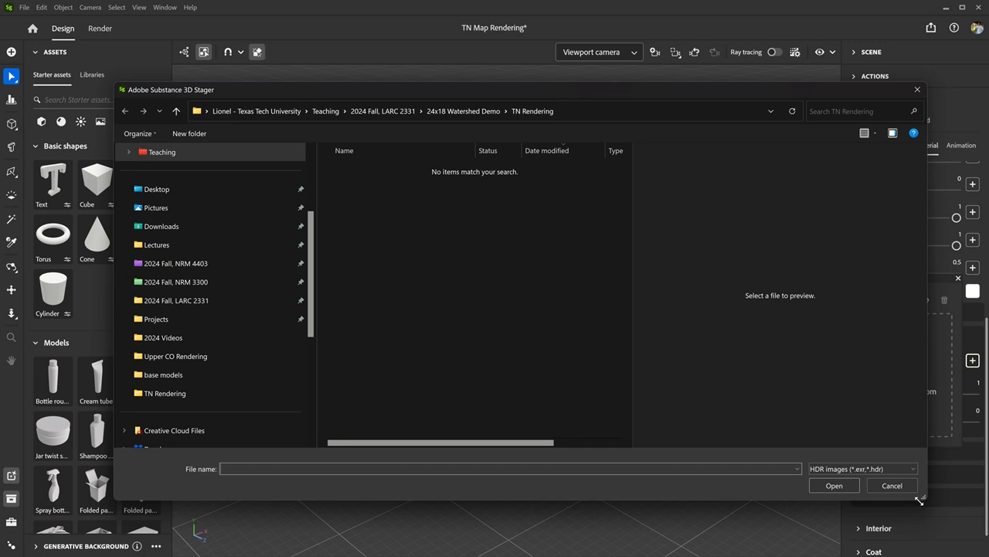
{"action": "left_click_drag", "start_coordinate": [919, 500], "coordinate": [777, 522]}
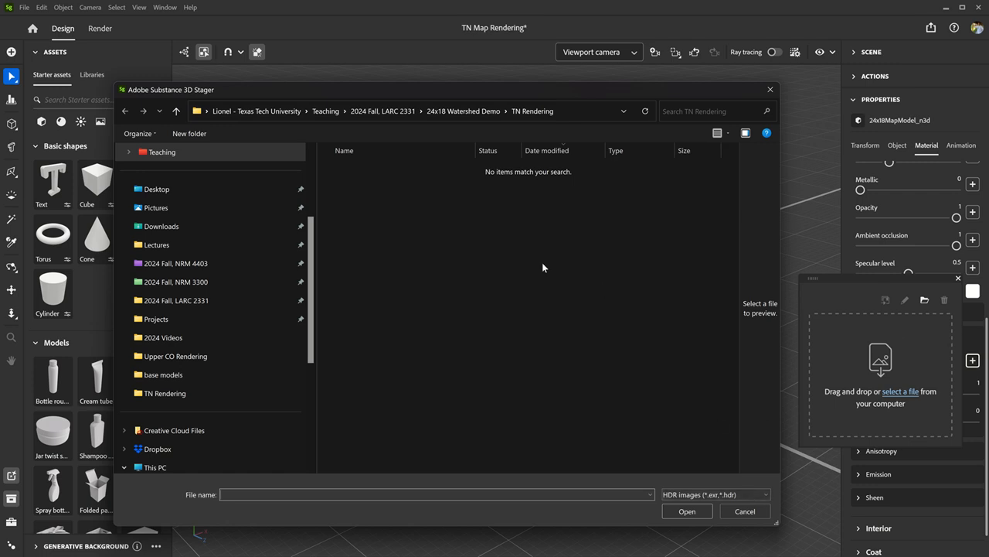
{"action": "left_click", "coordinate": [761, 495]}
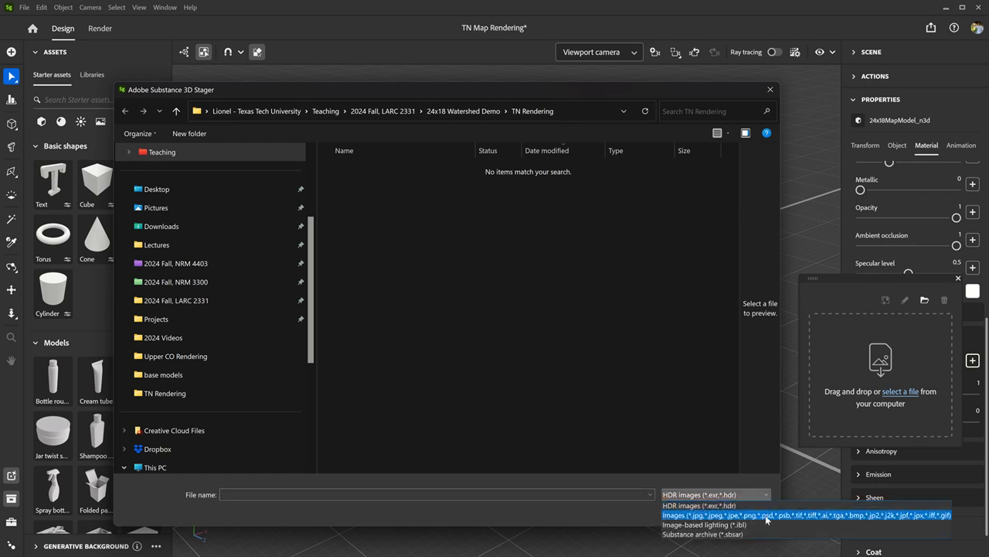
{"action": "left_click", "coordinate": [768, 515]}
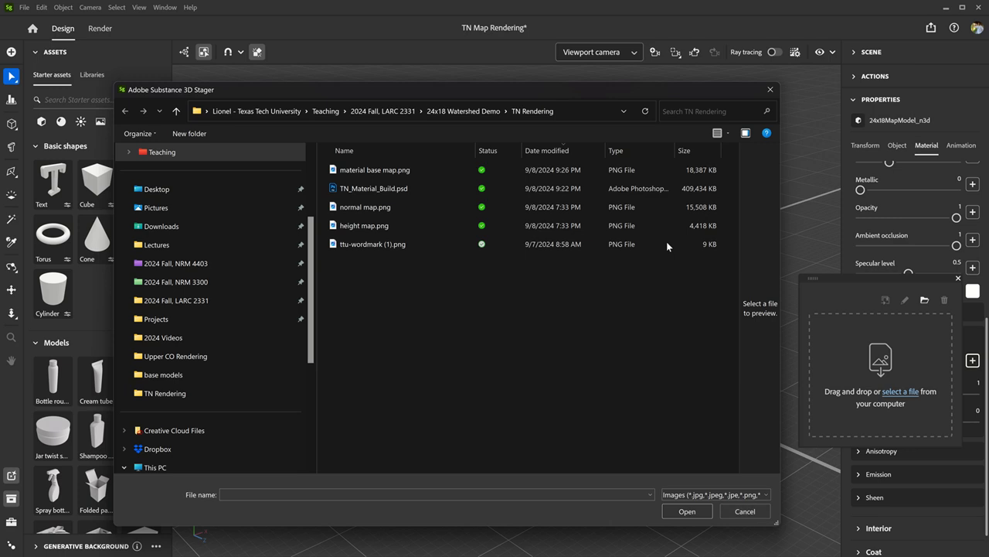
{"action": "left_click", "coordinate": [419, 227]}
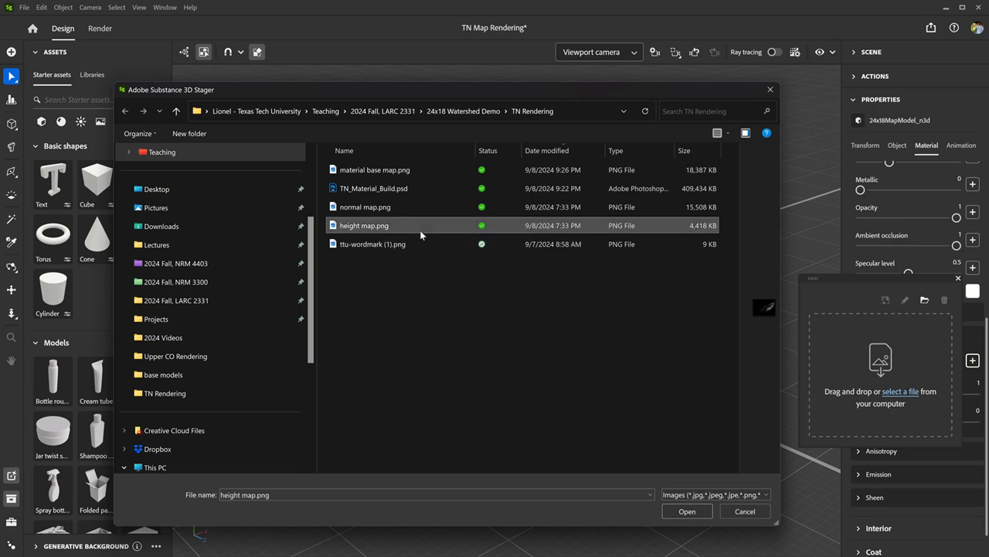
{"action": "left_click", "coordinate": [699, 514]}
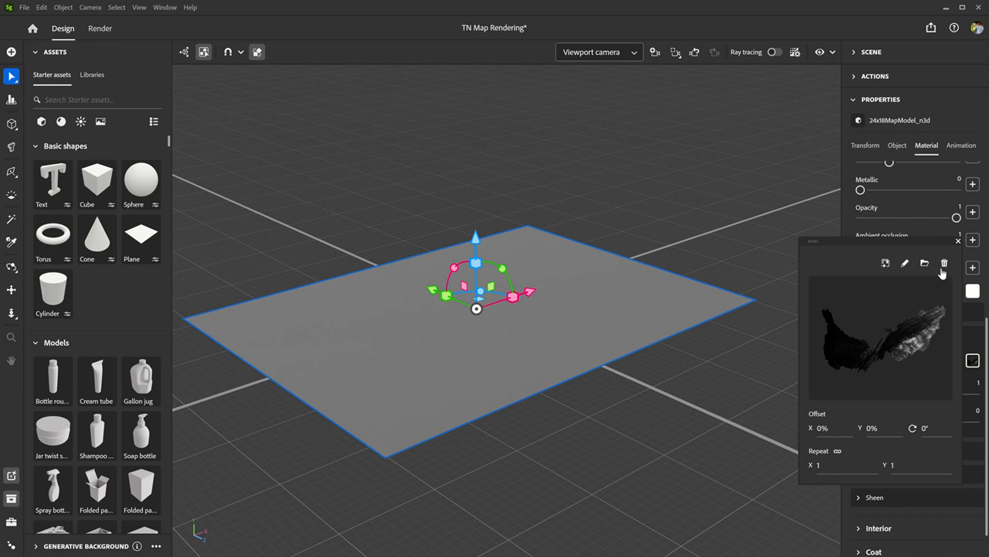
{"action": "left_click", "coordinate": [958, 241]}
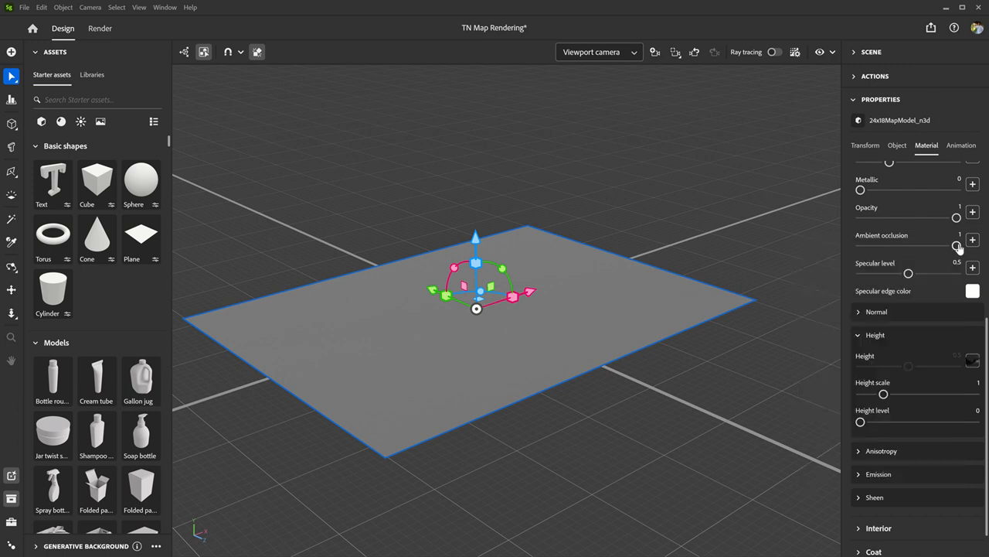
- Enable displacement on the map model to raise the terrain from its height texture
{"action": "left_click", "coordinate": [897, 147]}
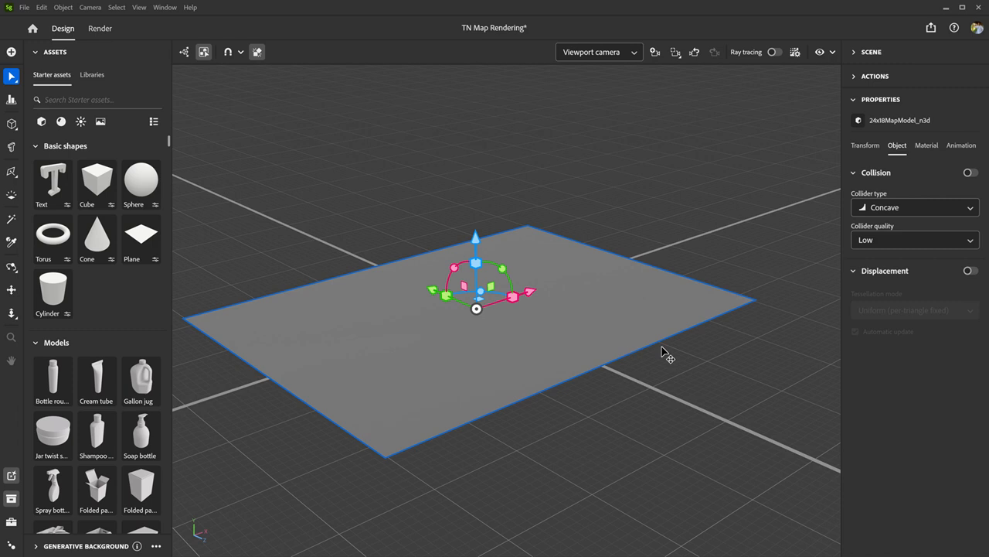
{"action": "left_click", "coordinate": [970, 272]}
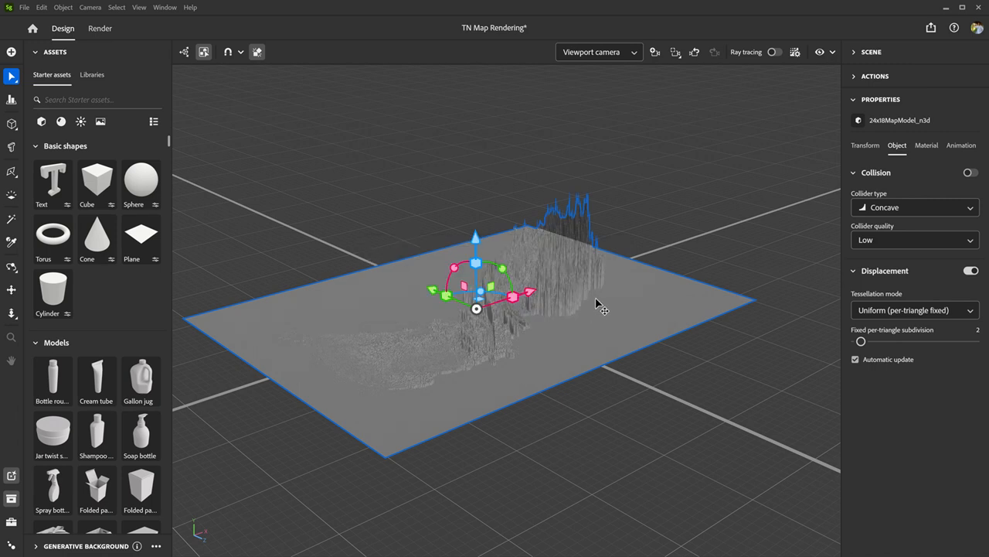
{"action": "mouse_move", "coordinate": [603, 301]}
{"action": "middle_mouse_down"}
{"action": "mouse_move", "coordinate": [518, 322]}
{"action": "mouse_move", "coordinate": [502, 338]}
{"action": "mouse_move", "coordinate": [523, 376]}
{"action": "mouse_move", "coordinate": [490, 412]}
{"action": "mouse_move", "coordinate": [441, 424]}
{"action": "mouse_move", "coordinate": [386, 364]}
{"action": "mouse_move", "coordinate": [340, 283]}
{"action": "mouse_move", "coordinate": [299, 268]}
{"action": "mouse_move", "coordinate": [304, 305]}
{"action": "mouse_move", "coordinate": [544, 407]}
{"action": "mouse_move", "coordinate": [575, 404]}
{"action": "mouse_move", "coordinate": [603, 376]}
{"action": "mouse_move", "coordinate": [613, 299]}
{"action": "middle_mouse_up"}
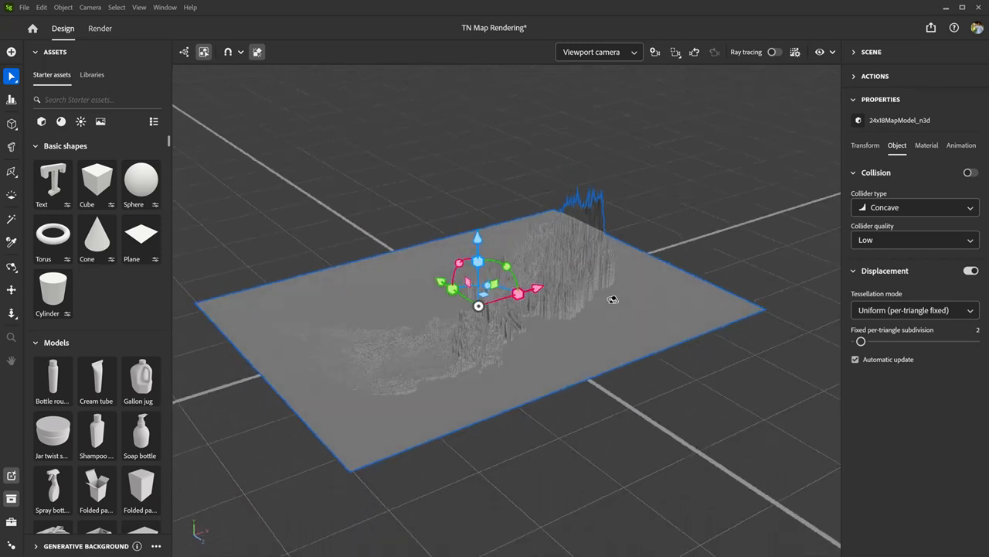
- Light the scene with the Terrace near the granaries environment light from the starter assets
{"action": "left_click", "coordinate": [80, 122]}
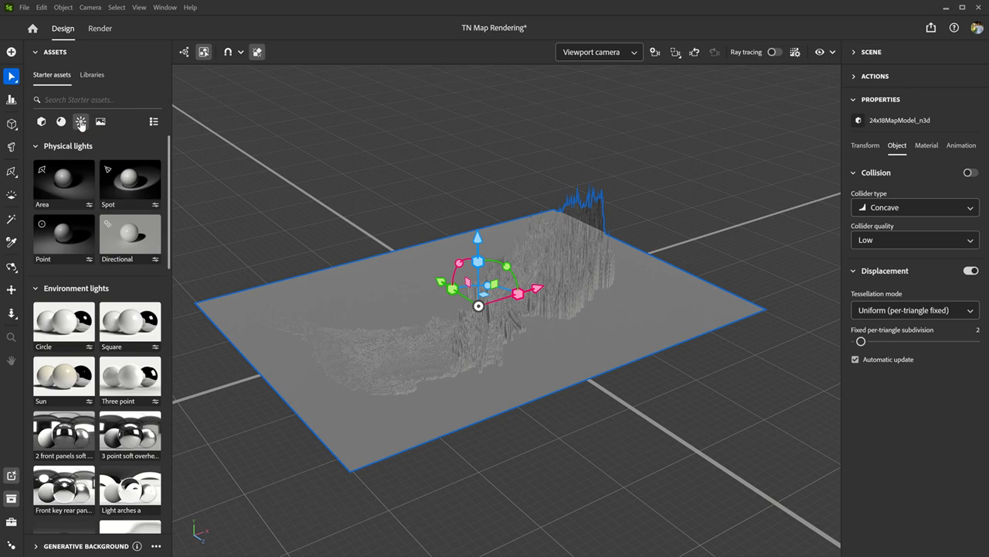
{"action": "scroll", "coordinate": [88, 302], "scroll_direction": "down", "scroll_amount": 10}
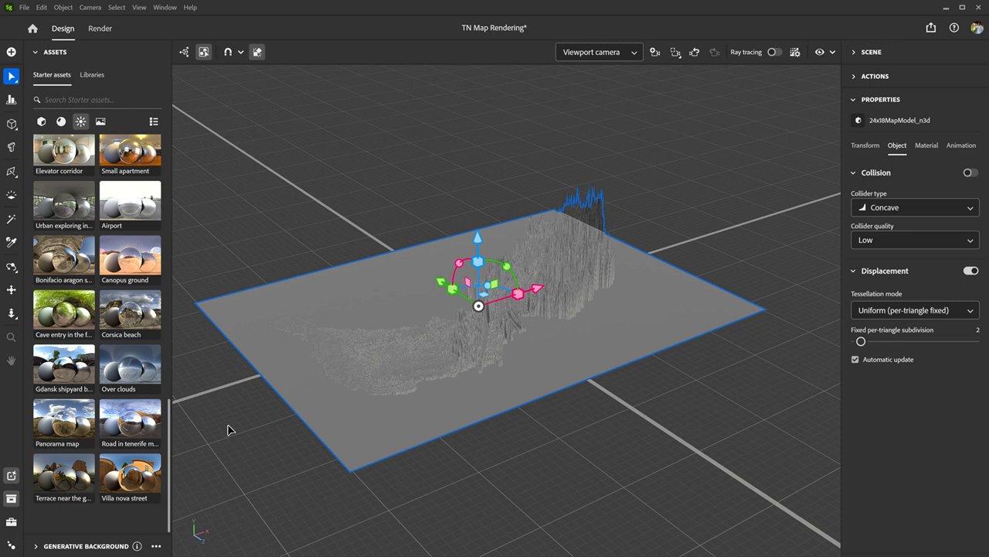
{"action": "left_click", "coordinate": [61, 485]}
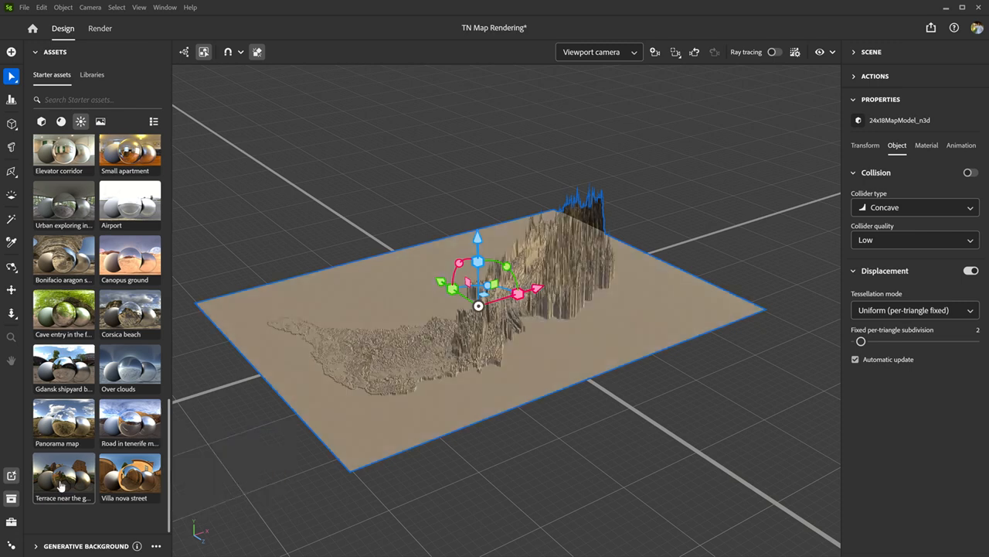
- Examine the displaced terrain's relief from above, from the opposite side and up close
{"action": "right_click_drag", "start_coordinate": [607, 286], "coordinate": [574, 343]}
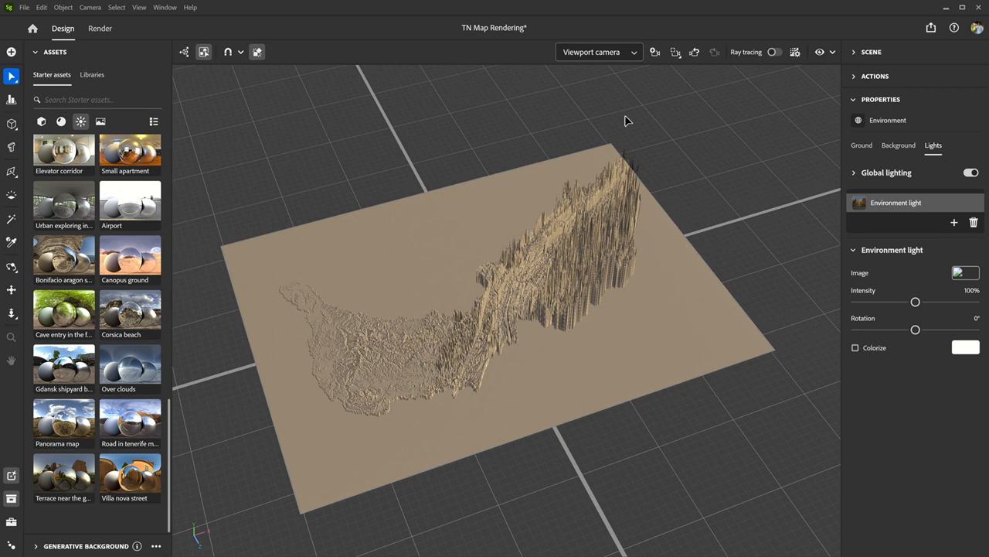
{"action": "left_click", "coordinate": [623, 325]}
{"action": "right_click_drag", "start_coordinate": [378, 374], "coordinate": [641, 277]}
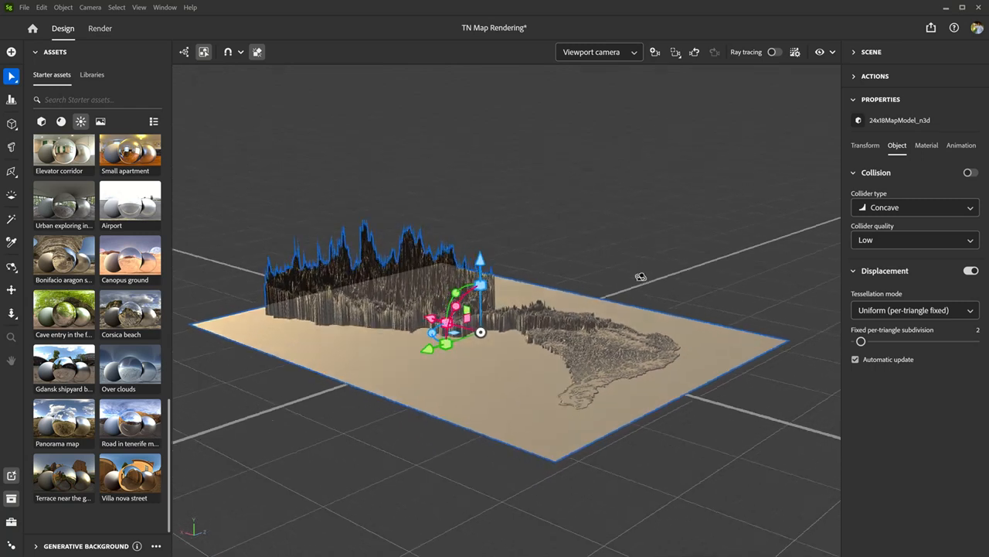
{"action": "scroll", "coordinate": [580, 422], "scroll_direction": "up", "scroll_amount": 5}
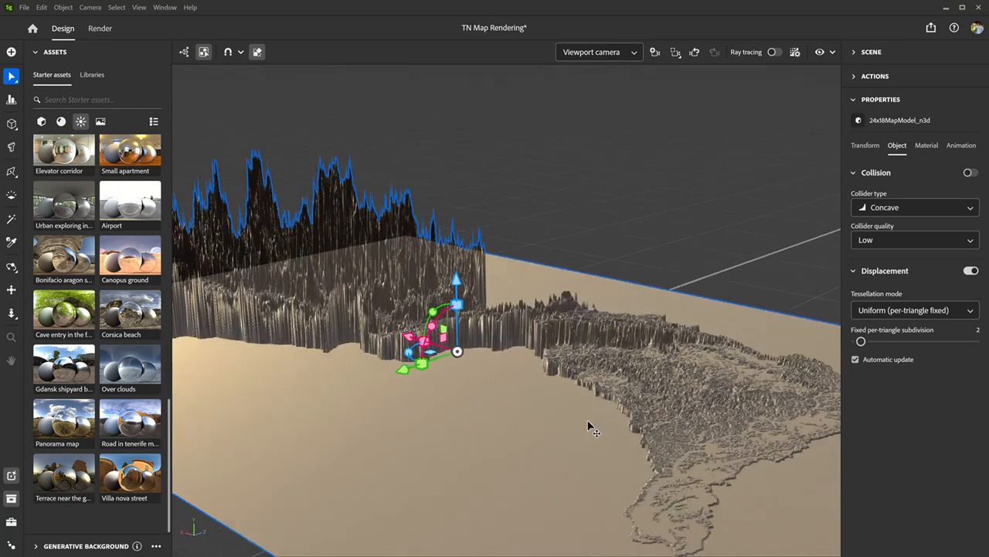
{"action": "scroll", "coordinate": [565, 352], "scroll_direction": "down", "scroll_amount": 5}
{"action": "scroll", "coordinate": [587, 414], "scroll_direction": "up", "scroll_amount": 2}
{"action": "scroll", "coordinate": [601, 458], "scroll_direction": "up", "scroll_amount": 3}
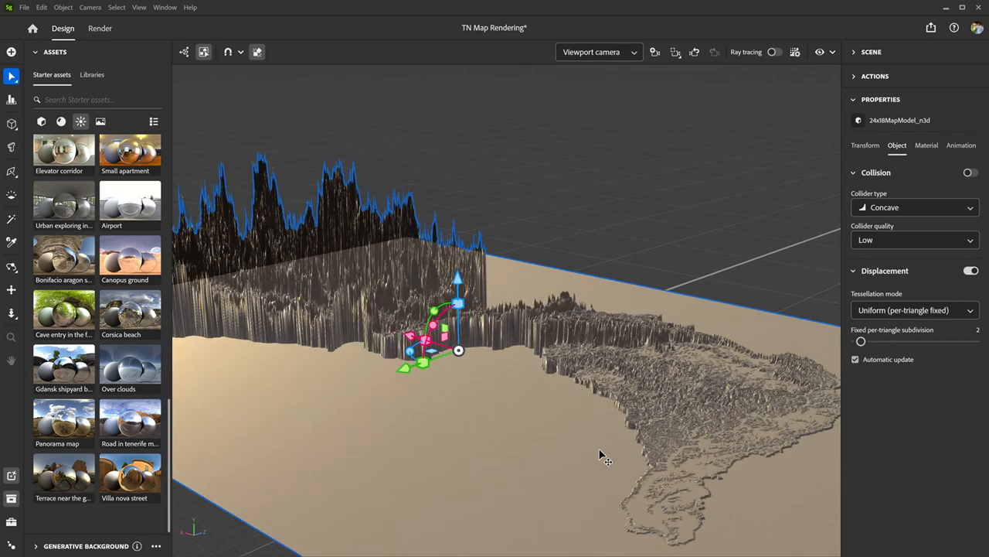
- Examine the low-relief tip and the coastline-like edge of the displaced terrain up close from several angles
{"action": "scroll", "coordinate": [634, 469], "scroll_direction": "up", "scroll_amount": 4}
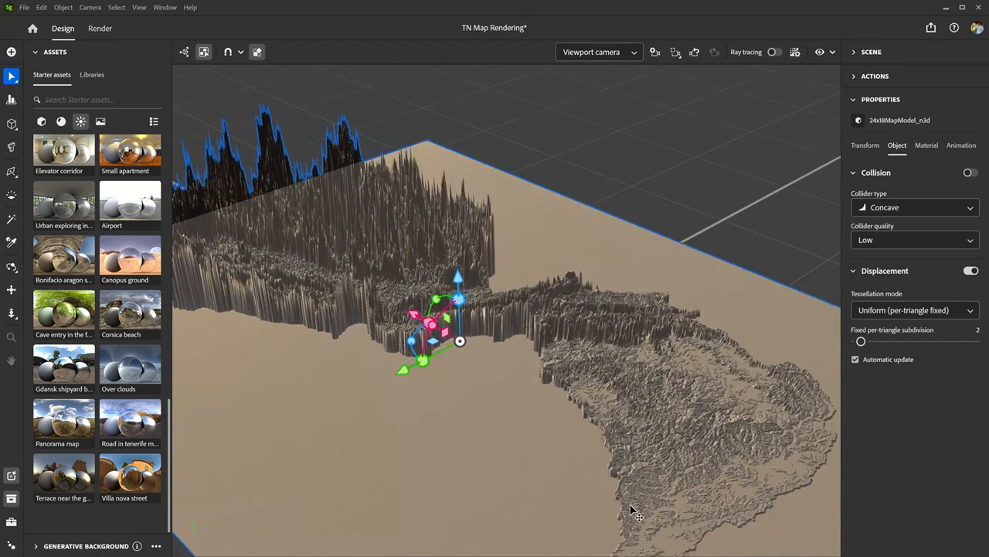
{"action": "scroll", "coordinate": [628, 483], "scroll_direction": "down", "scroll_amount": 5}
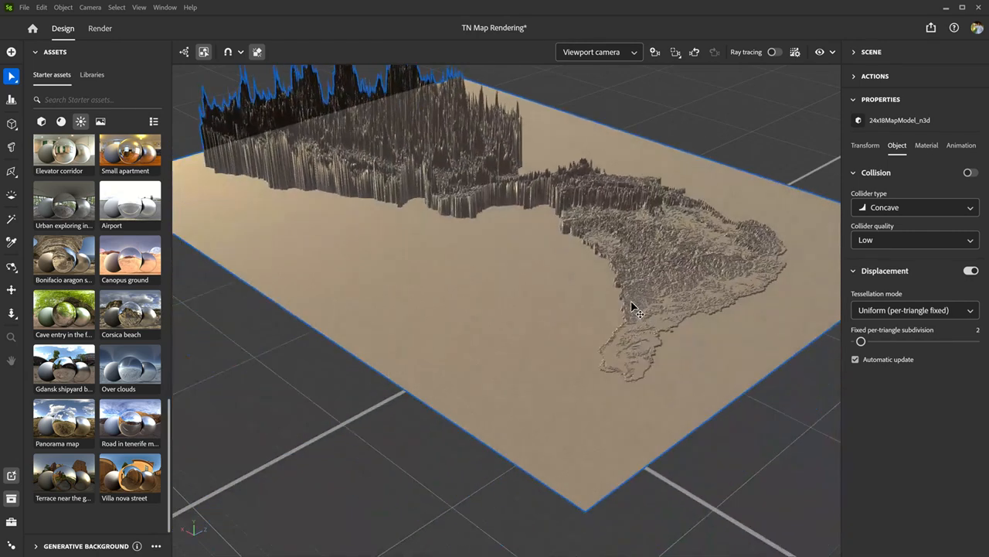
{"action": "scroll", "coordinate": [630, 385], "scroll_direction": "up", "scroll_amount": 5}
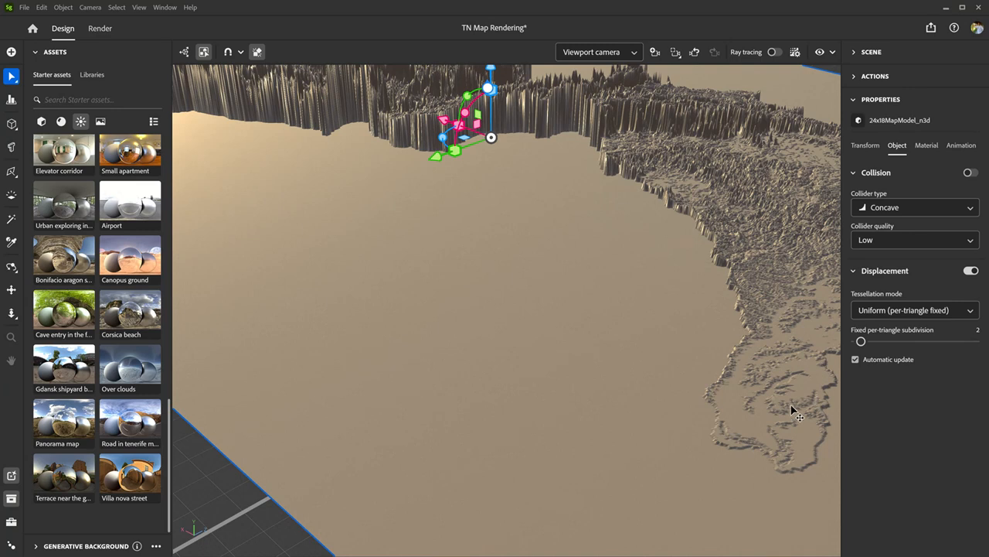
{"action": "right_click_drag", "start_coordinate": [789, 405], "coordinate": [751, 382]}
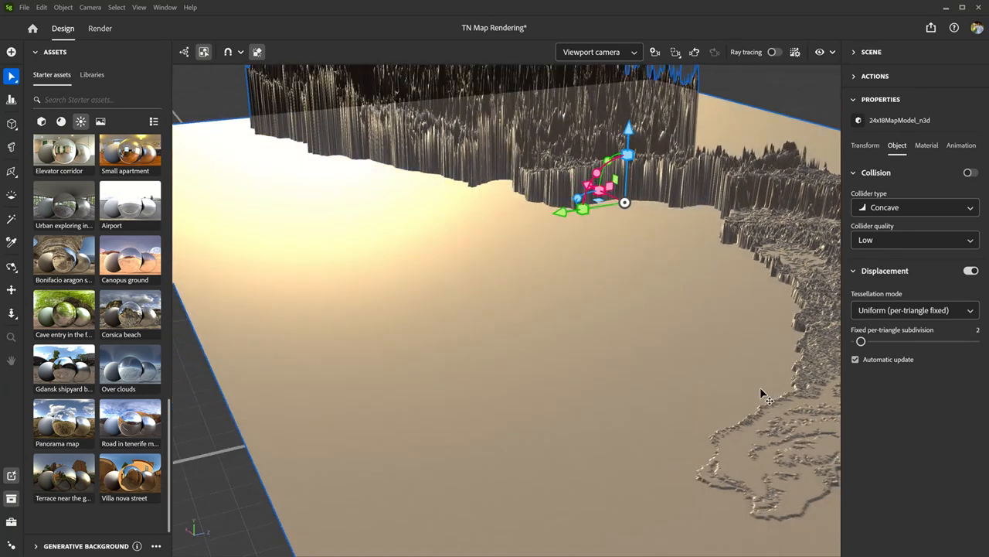
{"action": "left_click_drag", "start_coordinate": [760, 389], "coordinate": [565, 338]}
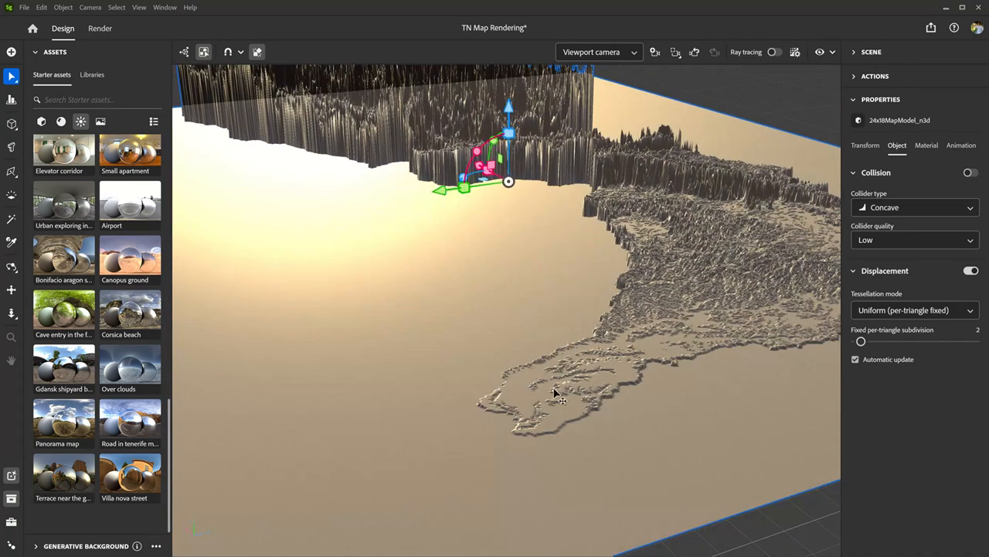
{"action": "left_click_drag", "start_coordinate": [547, 426], "coordinate": [521, 392]}
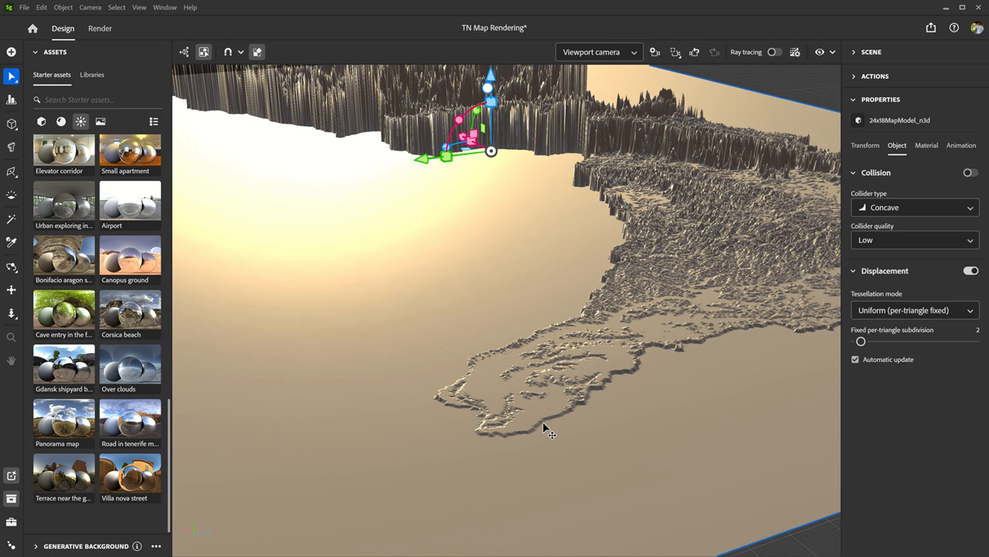
- Set the normal scale of the map model's default_material to 0.28
{"action": "left_click", "coordinate": [933, 150]}
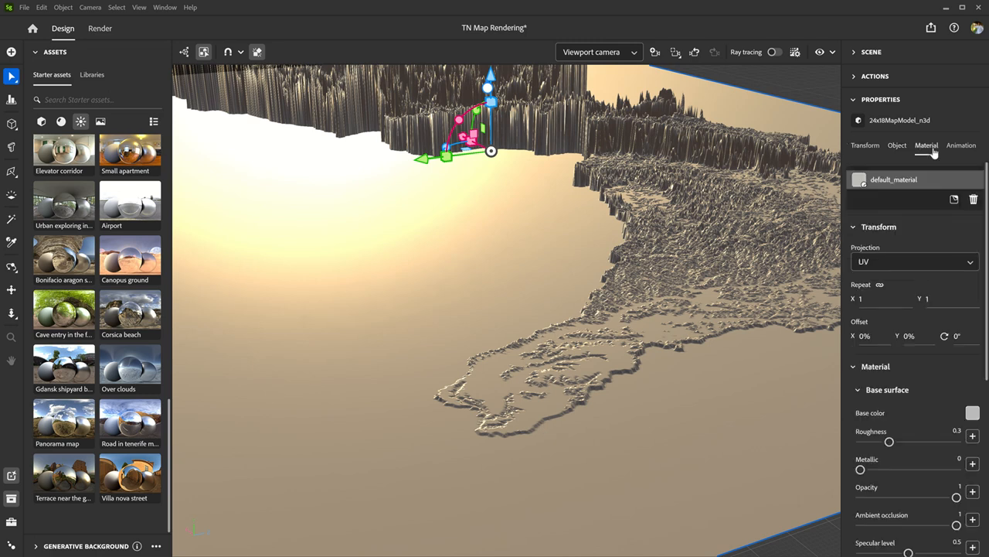
{"action": "scroll", "coordinate": [923, 377], "scroll_direction": "down", "scroll_amount": 5}
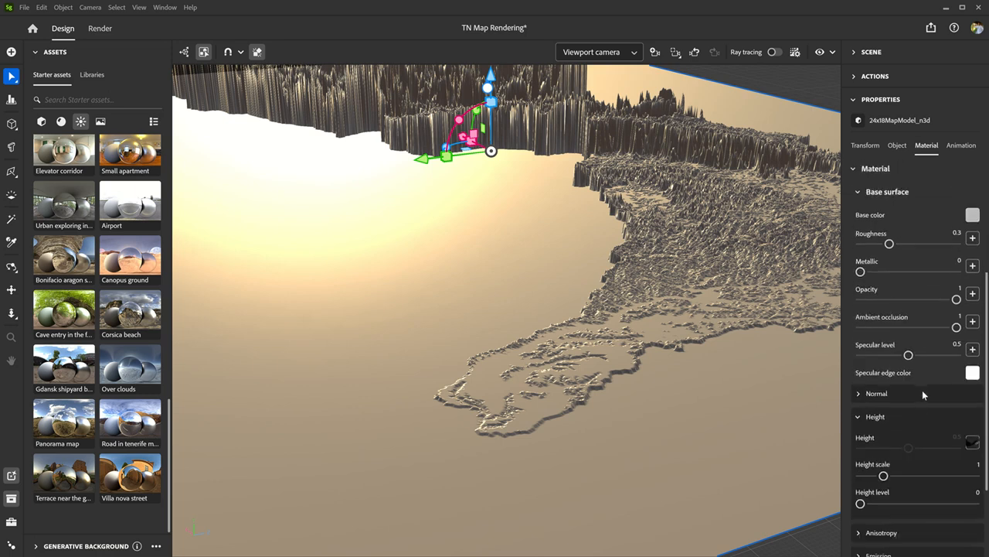
{"action": "scroll", "coordinate": [922, 388], "scroll_direction": "down", "scroll_amount": 4}
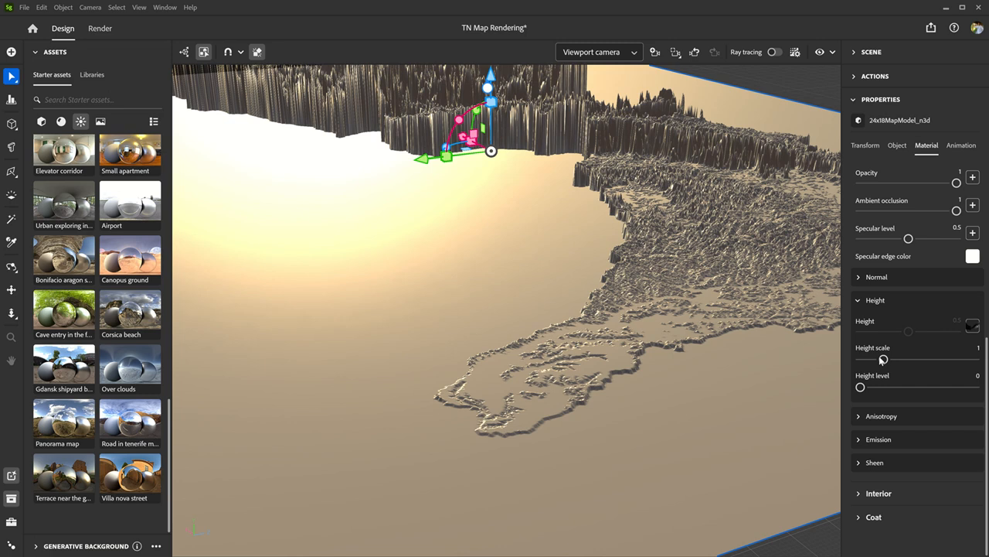
{"action": "left_click", "coordinate": [860, 278]}
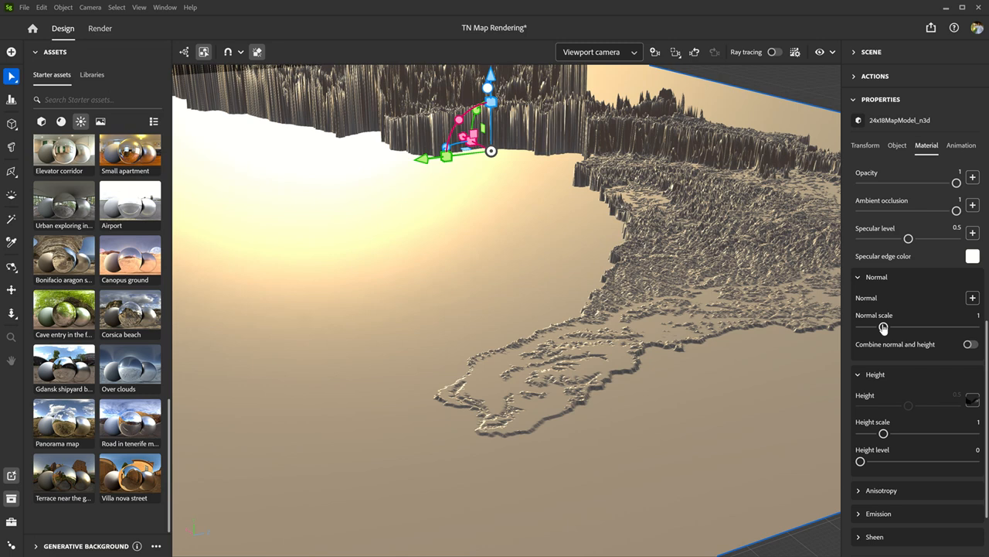
{"action": "left_click_drag", "start_coordinate": [883, 327], "coordinate": [866, 326]}
- Load normal map.png from the TN Rendering folder as the material's normal texture
{"action": "left_click", "coordinate": [973, 298]}
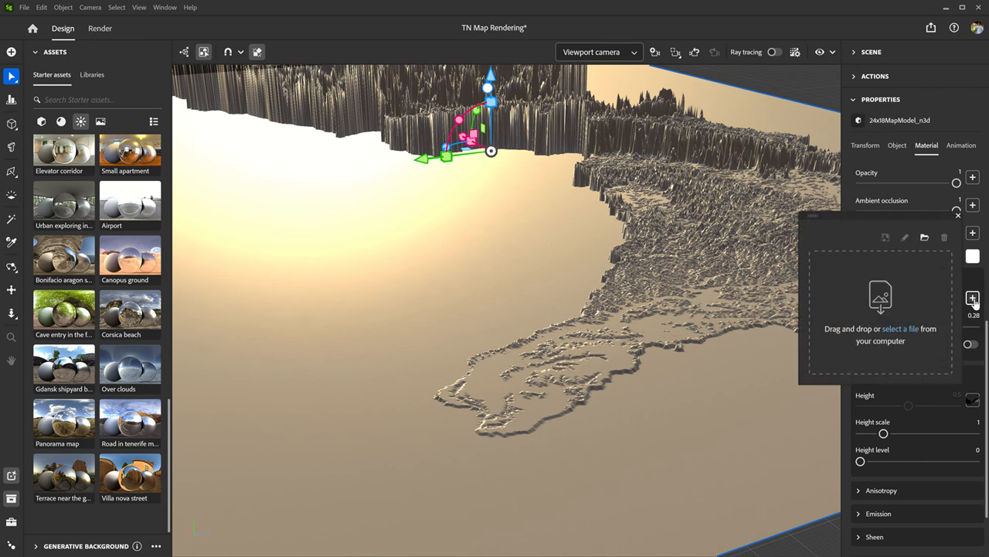
{"action": "left_click", "coordinate": [906, 331]}
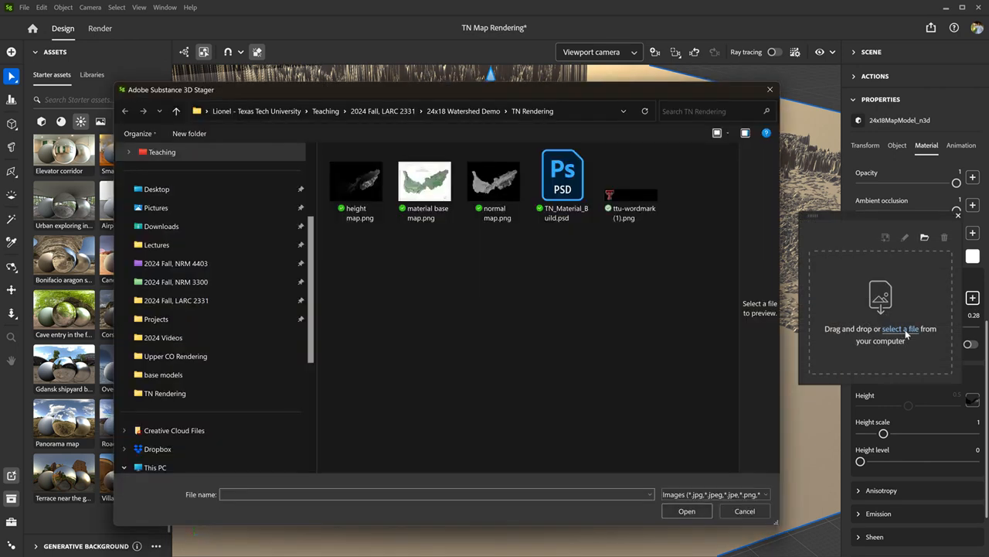
{"action": "left_click", "coordinate": [493, 183]}
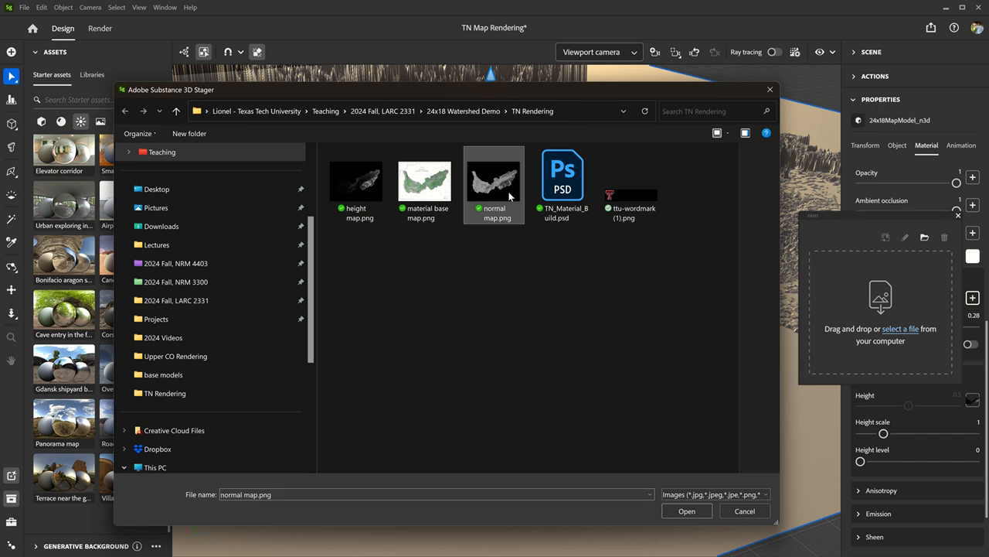
{"action": "left_click", "coordinate": [687, 510]}
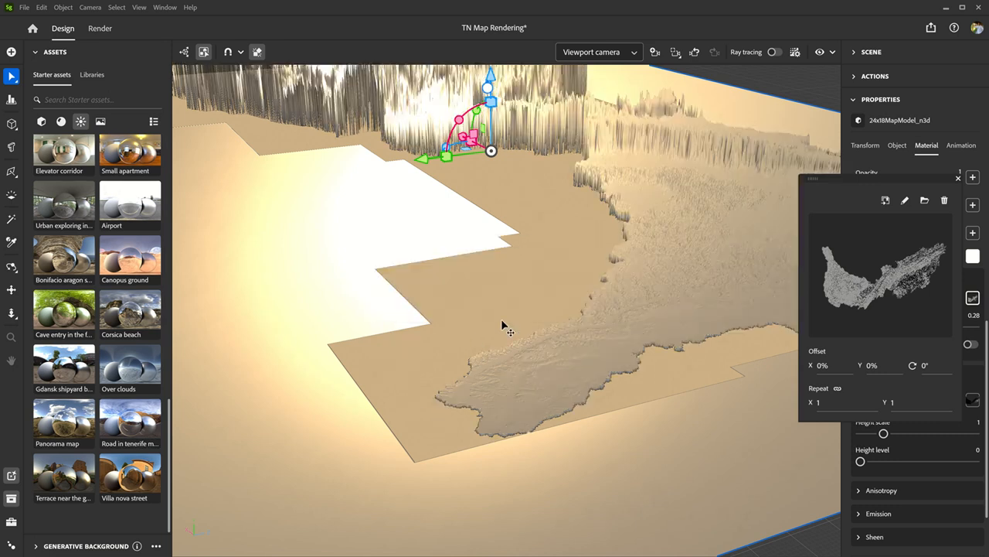
- Inspect the terrain's surface shading and enable combining normal and height for the material
{"action": "scroll", "coordinate": [509, 283], "scroll_direction": "down", "scroll_amount": 4}
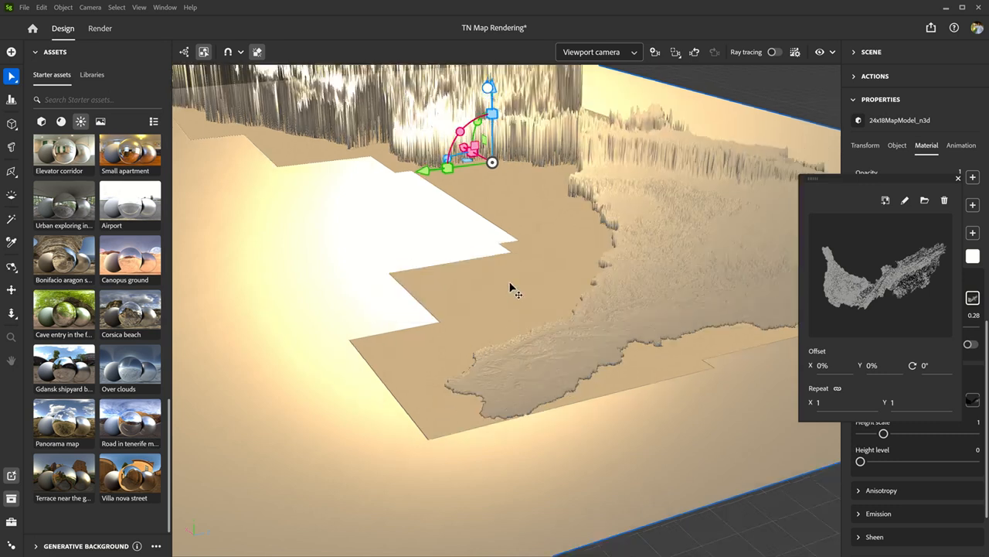
{"action": "right_click_drag", "start_coordinate": [518, 274], "coordinate": [397, 276]}
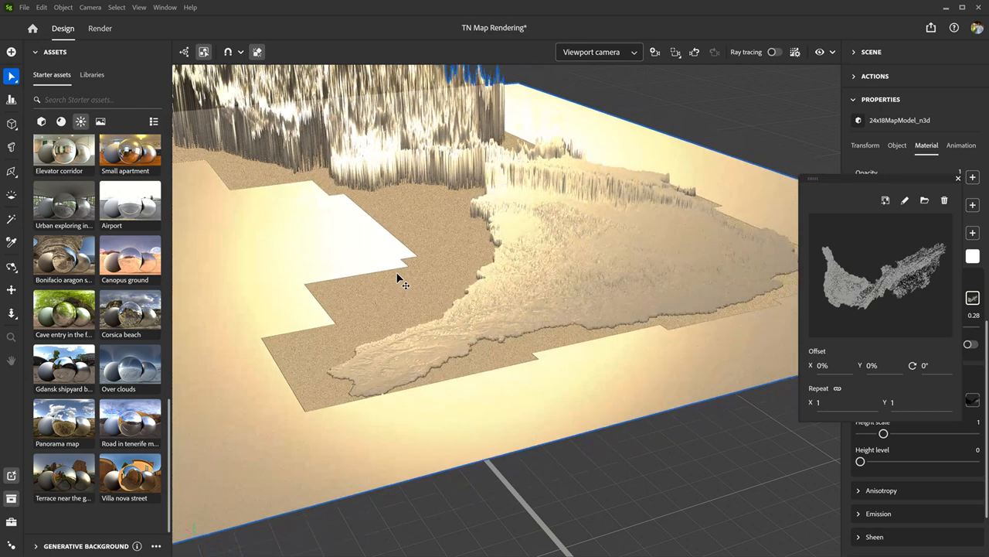
{"action": "left_click", "coordinate": [495, 300]}
{"action": "scroll", "coordinate": [523, 306], "scroll_direction": "up", "scroll_amount": 3}
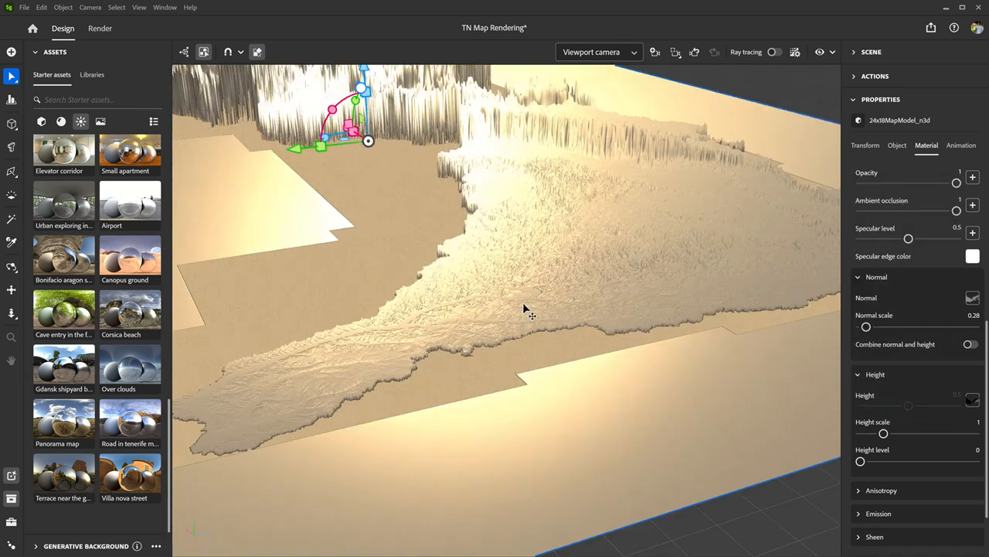
{"action": "left_click", "coordinate": [970, 344]}
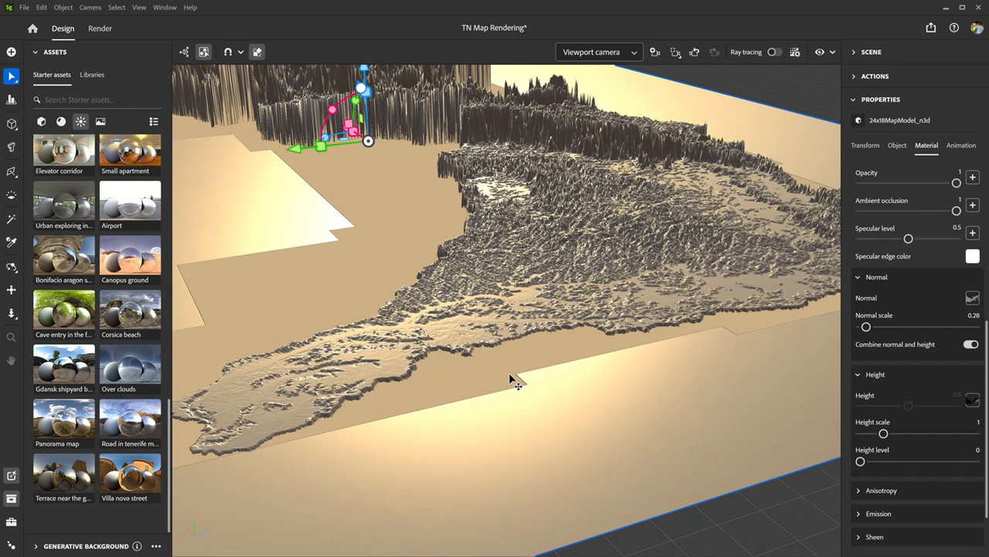
{"action": "scroll", "coordinate": [509, 372], "scroll_direction": "down", "scroll_amount": 2}
{"action": "scroll", "coordinate": [539, 338], "scroll_direction": "down", "scroll_amount": 3}
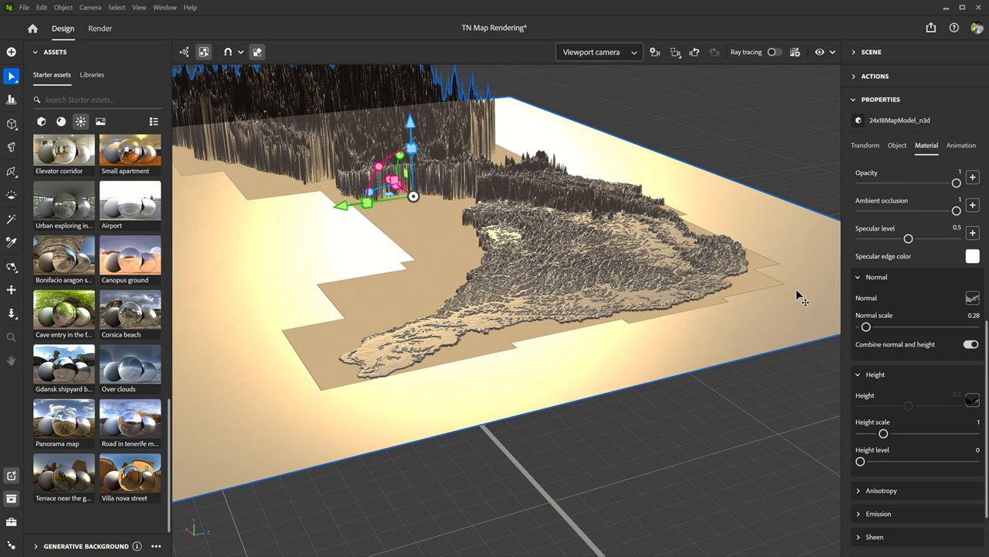
- Remove the normal map texture from the material
{"action": "left_click", "coordinate": [973, 298]}
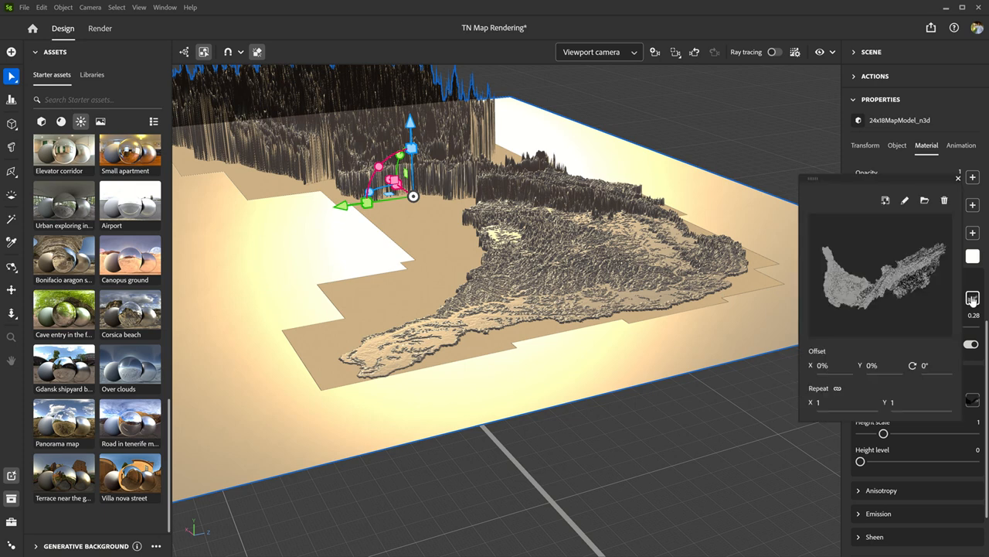
{"action": "left_click", "coordinate": [946, 200]}
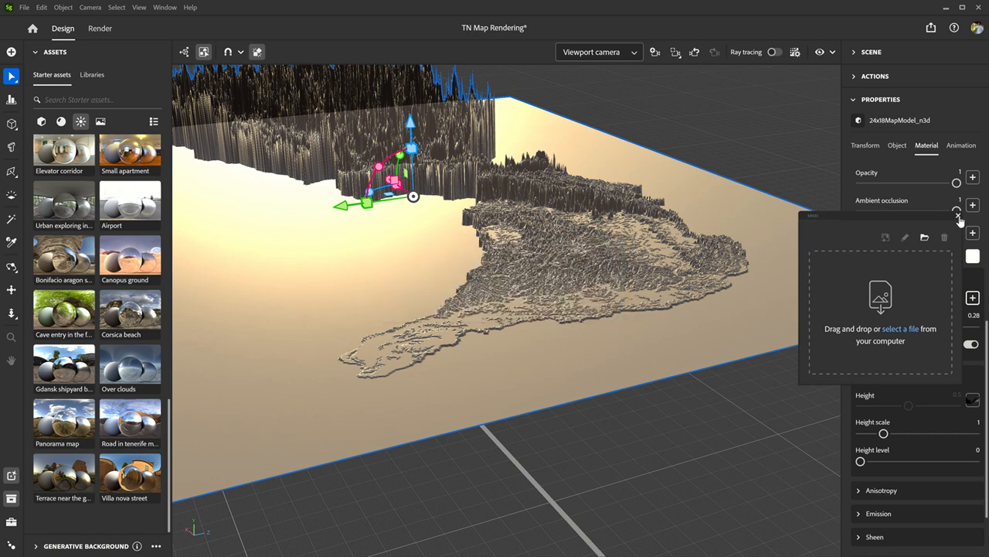
{"action": "left_click", "coordinate": [959, 217]}
- Deselect the map model and examine the tall spikes of its mountainous end up close and from the opposite side
{"action": "scroll", "coordinate": [613, 283], "scroll_direction": "down", "scroll_amount": 2}
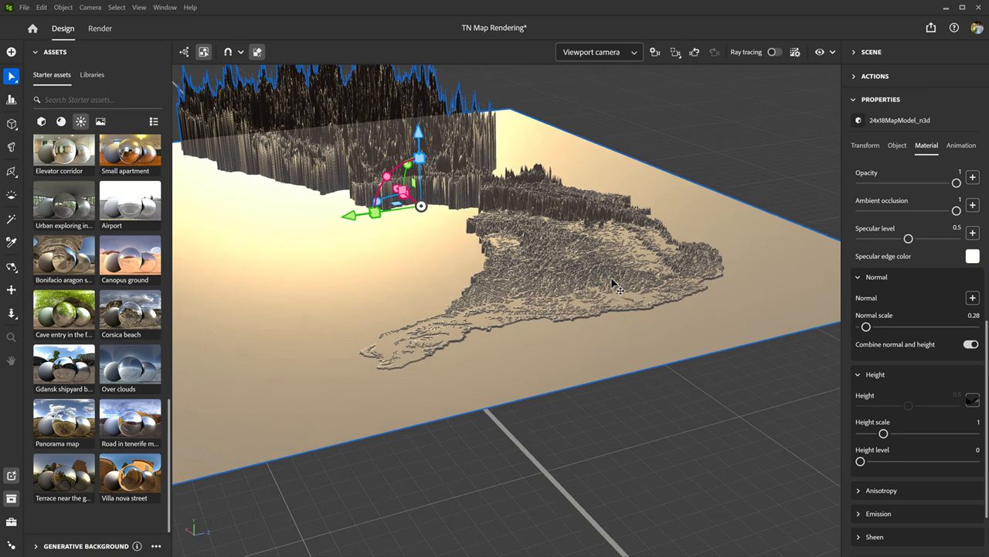
{"action": "scroll", "coordinate": [615, 283], "scroll_direction": "down", "scroll_amount": 5}
{"action": "scroll", "coordinate": [376, 114], "scroll_direction": "up", "scroll_amount": 5}
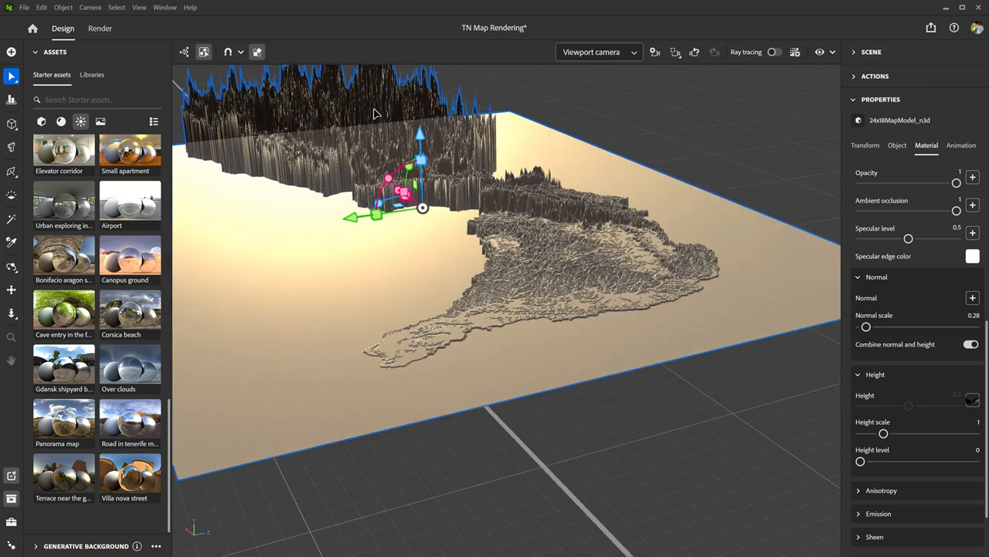
{"action": "left_click", "coordinate": [374, 115]}
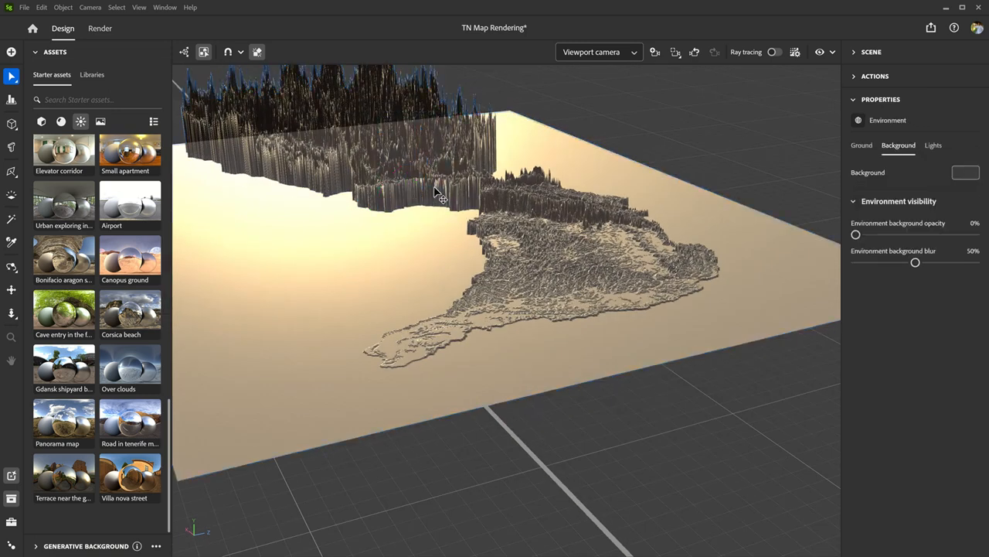
{"action": "scroll", "coordinate": [425, 173], "scroll_direction": "down", "scroll_amount": 4}
{"action": "scroll", "coordinate": [468, 283], "scroll_direction": "up", "scroll_amount": 3}
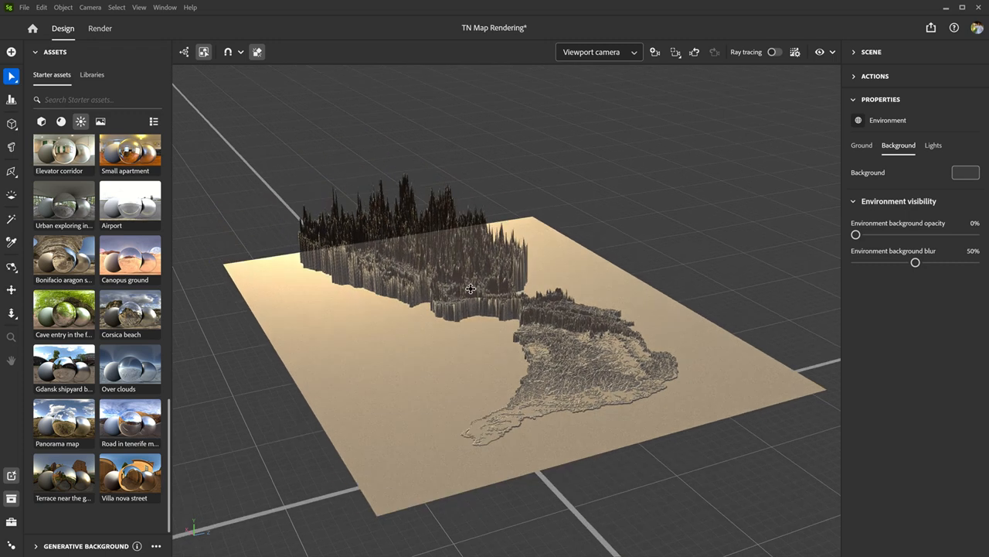
{"action": "scroll", "coordinate": [449, 231], "scroll_direction": "up", "scroll_amount": 4}
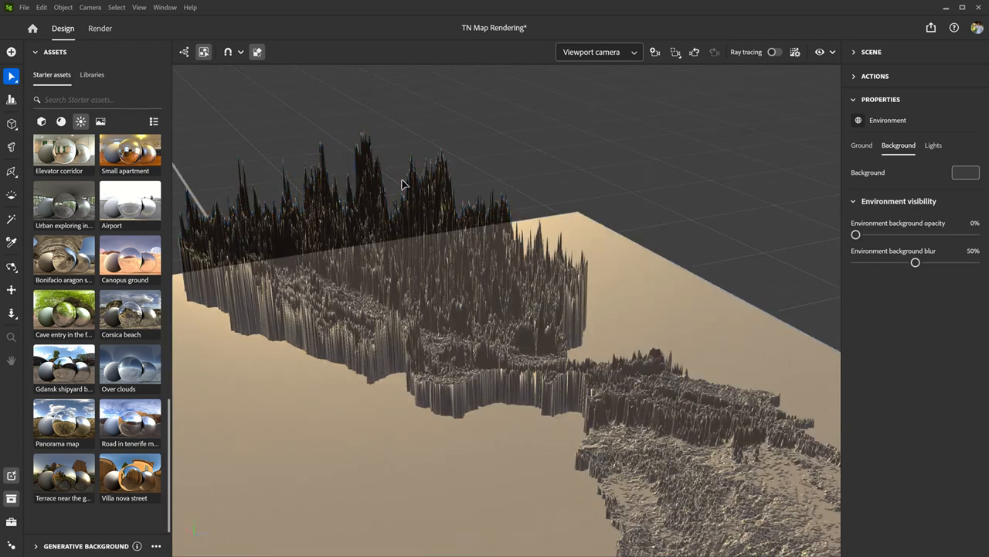
{"action": "left_click", "coordinate": [445, 223]}
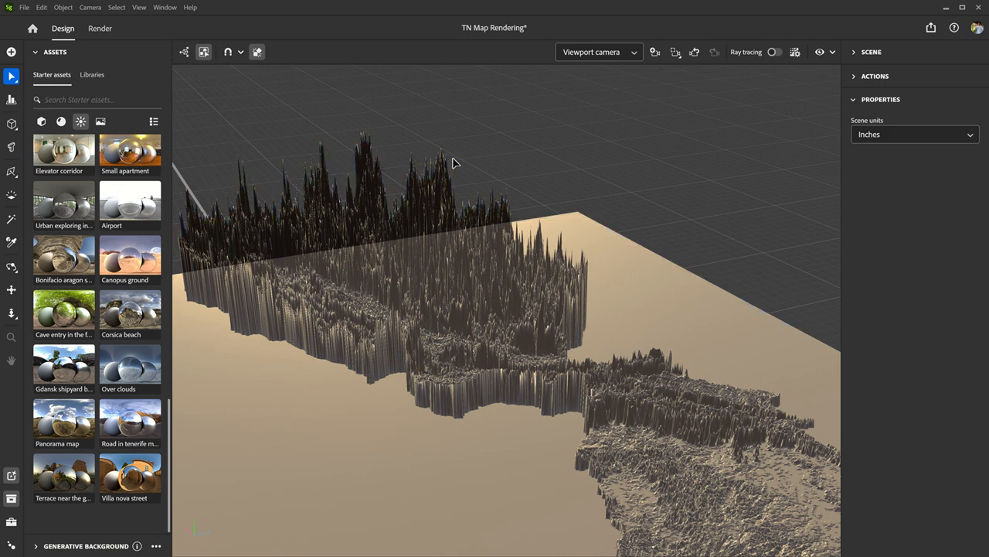
{"action": "scroll", "coordinate": [448, 161], "scroll_direction": "up", "scroll_amount": 3}
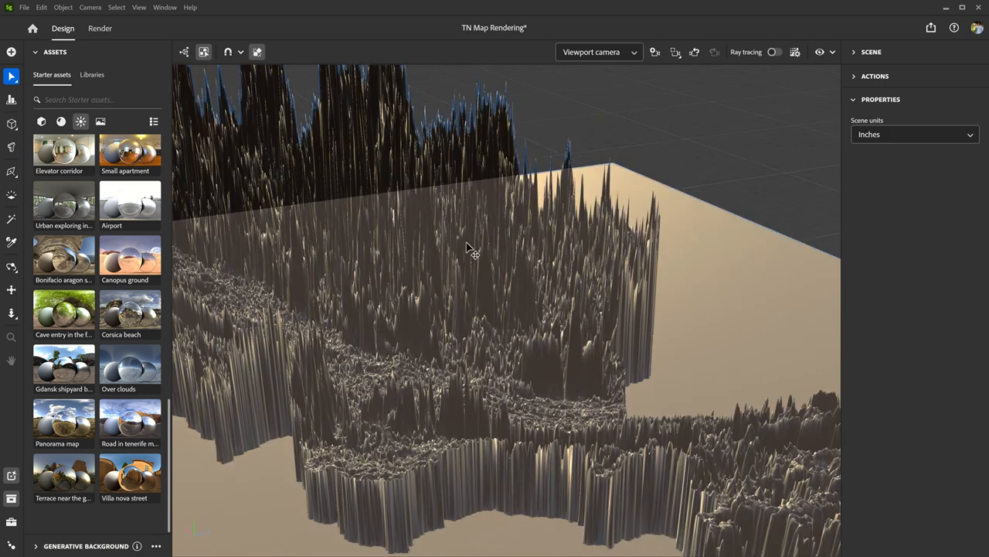
{"action": "scroll", "coordinate": [429, 270], "scroll_direction": "down", "scroll_amount": 5}
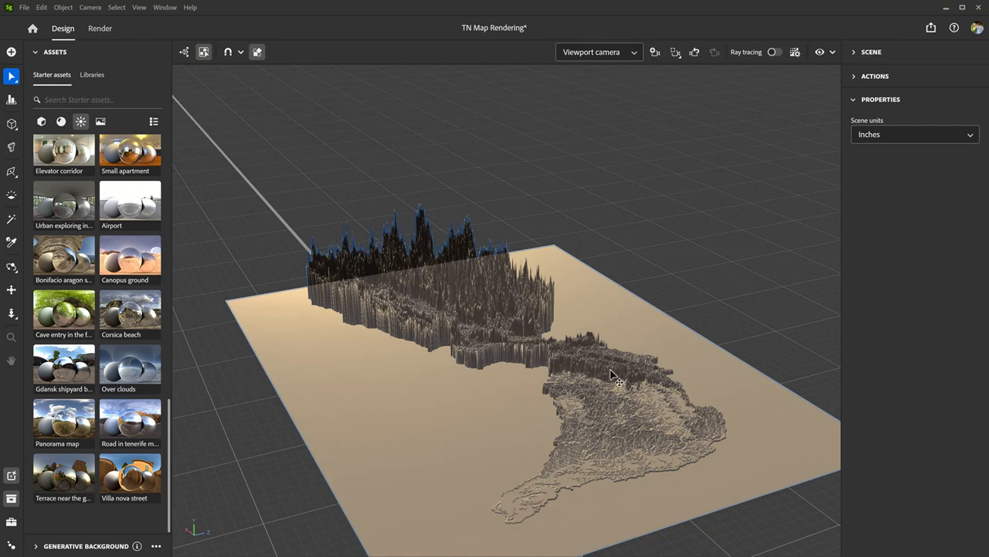
{"action": "left_click_drag", "start_coordinate": [611, 402], "coordinate": [329, 395], "text": "alt"}
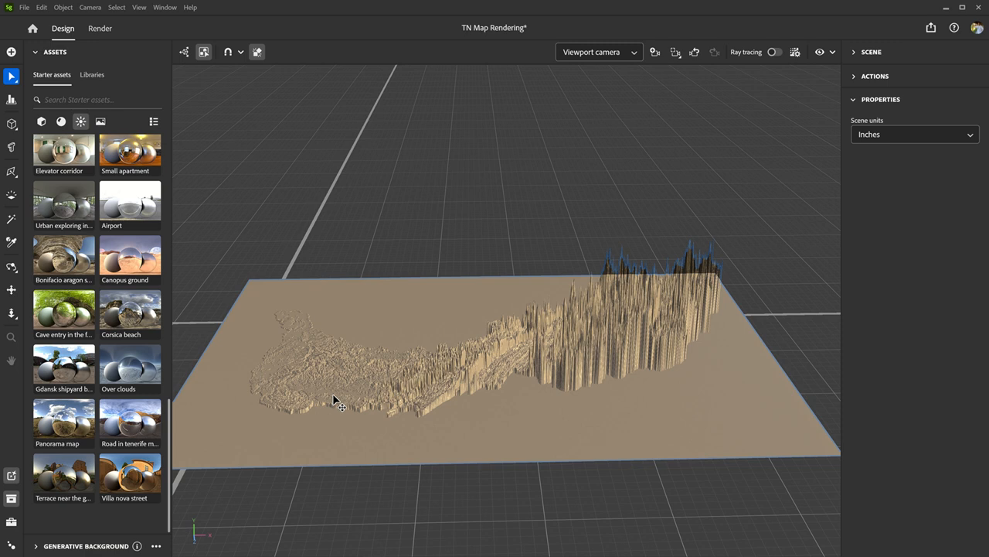
- View the map model from the top and set its material's specular level to 0.01
{"action": "key", "text": "alt+t"}
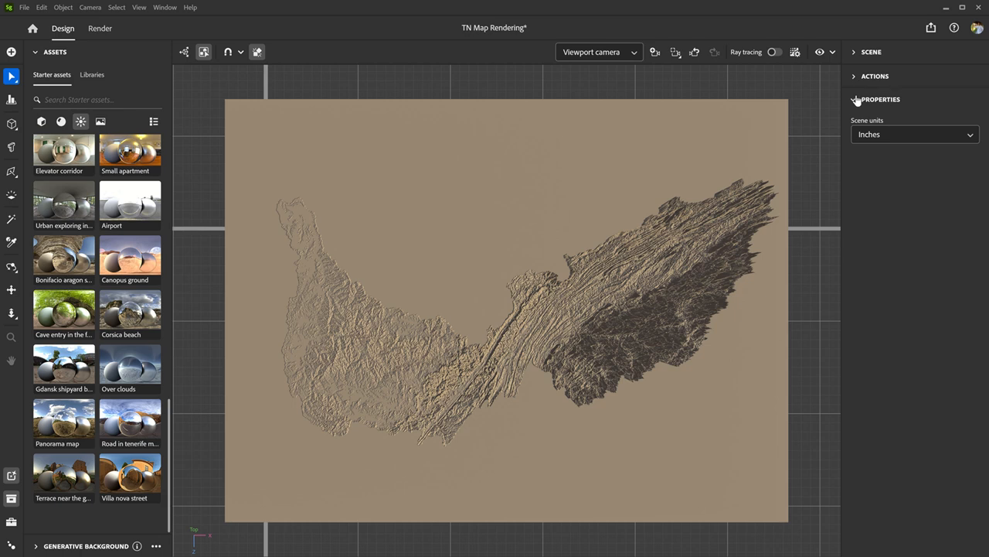
{"action": "left_click", "coordinate": [855, 54]}
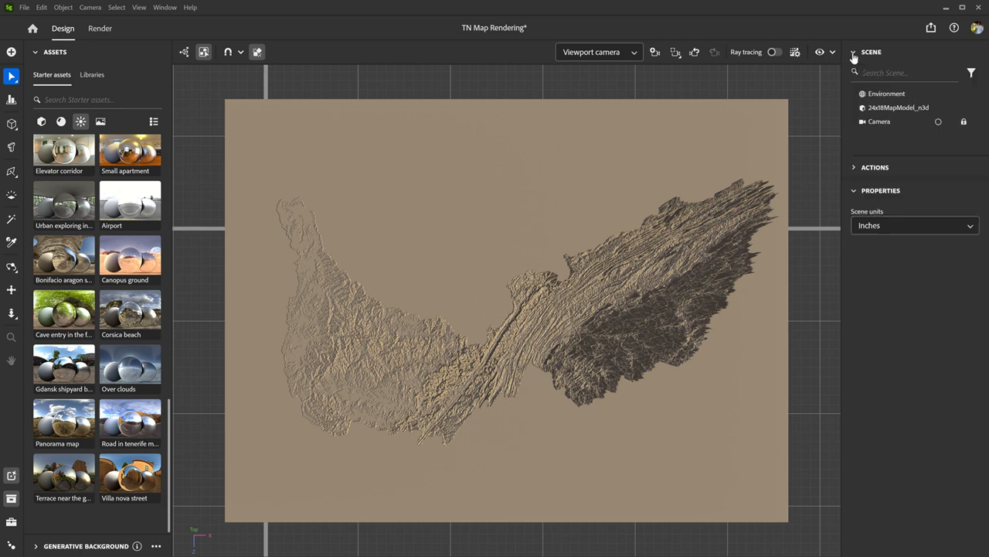
{"action": "left_click", "coordinate": [889, 110]}
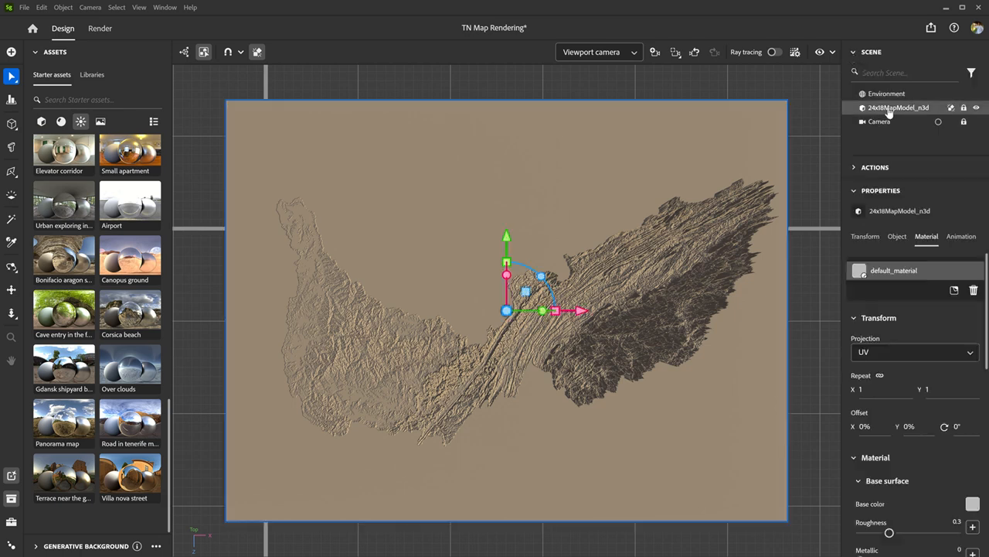
{"action": "left_click", "coordinate": [855, 52]}
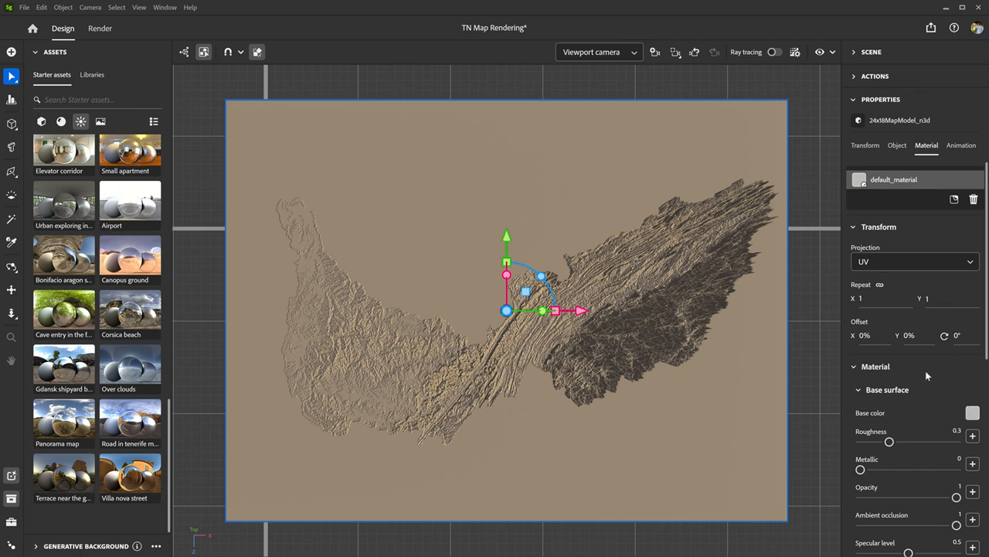
{"action": "scroll", "coordinate": [925, 370], "scroll_direction": "down", "scroll_amount": 3}
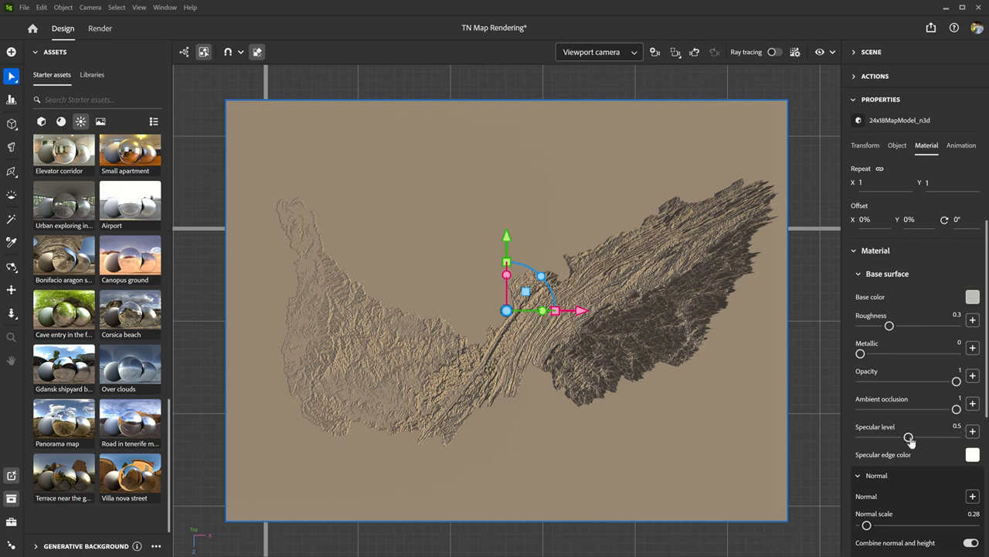
{"action": "left_click_drag", "start_coordinate": [910, 439], "coordinate": [862, 437]}
- Load material base map.png from the TN Rendering folder as the material's base color image
{"action": "left_click", "coordinate": [972, 297]}
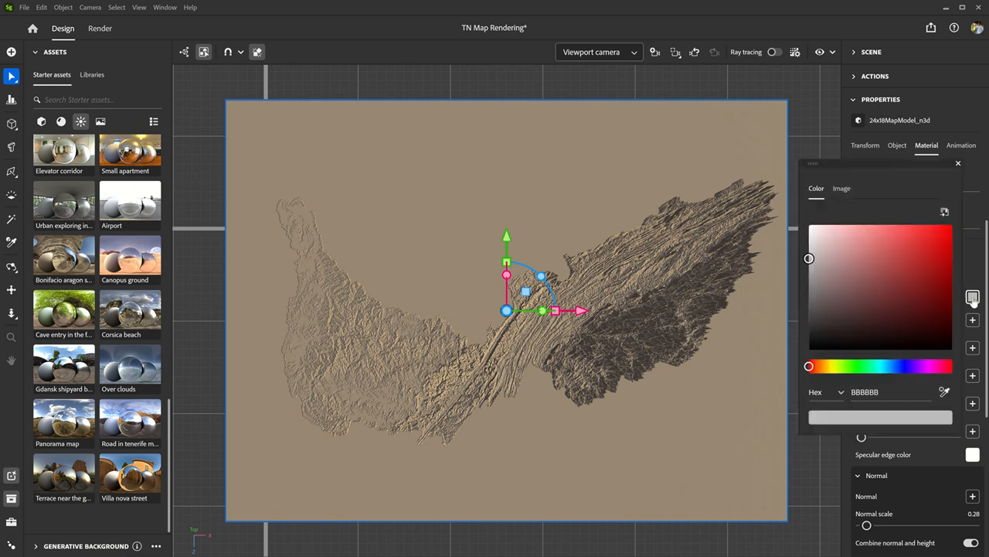
{"action": "left_click", "coordinate": [848, 195]}
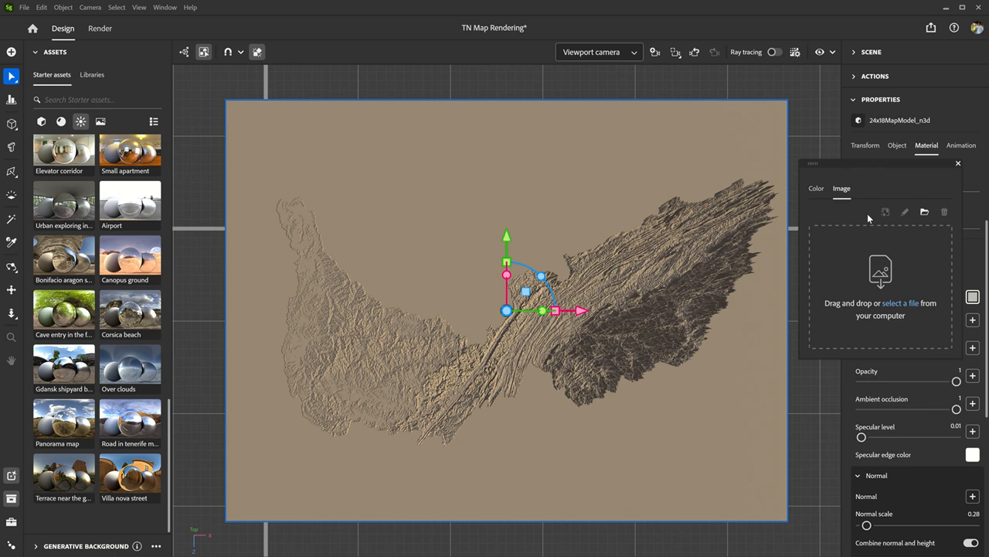
{"action": "left_click", "coordinate": [908, 305]}
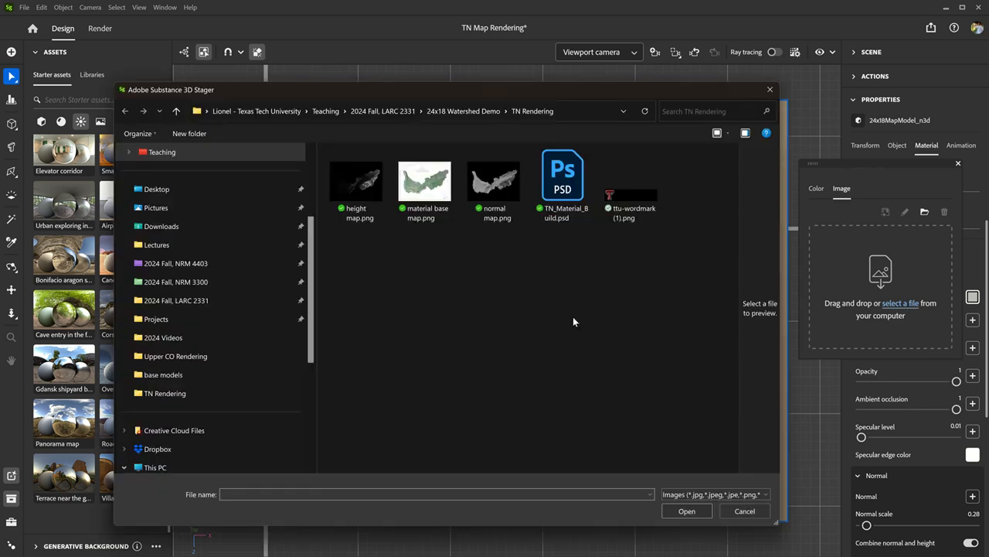
{"action": "left_click", "coordinate": [424, 182]}
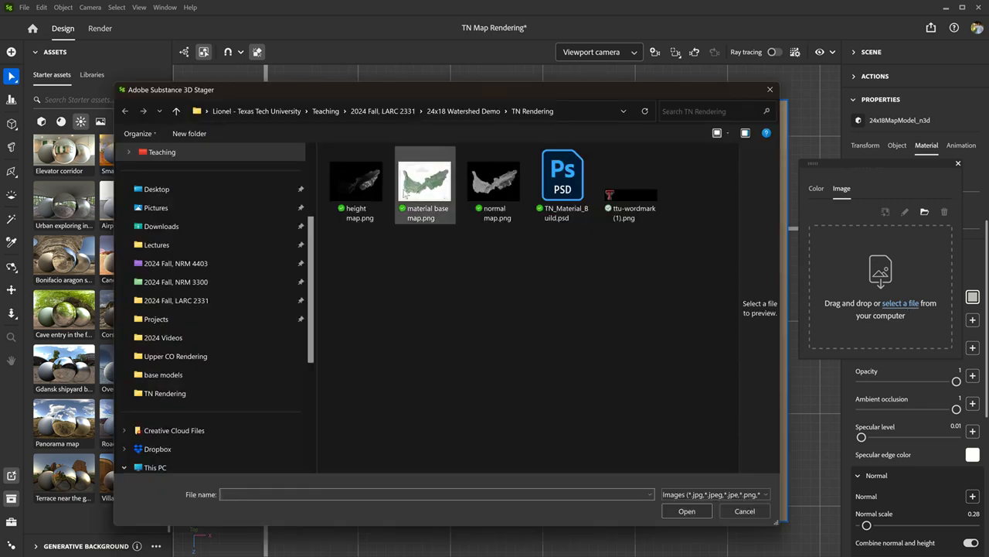
{"action": "left_click", "coordinate": [692, 511]}
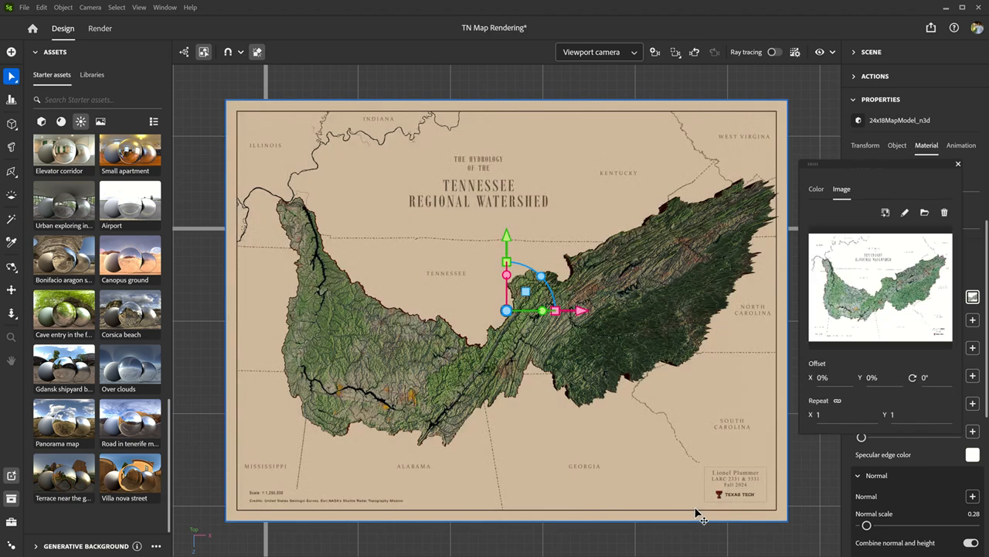
{"action": "left_click", "coordinate": [959, 165]}
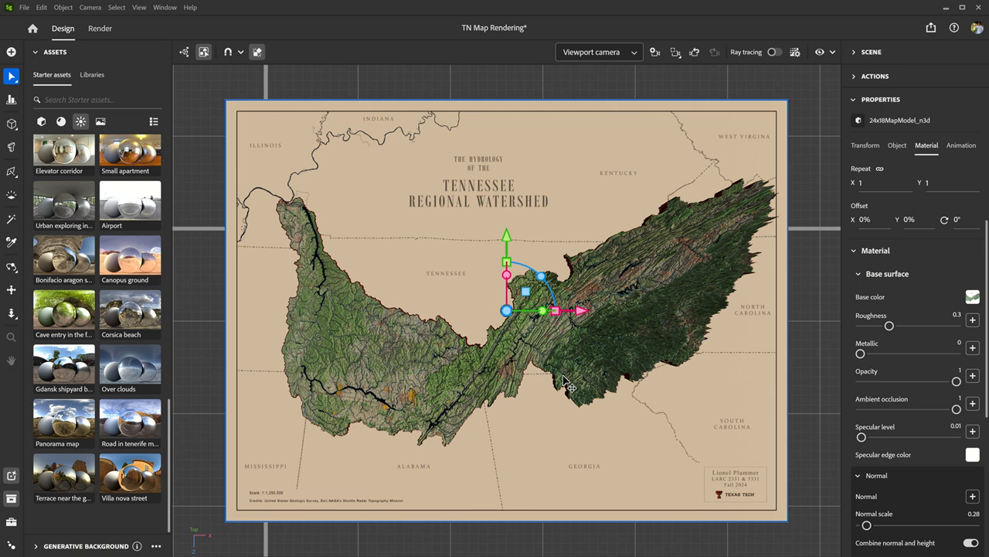
- Switch from the viewport camera to the scene's Camera view
{"action": "left_click", "coordinate": [633, 51]}
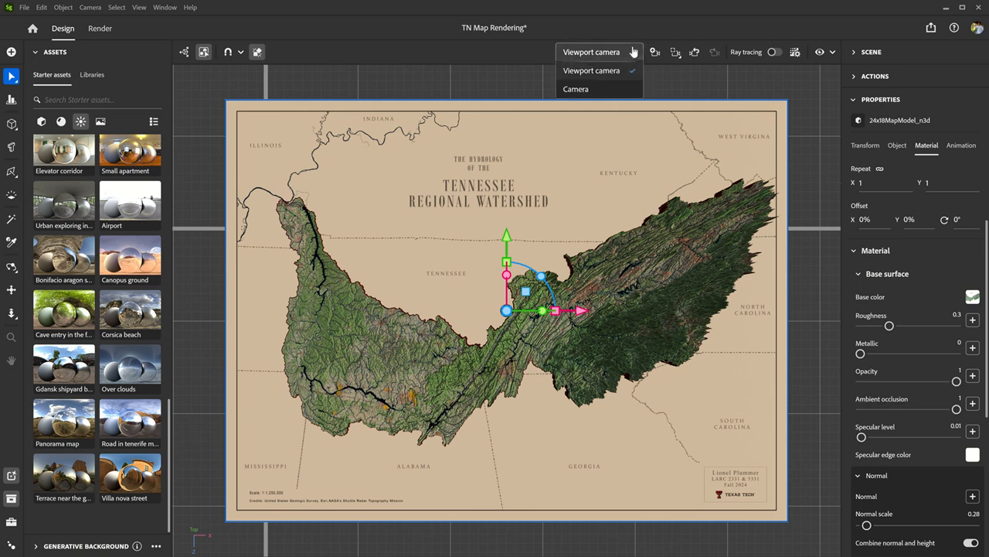
{"action": "left_click", "coordinate": [611, 90]}
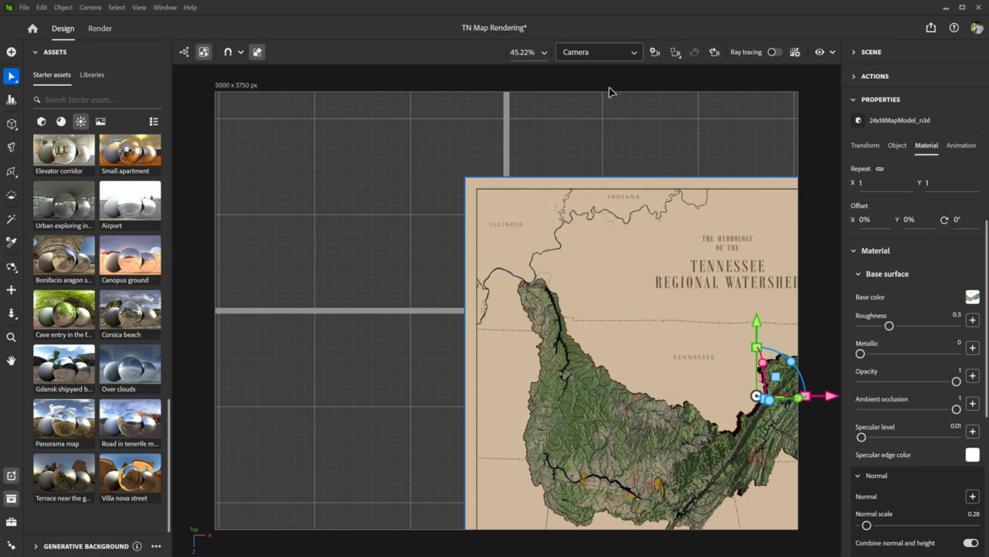
{"action": "left_click", "coordinate": [632, 55]}
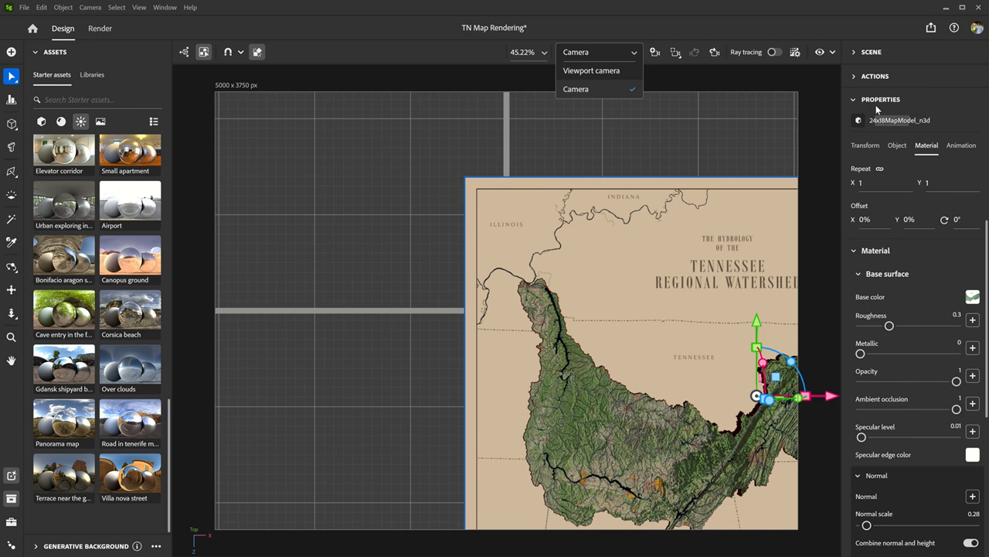
- Set the map model's X and Z position to 0 in to centre it in the camera frame
{"action": "left_click", "coordinate": [853, 99]}
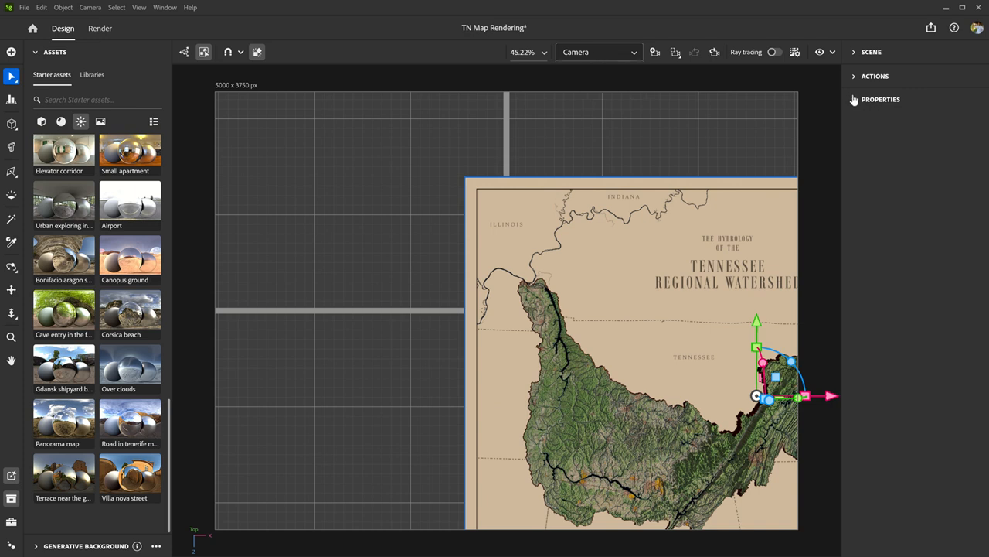
{"action": "left_click", "coordinate": [856, 52]}
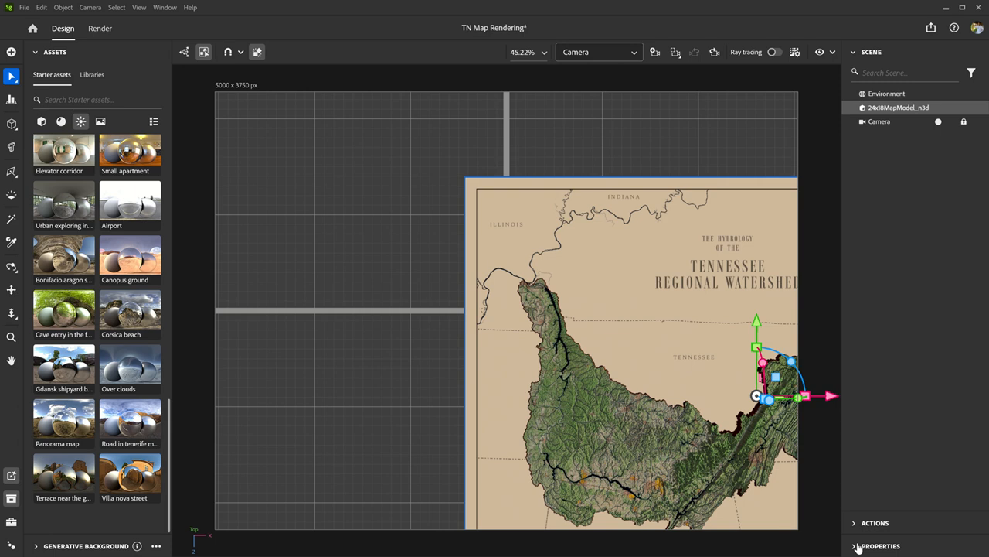
{"action": "left_click", "coordinate": [858, 545]}
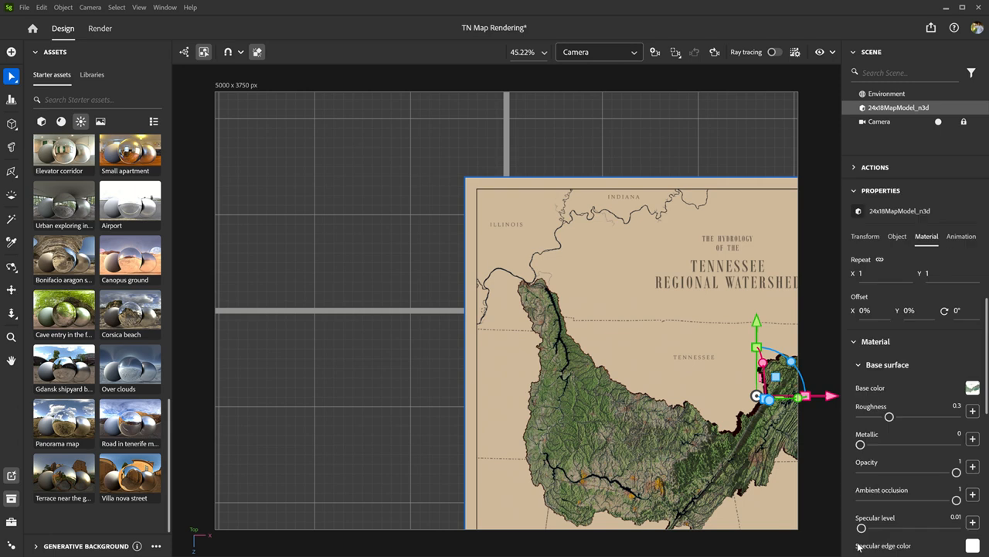
{"action": "left_click", "coordinate": [866, 237]}
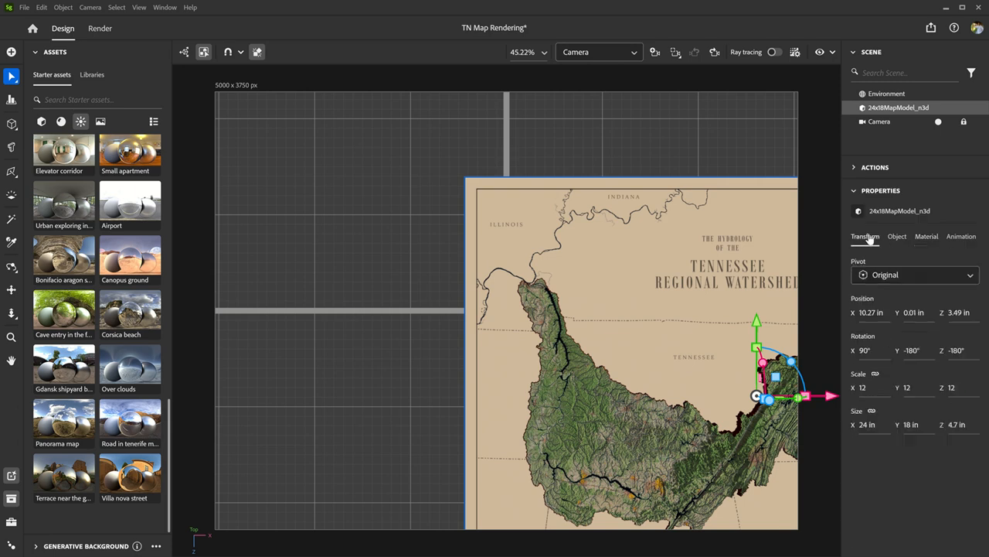
{"action": "left_click", "coordinate": [868, 313]}
{"action": "type", "text": "0"}
{"action": "key", "text": "Tab"}
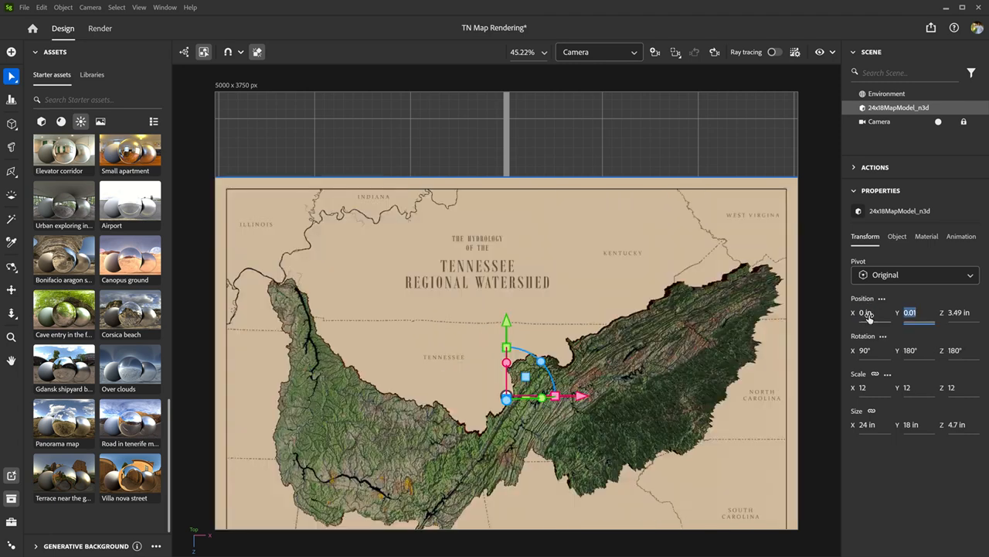
{"action": "key", "text": "Tab"}
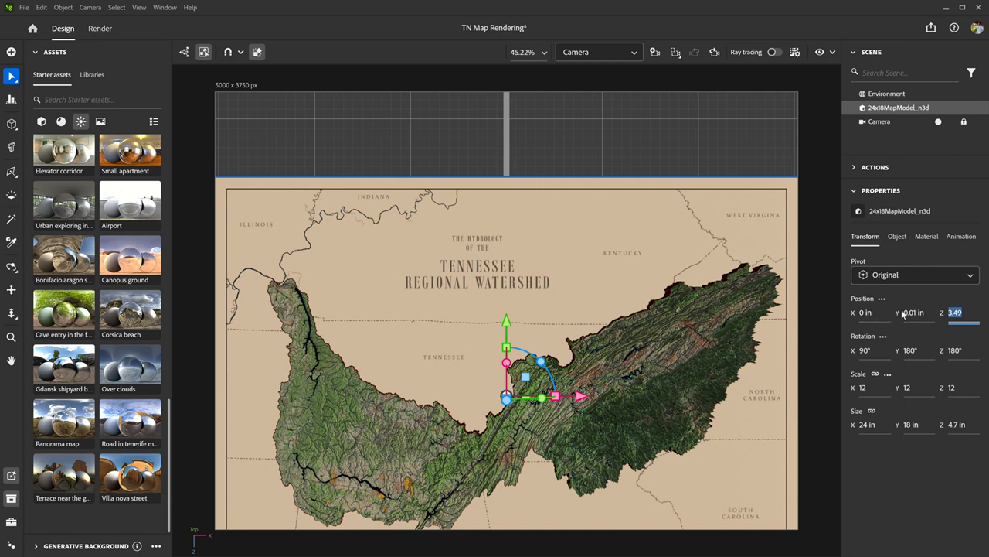
{"action": "type", "text": "0"}
{"action": "key", "text": "Tab"}
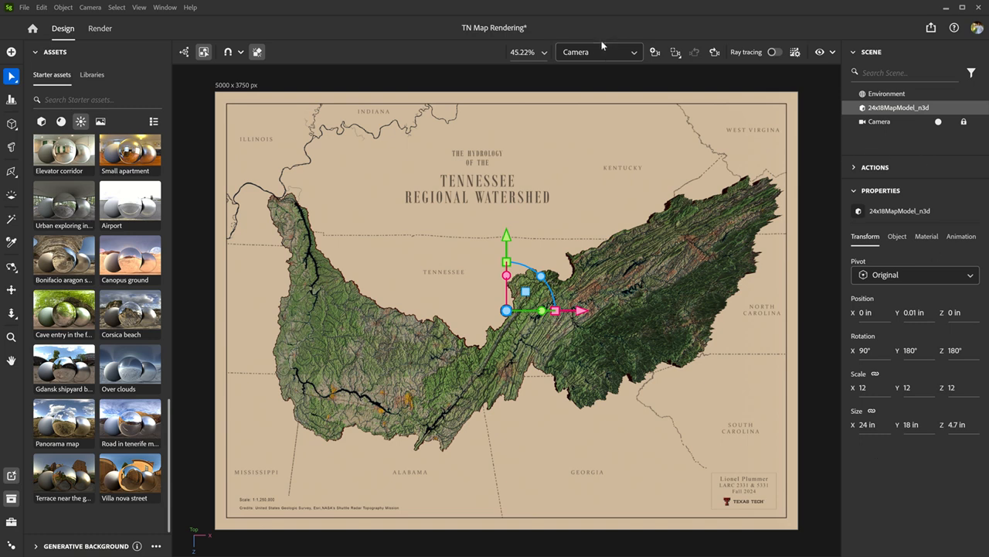
{"action": "left_click", "coordinate": [854, 193]}
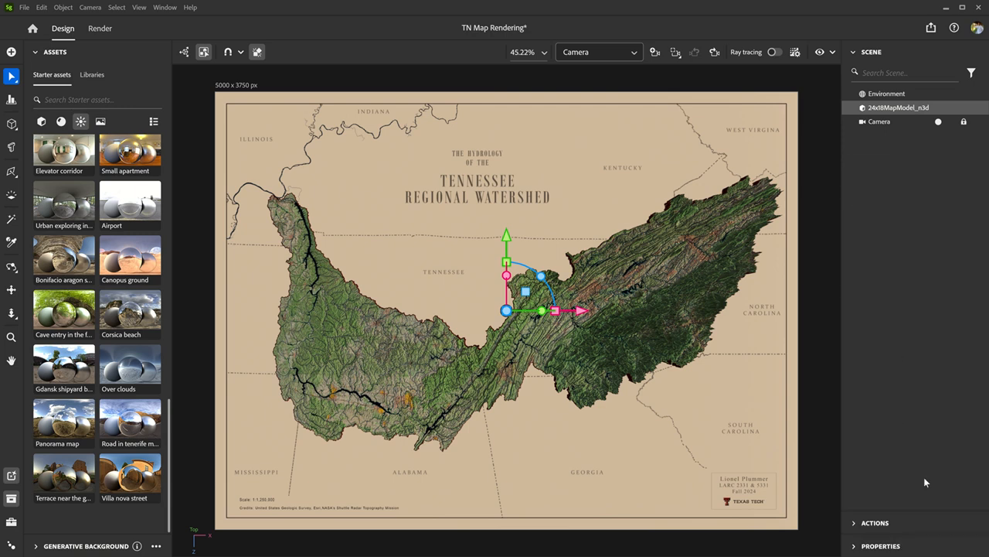
{"action": "left_click", "coordinate": [854, 53]}
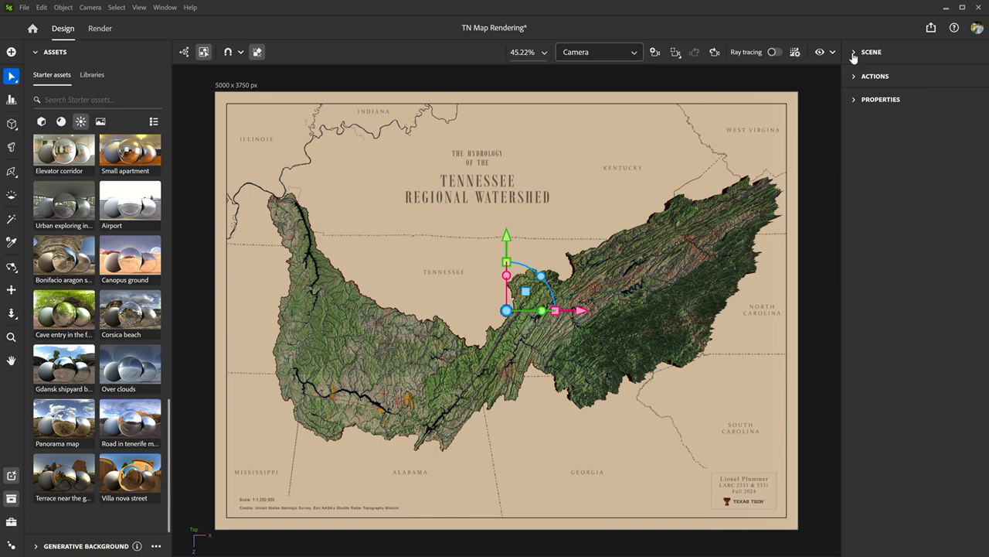
- Turn on ray tracing and apply the Soft 5daylightstudio environment light to the scene
{"action": "left_click", "coordinate": [775, 53]}
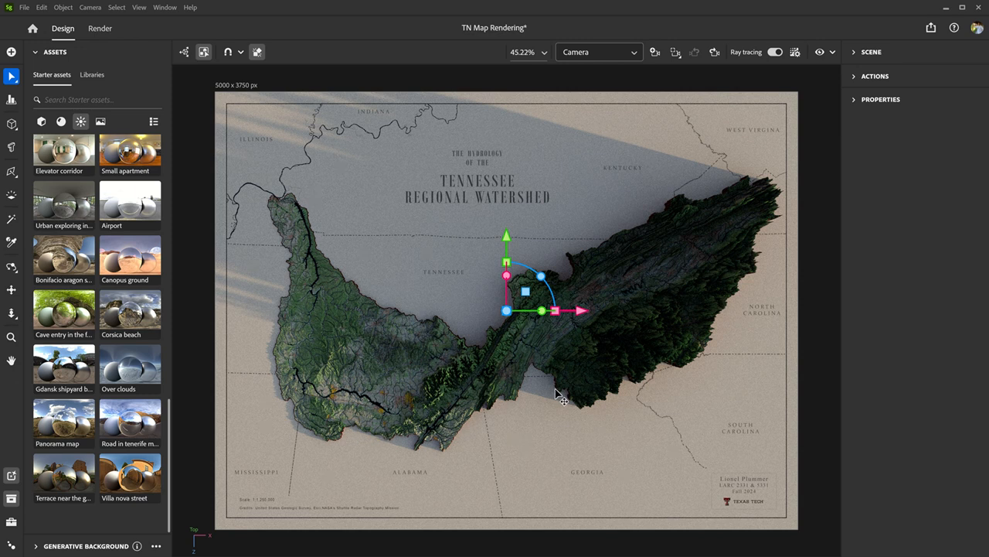
{"action": "scroll", "coordinate": [133, 367], "scroll_direction": "up", "scroll_amount": 5}
{"action": "scroll", "coordinate": [133, 367], "scroll_direction": "up", "scroll_amount": 5}
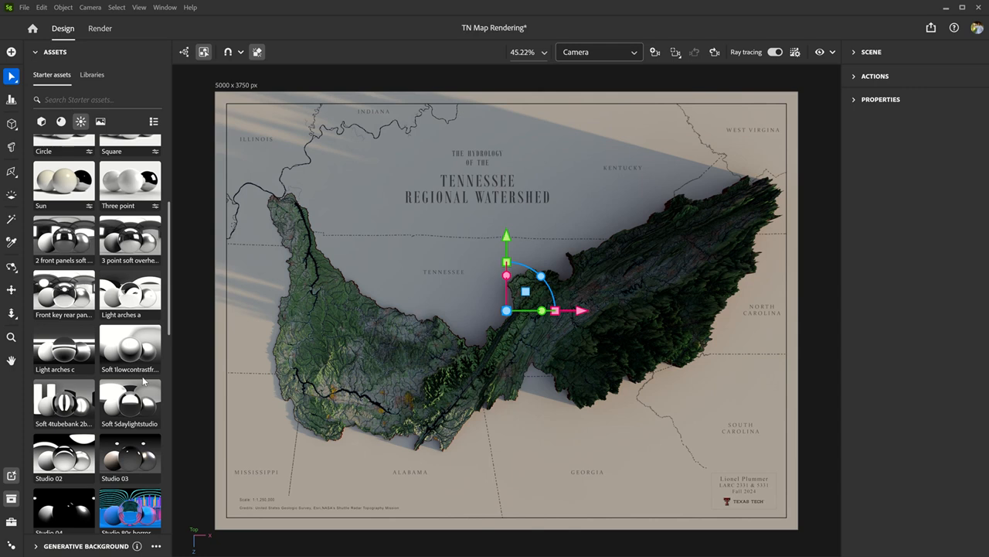
{"action": "scroll", "coordinate": [142, 379], "scroll_direction": "up", "scroll_amount": 2}
{"action": "scroll", "coordinate": [142, 381], "scroll_direction": "down", "scroll_amount": 1}
{"action": "mouse_move", "coordinate": [72, 400]}
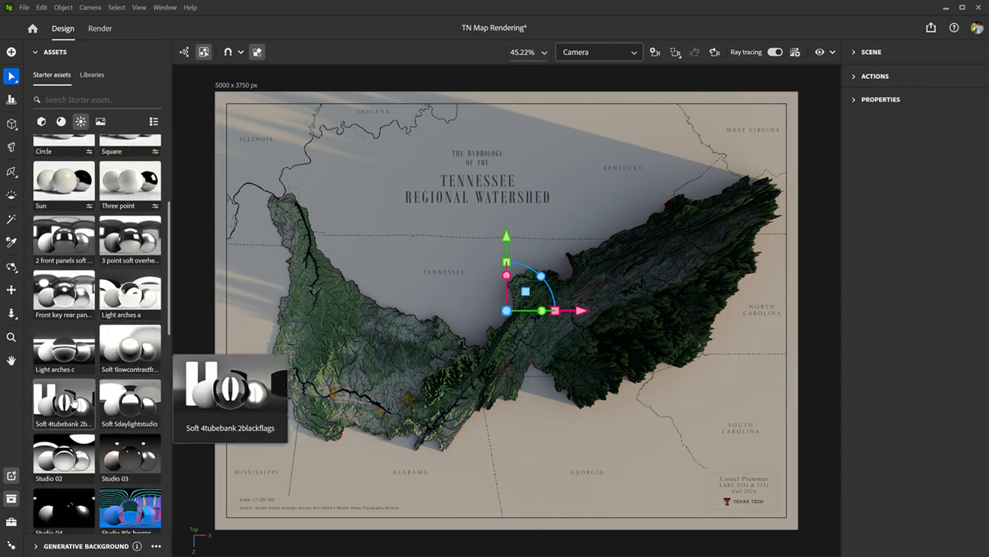
{"action": "left_click", "coordinate": [134, 399]}
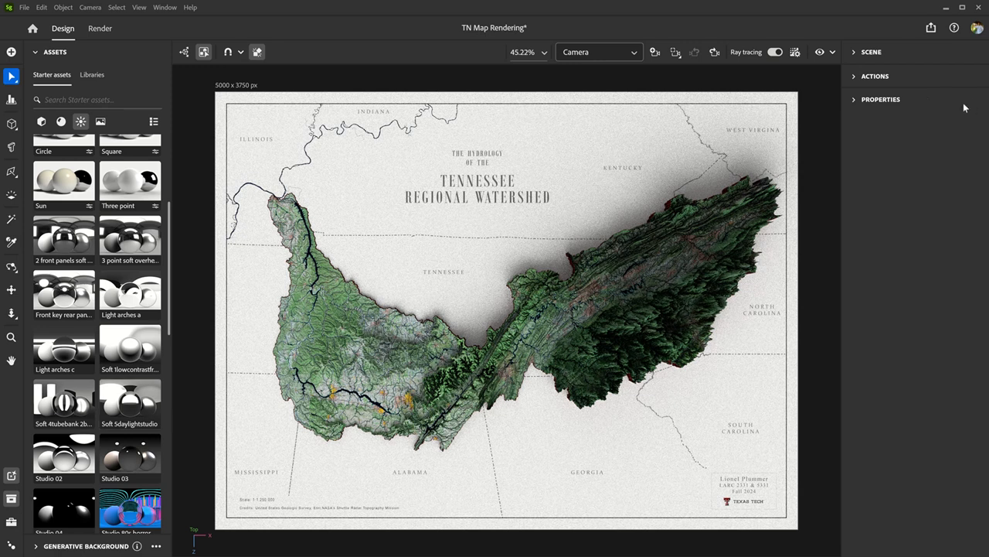
- Set the global rotation of the Environment's lighting to 170°
{"action": "left_click", "coordinate": [855, 53]}
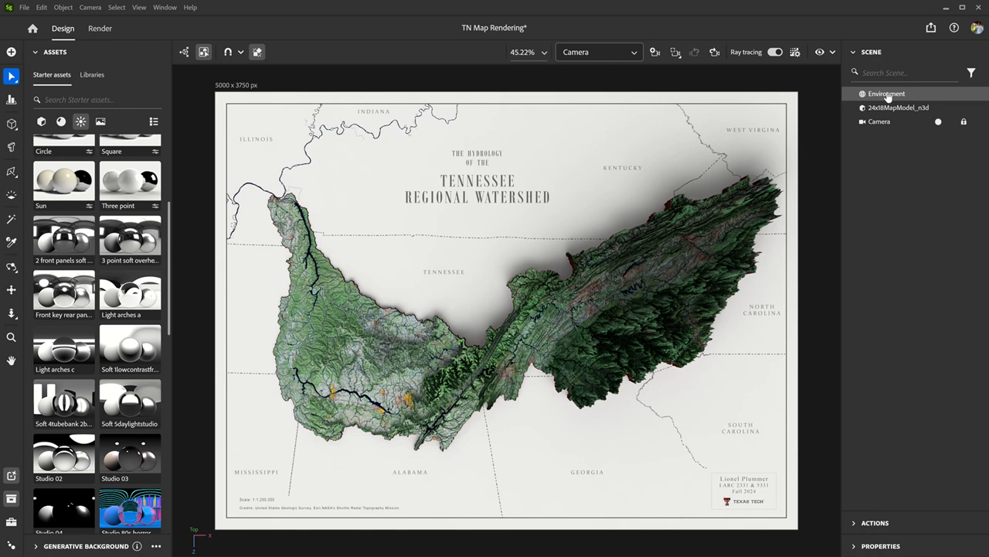
{"action": "left_click", "coordinate": [854, 52]}
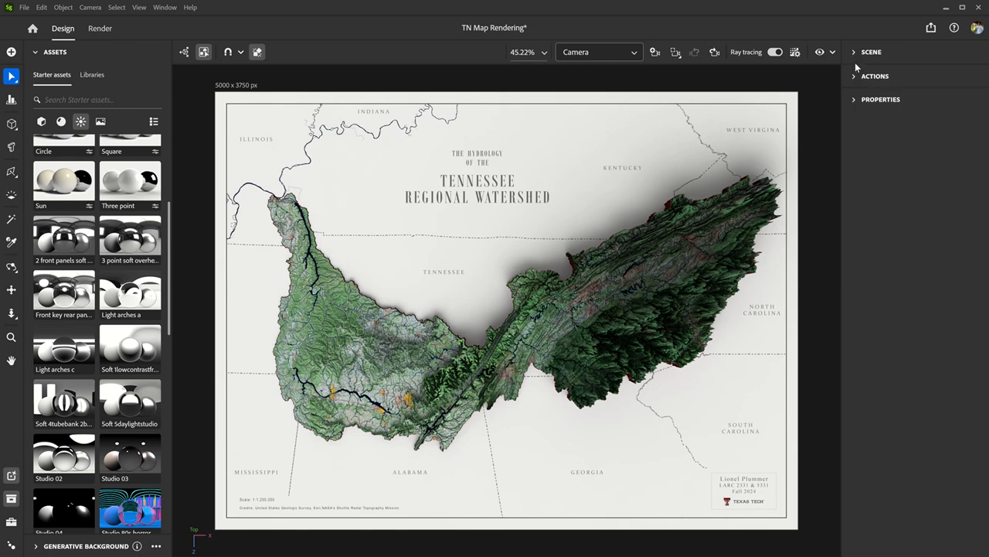
{"action": "left_click", "coordinate": [857, 100]}
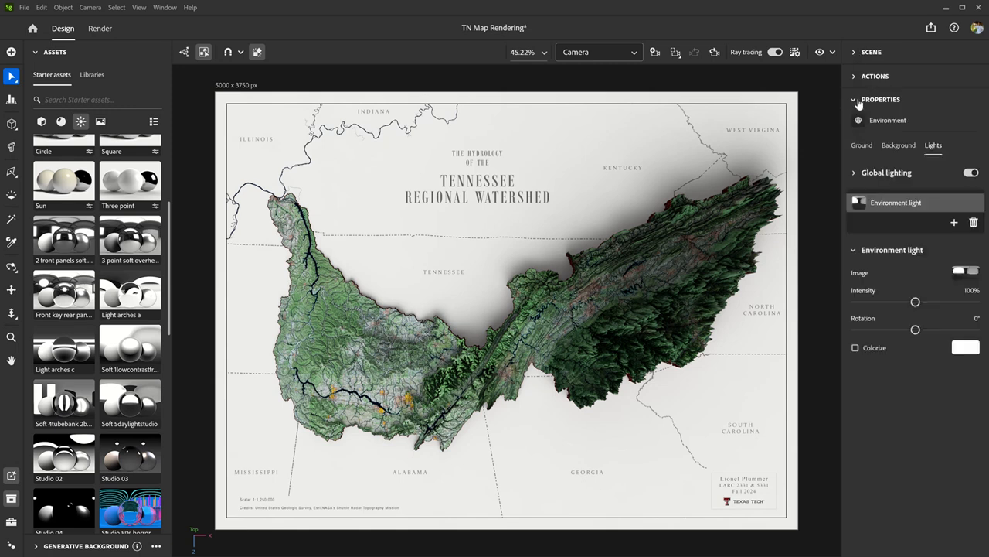
{"action": "left_click", "coordinate": [862, 146]}
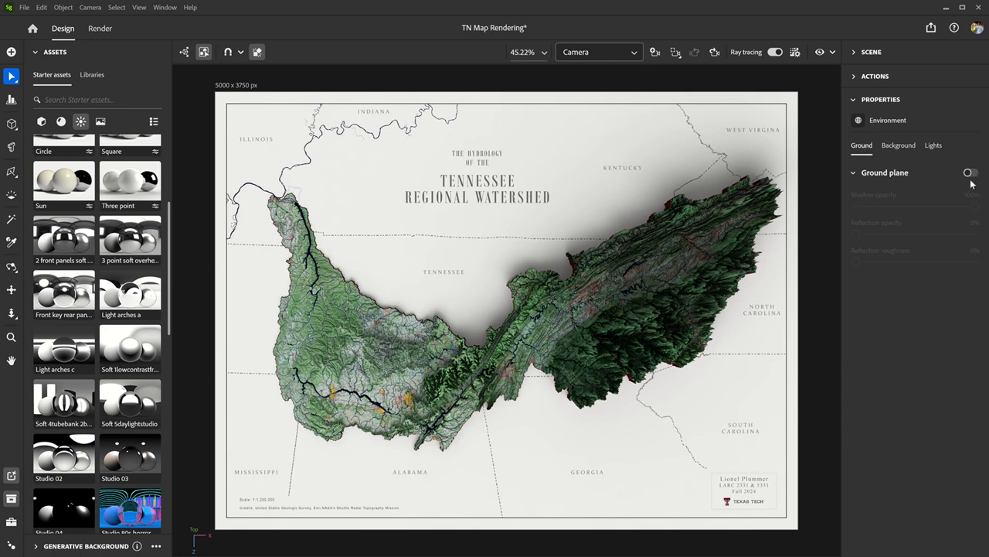
{"action": "left_click", "coordinate": [904, 148]}
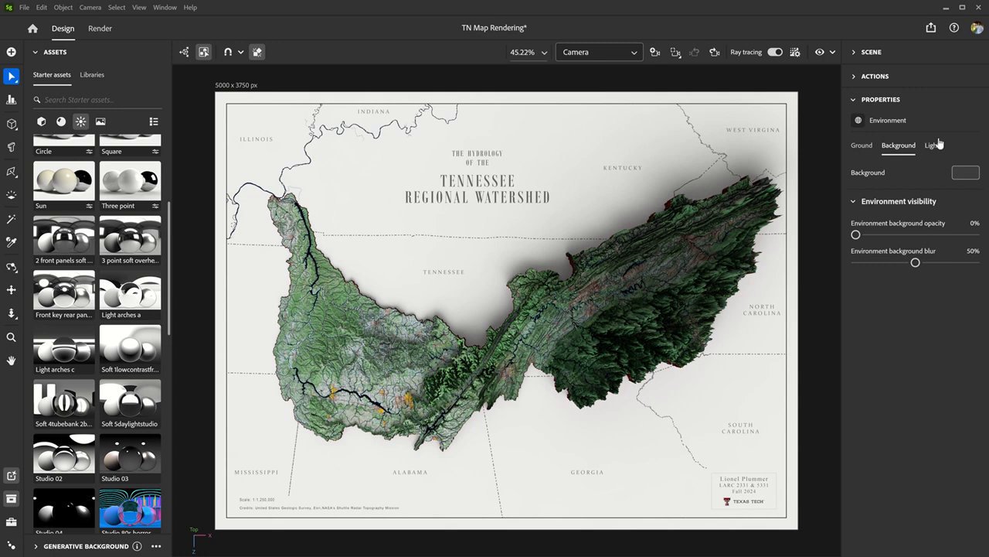
{"action": "left_click", "coordinate": [933, 146]}
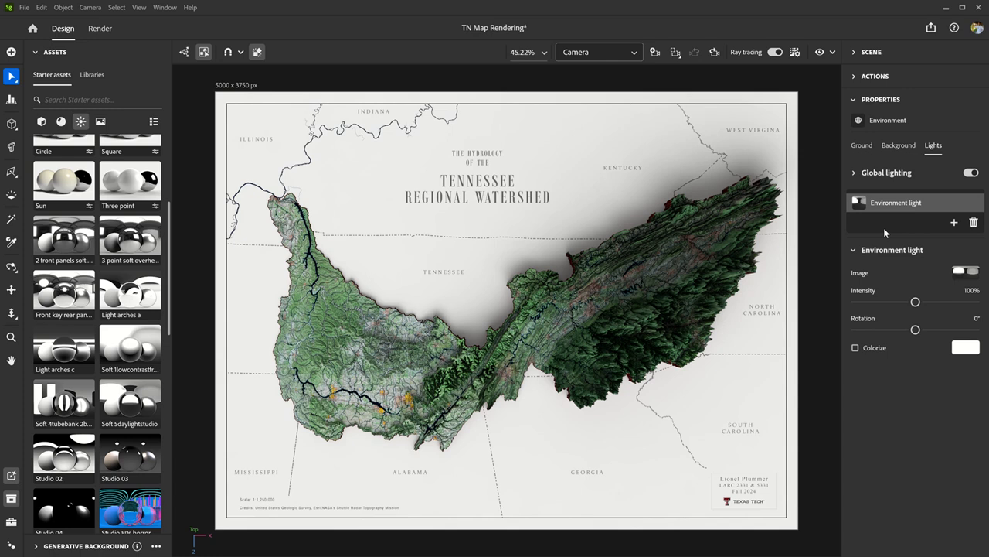
{"action": "left_click", "coordinate": [855, 175]}
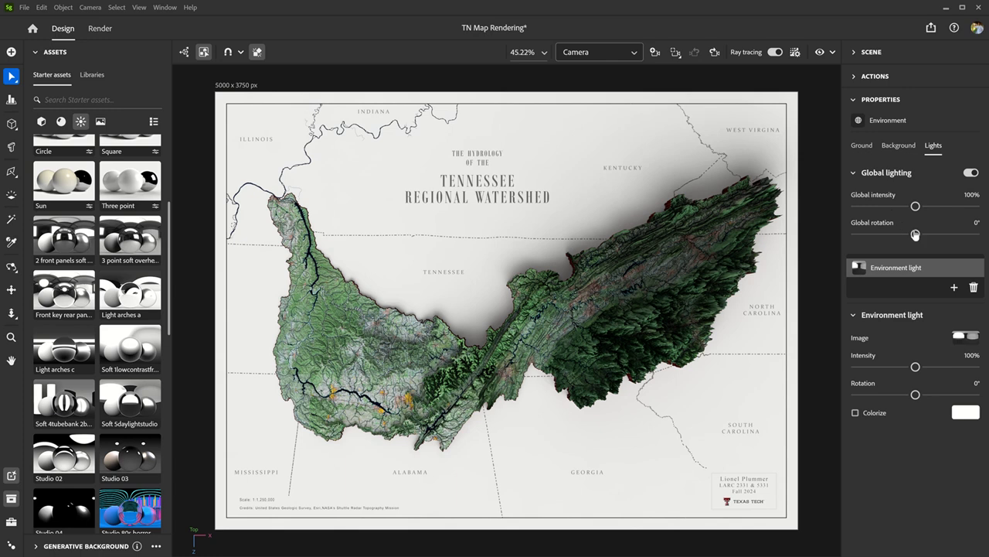
{"action": "left_click_drag", "start_coordinate": [916, 234], "coordinate": [971, 234]}
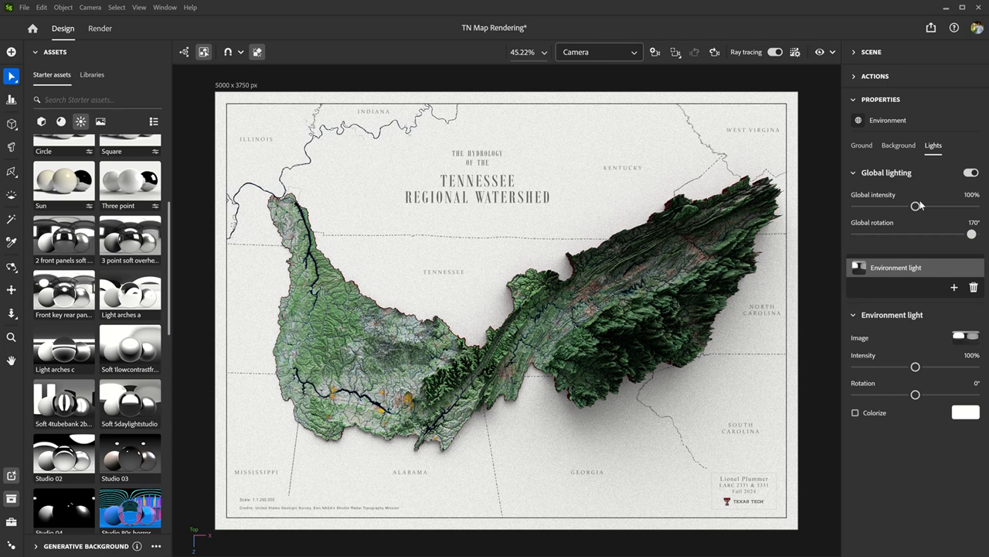
- Set the global intensity of the Environment's lighting to 123%
{"action": "left_click_drag", "start_coordinate": [916, 206], "coordinate": [930, 207]}
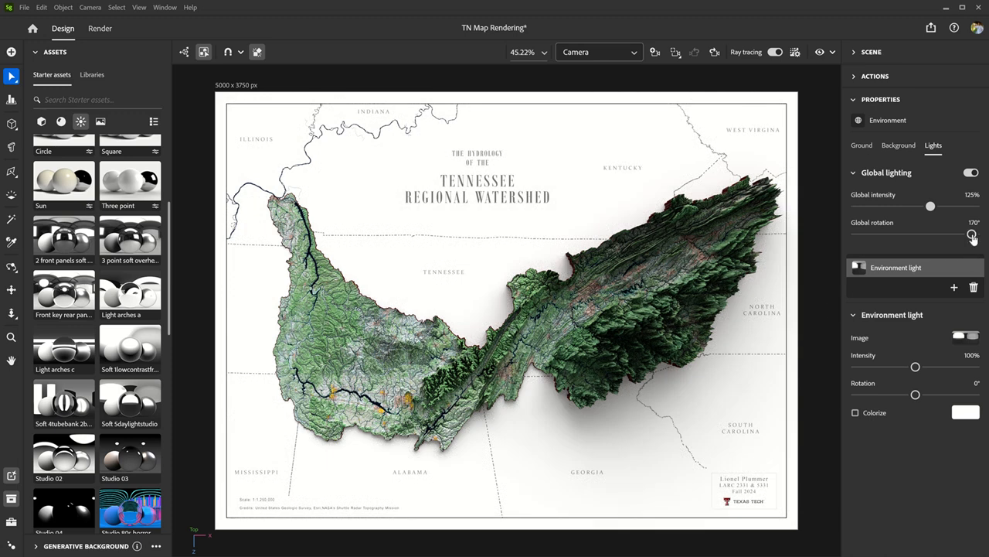
{"action": "left_click_drag", "start_coordinate": [931, 207], "coordinate": [926, 206]}
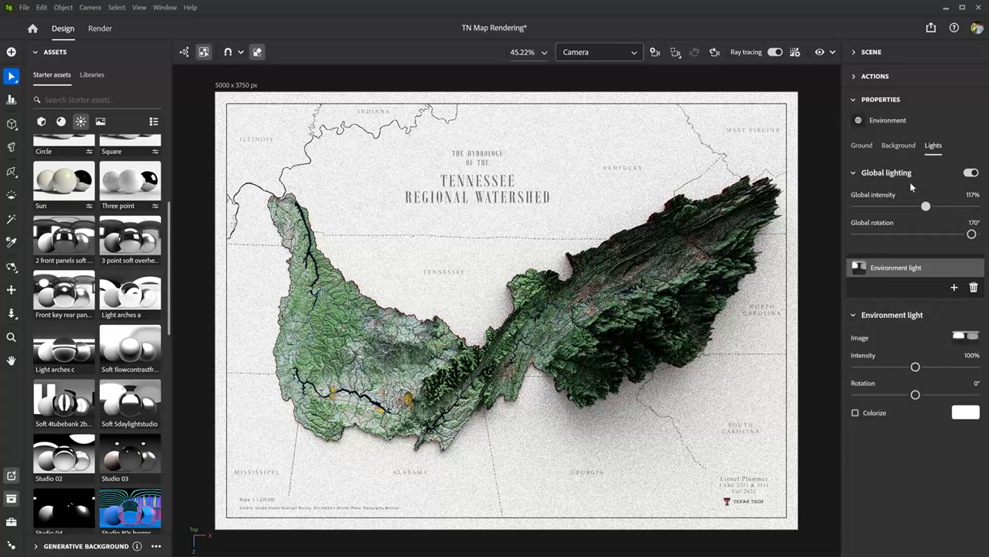
{"action": "left_click_drag", "start_coordinate": [926, 206], "coordinate": [929, 207]}
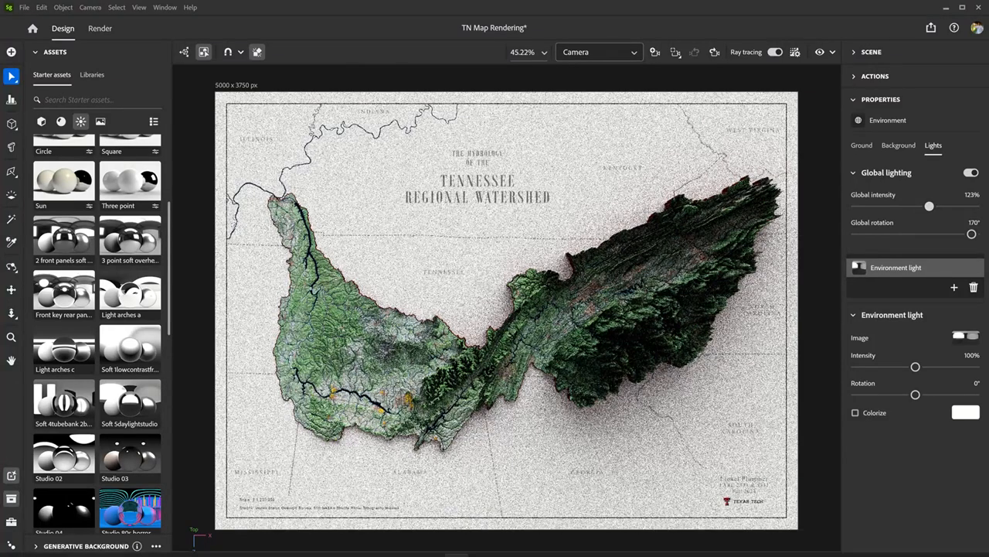
- Switch to Photoshop, hide the Tblock, Imagery and States groups, and unlock, show and expand the Terrain group
{"action": "mouse_move", "coordinate": [458, 551]}
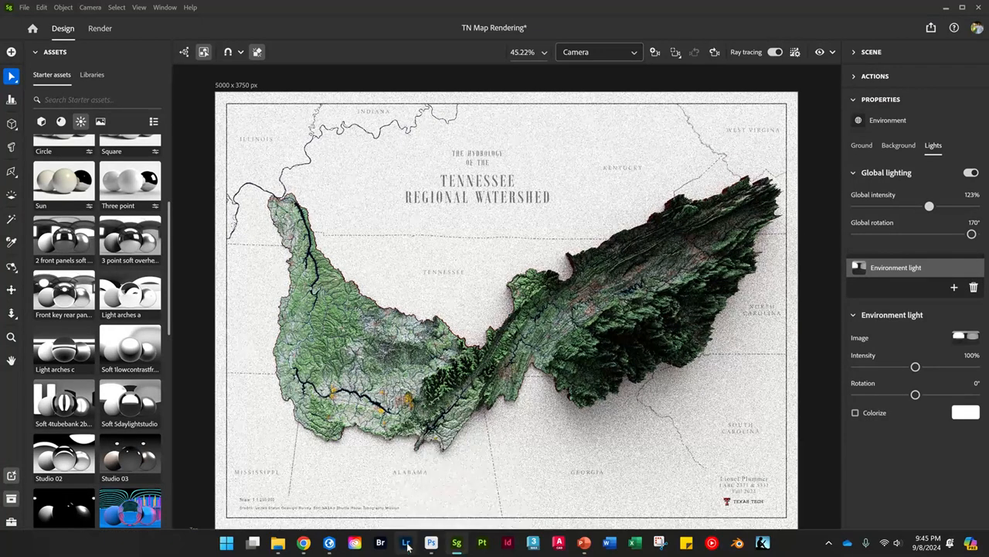
{"action": "left_click", "coordinate": [431, 545]}
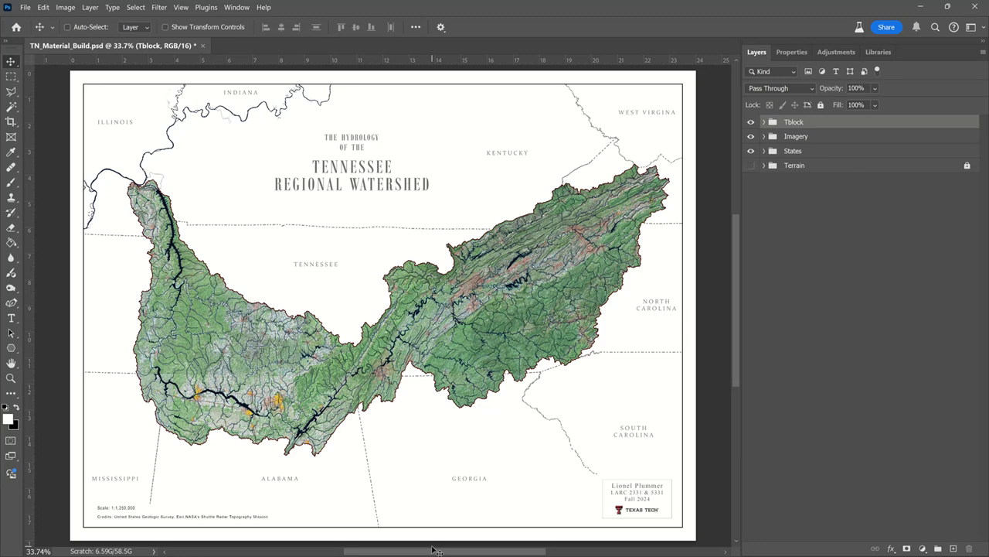
{"action": "left_click", "coordinate": [755, 152]}
{"action": "left_click_drag", "start_coordinate": [753, 153], "coordinate": [751, 123]}
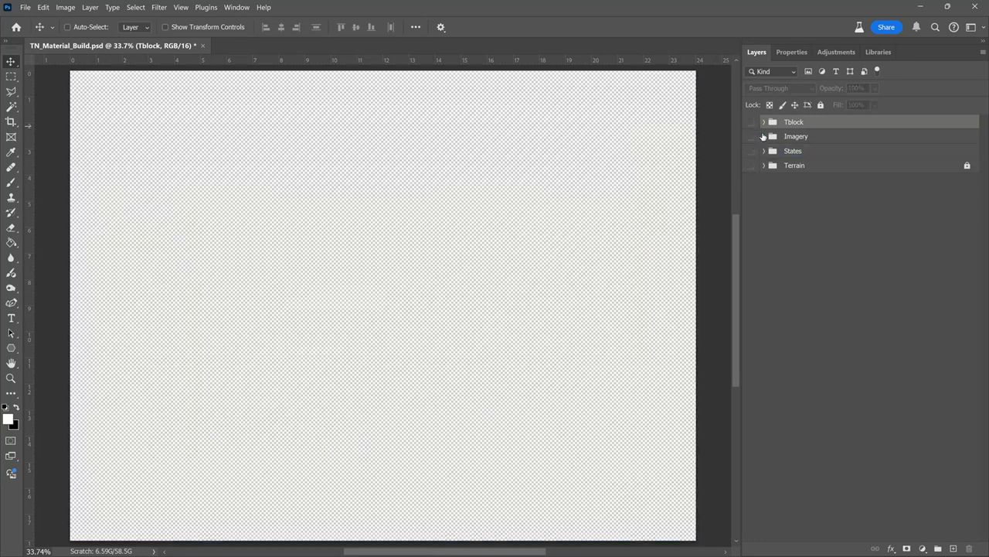
{"action": "left_click", "coordinate": [967, 167]}
{"action": "left_click", "coordinate": [750, 166]}
{"action": "left_click", "coordinate": [763, 166]}
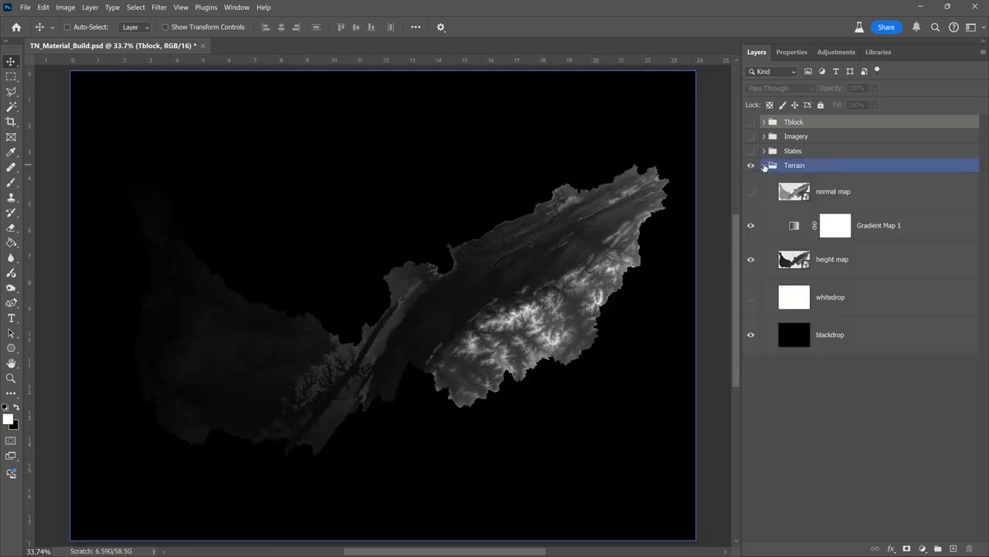
- Open the Gaussian Blur filter on the height map layer and preview it over the mountainous terrain
{"action": "left_click", "coordinate": [821, 226]}
{"action": "left_click", "coordinate": [895, 266]}
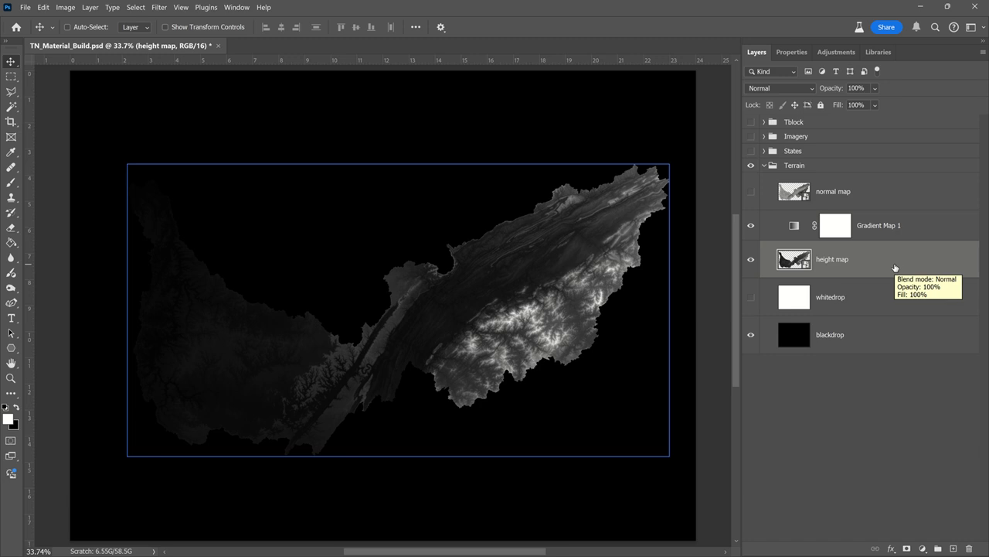
{"action": "left_click", "coordinate": [159, 8]}
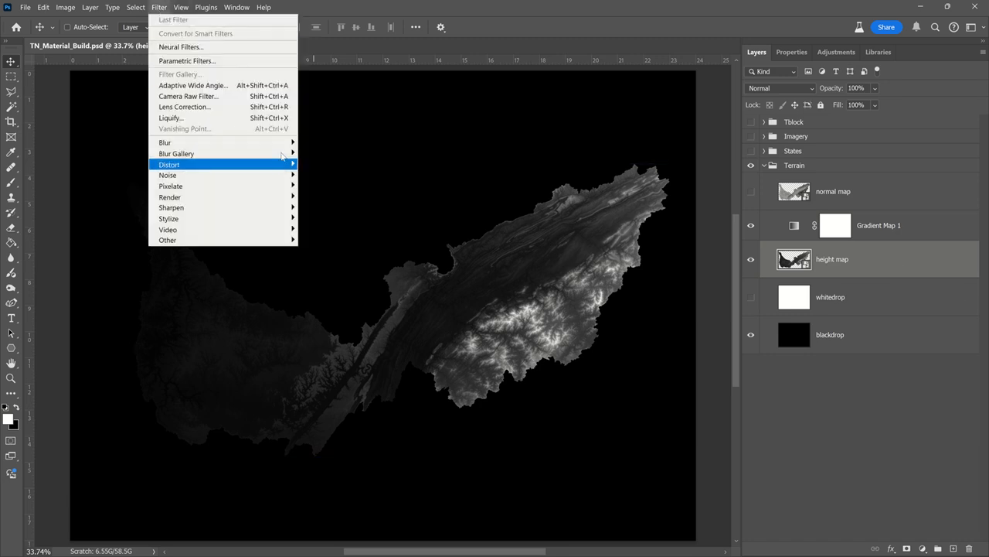
{"action": "mouse_move", "coordinate": [288, 144]}
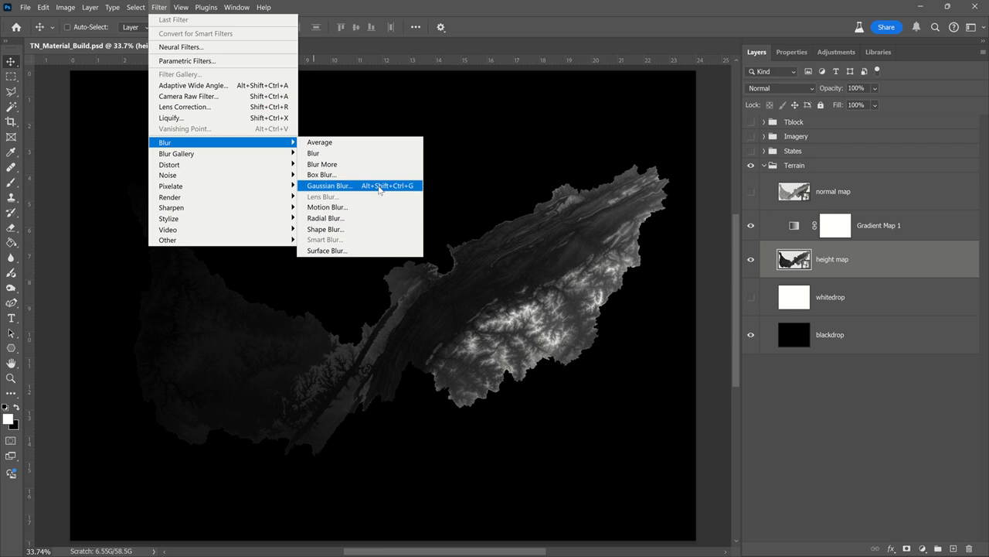
{"action": "left_click", "coordinate": [379, 187]}
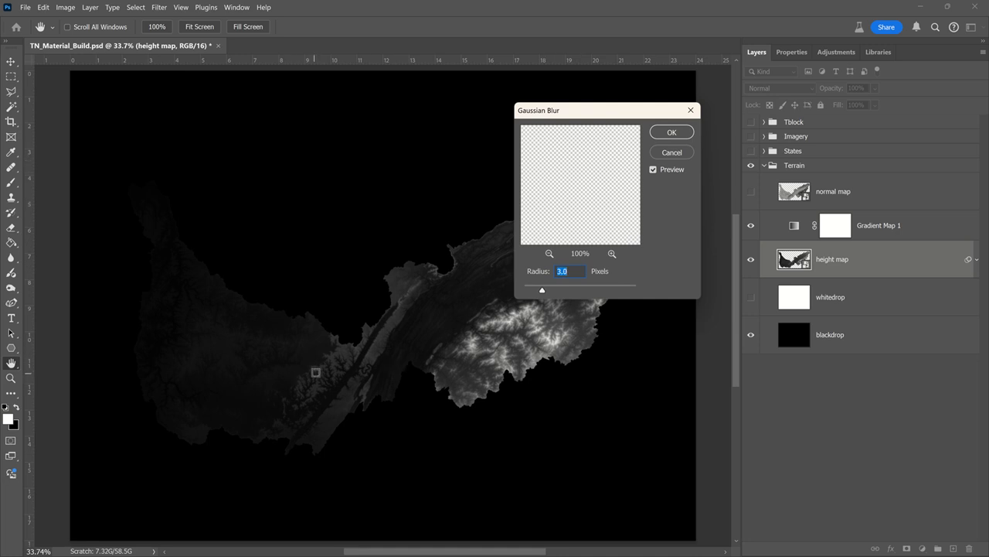
{"action": "left_click", "coordinate": [327, 366]}
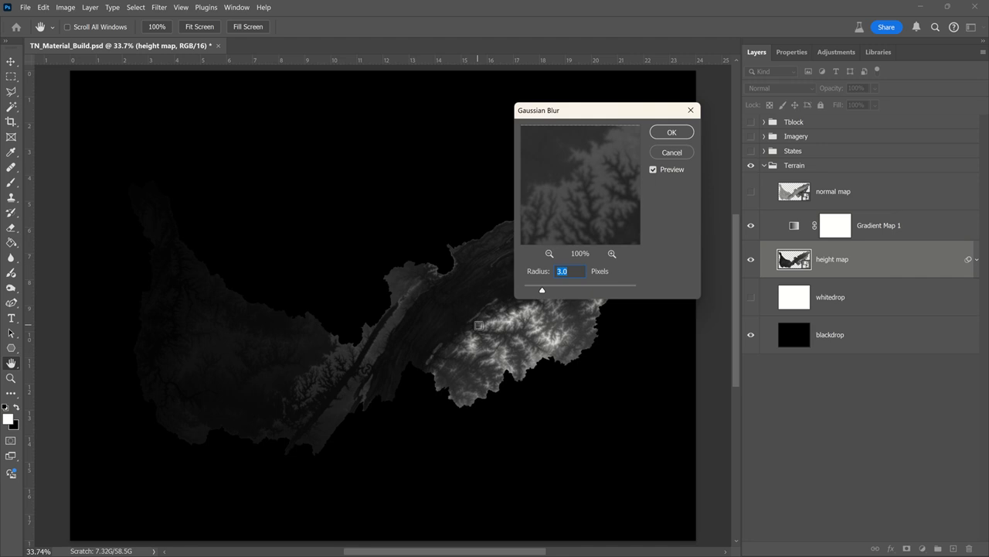
{"action": "left_click", "coordinate": [483, 328]}
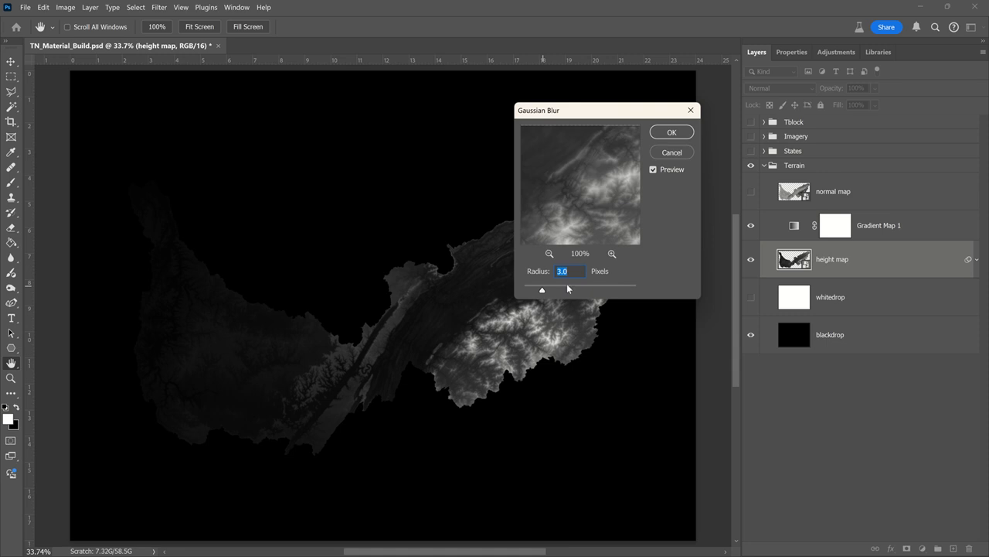
- Set the Gaussian Blur radius to 5.5 pixels and apply it to the height map layer
{"action": "key", "text": "Up"}
{"action": "key", "text": "Up"}
{"action": "key", "text": "Up"}
{"action": "key", "text": "Up"}
{"action": "key", "text": "Up"}
{"action": "key", "text": "Up"}
{"action": "key", "text": "Up"}
{"action": "key", "text": "Up"}
{"action": "key", "text": "Up"}
{"action": "key", "text": "Up"}
{"action": "key", "text": "Up"}
{"action": "key", "text": "Up"}
{"action": "key", "text": "Up"}
{"action": "key", "text": "Up"}
{"action": "key", "text": "Up"}
{"action": "key", "text": "Up"}
{"action": "key", "text": "Up"}
{"action": "key", "text": "Up"}
{"action": "key", "text": "Up"}
{"action": "key", "text": "Up"}
{"action": "key", "text": "Up"}
{"action": "key", "text": "Up"}
{"action": "key", "text": "Down"}
{"action": "key", "text": "Down"}
{"action": "key", "text": "Down"}
{"action": "key", "text": "Down"}
{"action": "key", "text": "Down"}
{"action": "right_click", "coordinate": [581, 269]}
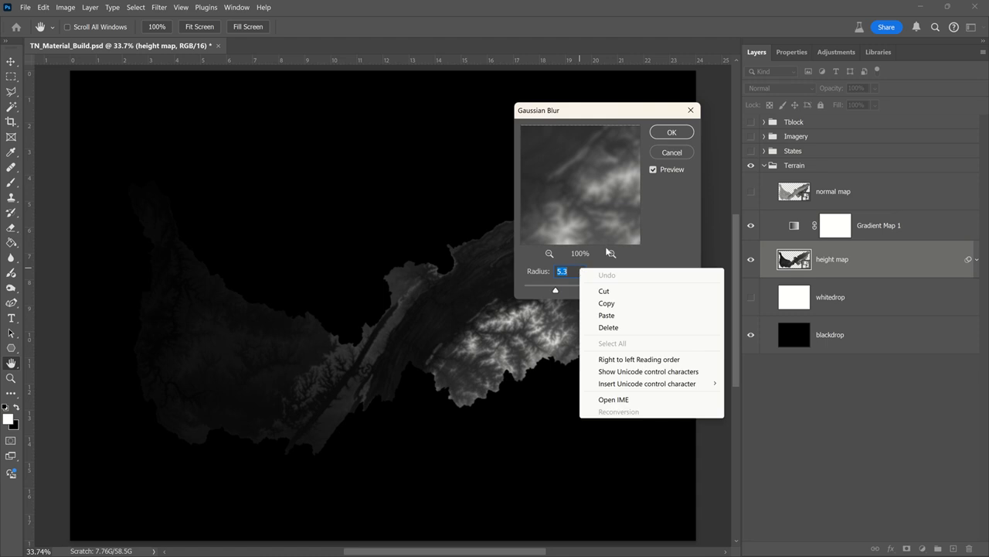
{"action": "key", "text": "Escape"}
{"action": "key", "text": "Up"}
{"action": "key", "text": "Up"}
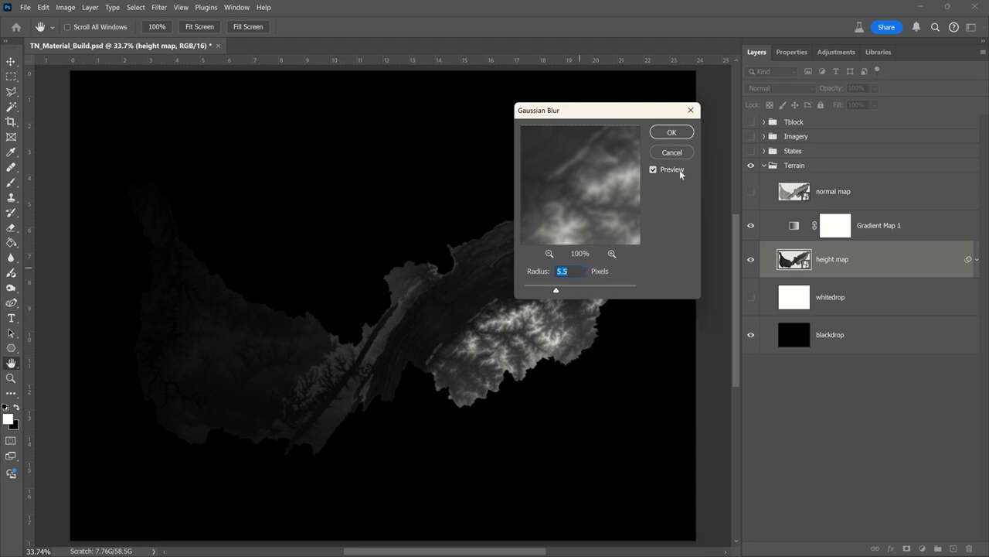
{"action": "left_click", "coordinate": [673, 132]}
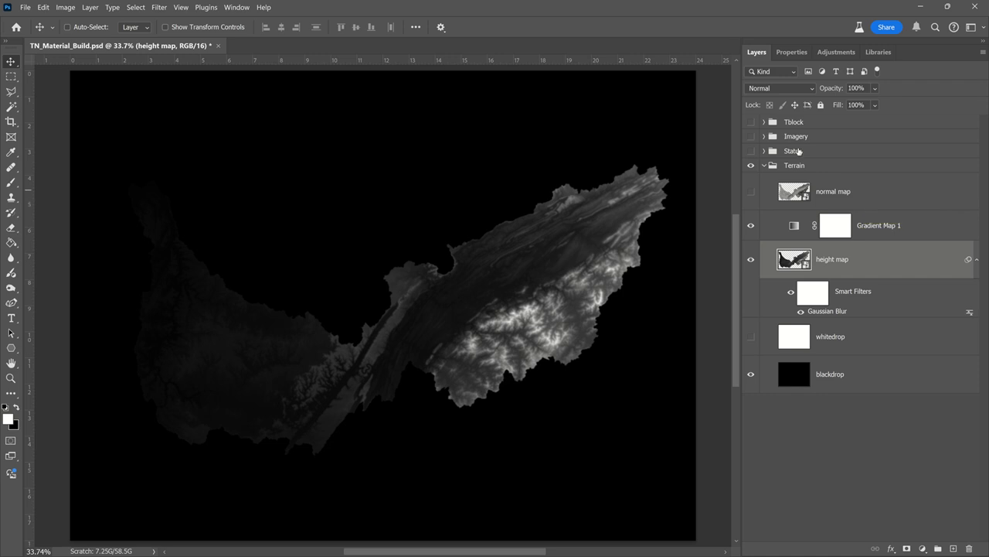
- Save a copy of the document without layers as a TIFF named "height map" with LZW compression in the TN Rendering folder
{"action": "left_click", "coordinate": [25, 7]}
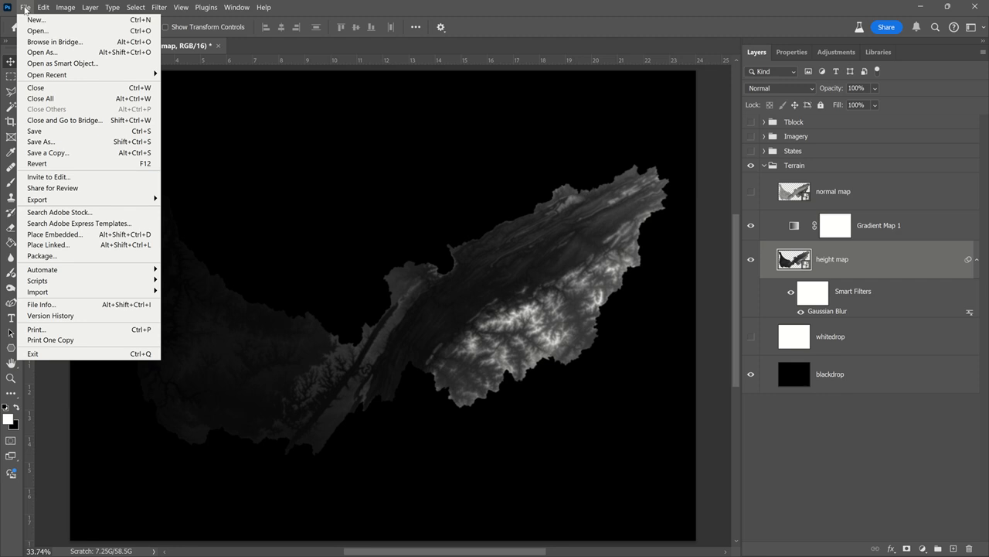
{"action": "left_click", "coordinate": [133, 153]}
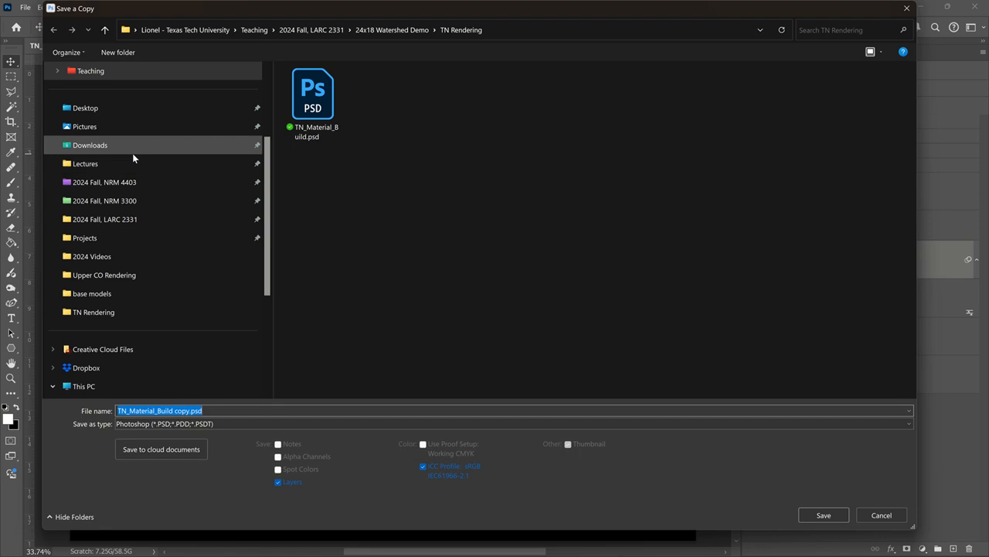
{"action": "left_click", "coordinate": [269, 421]}
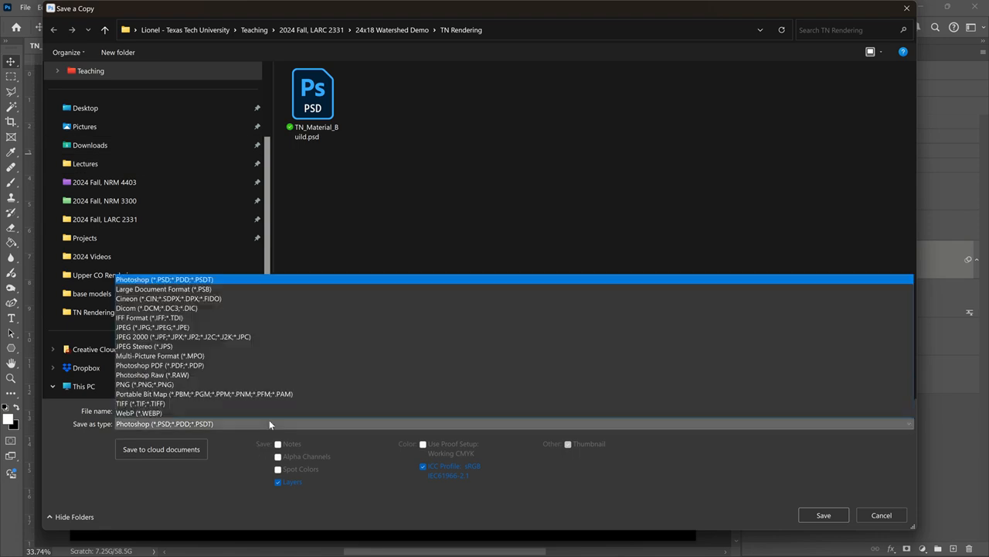
{"action": "left_click", "coordinate": [268, 403]}
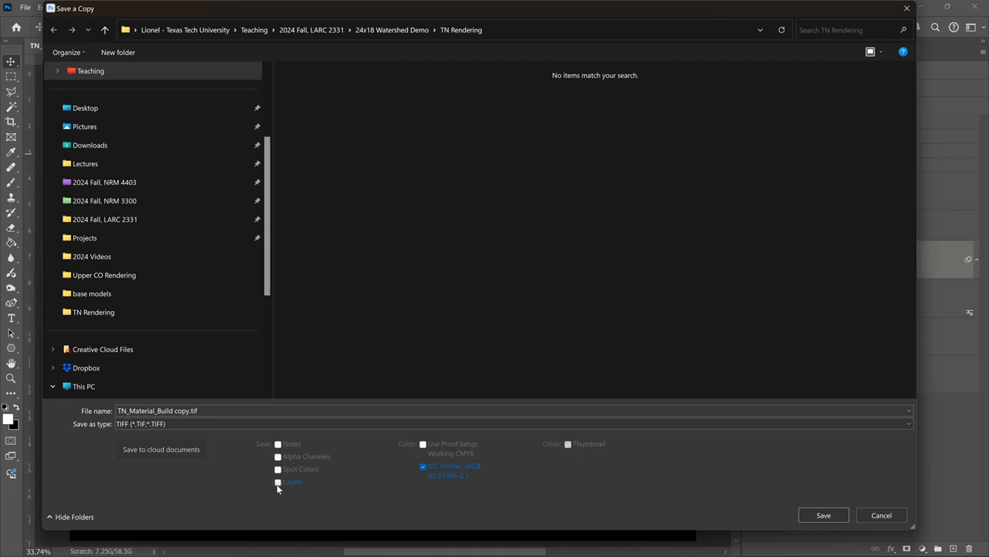
{"action": "left_click", "coordinate": [178, 410]}
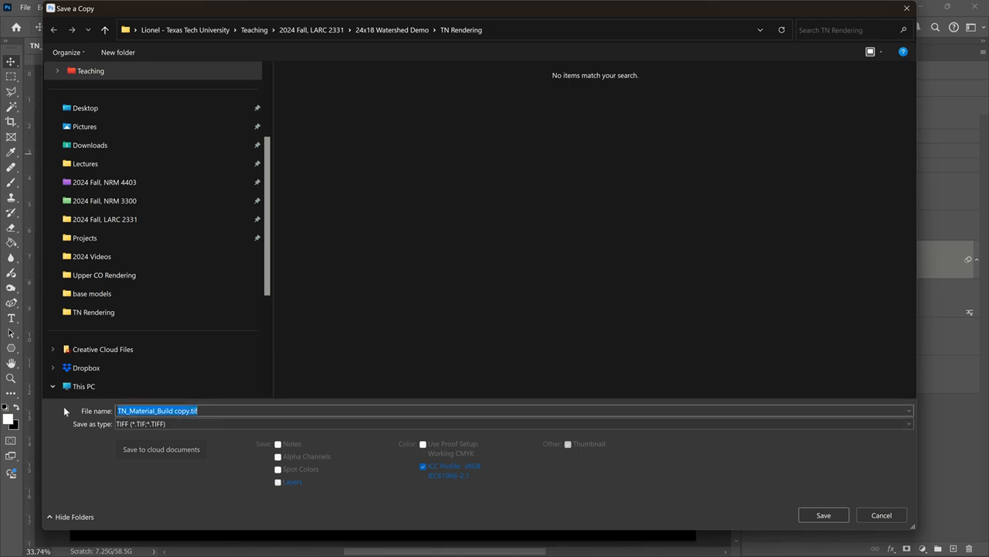
{"action": "type", "text": "height"}
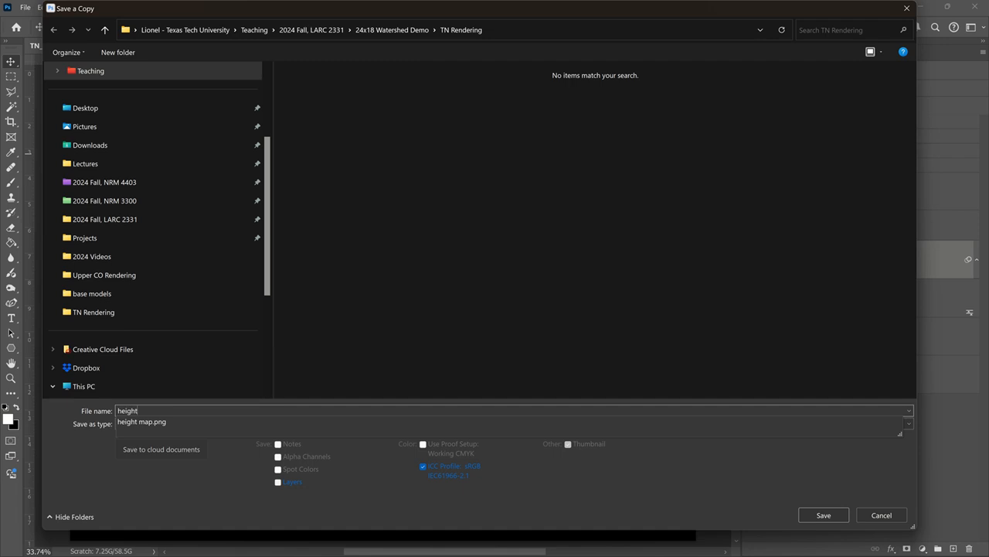
{"action": "type", "text": " map"}
{"action": "left_click", "coordinate": [64, 409]}
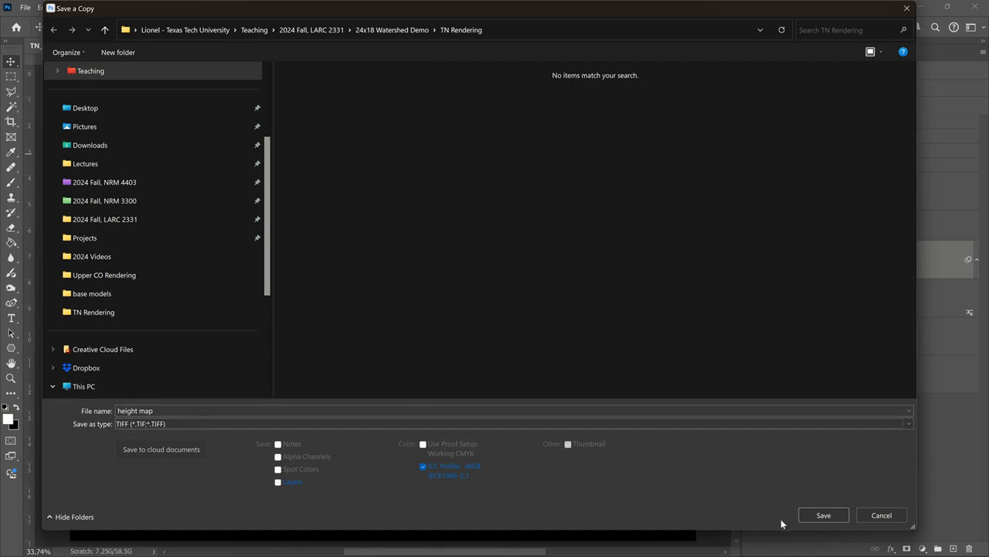
{"action": "left_click", "coordinate": [815, 514]}
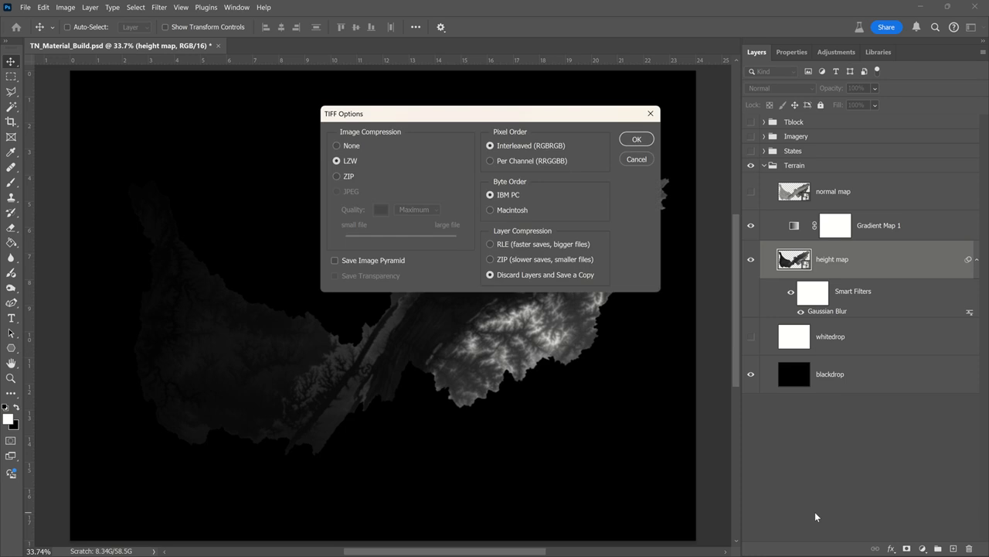
{"action": "left_click", "coordinate": [636, 139]}
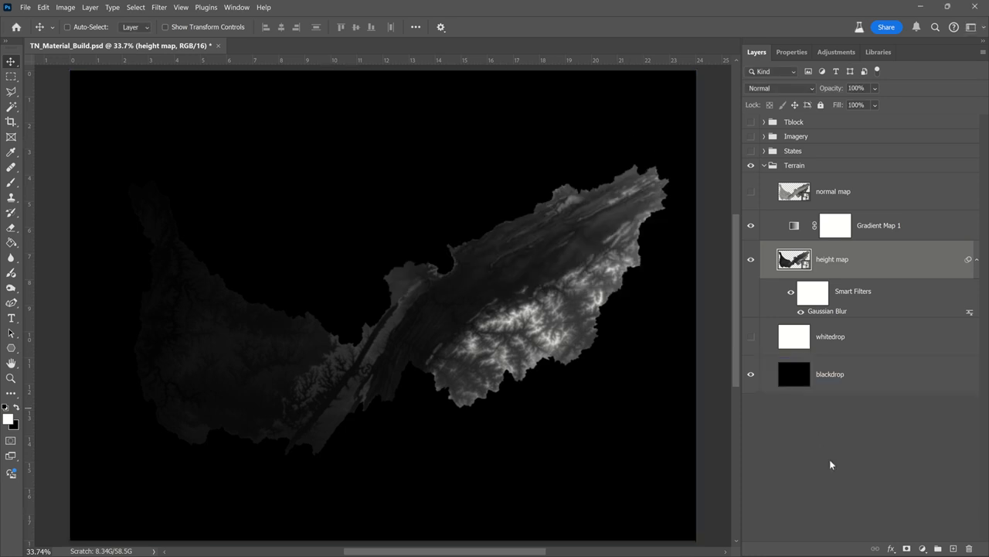
- Hide the height map and Gradient Map 1 layers and show the normal map layer in the Terrain group
{"action": "left_click", "coordinate": [751, 259]}
{"action": "left_click", "coordinate": [751, 224]}
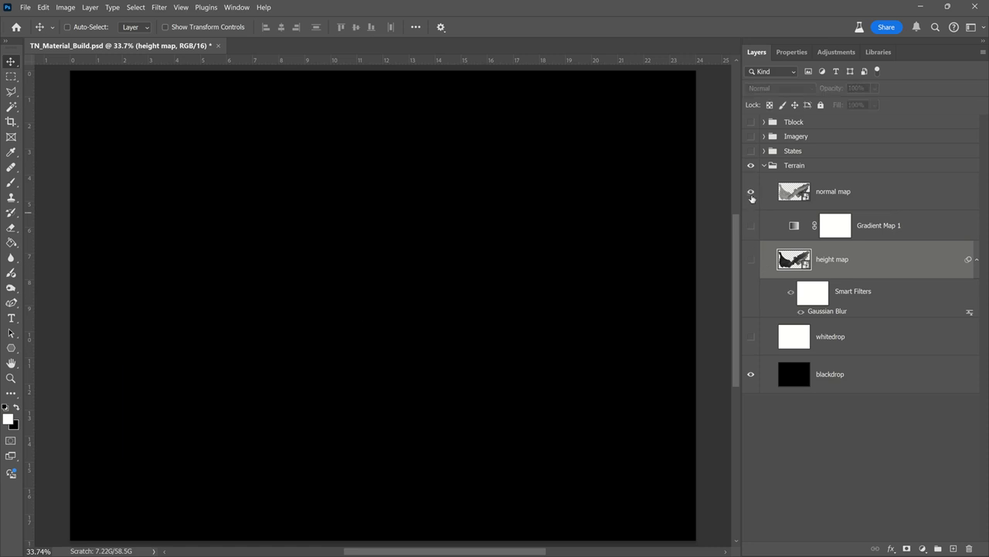
{"action": "left_click", "coordinate": [751, 193]}
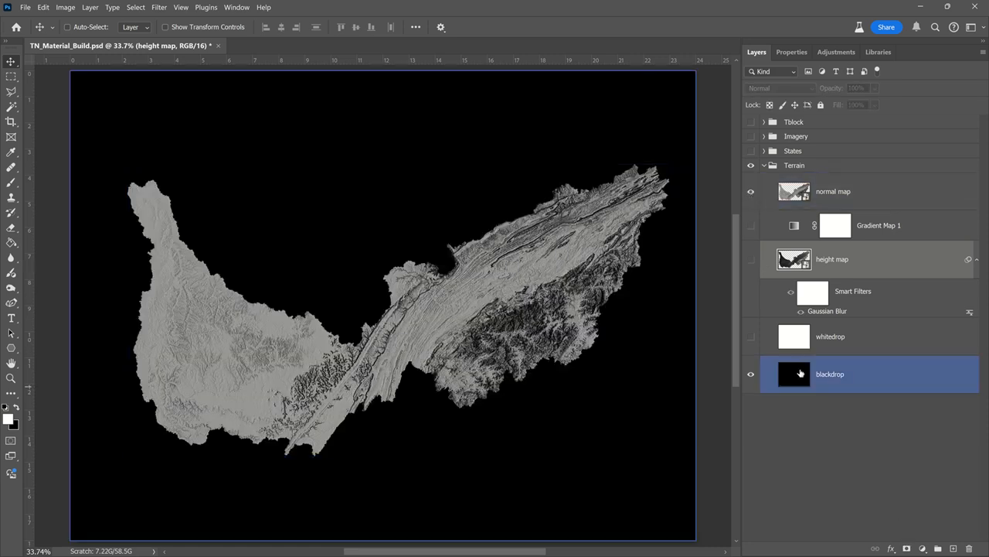
- Try to save a copy of the document with layers included as a TIFF named "normal map" in the TN Rendering folder
{"action": "left_click", "coordinate": [26, 7]}
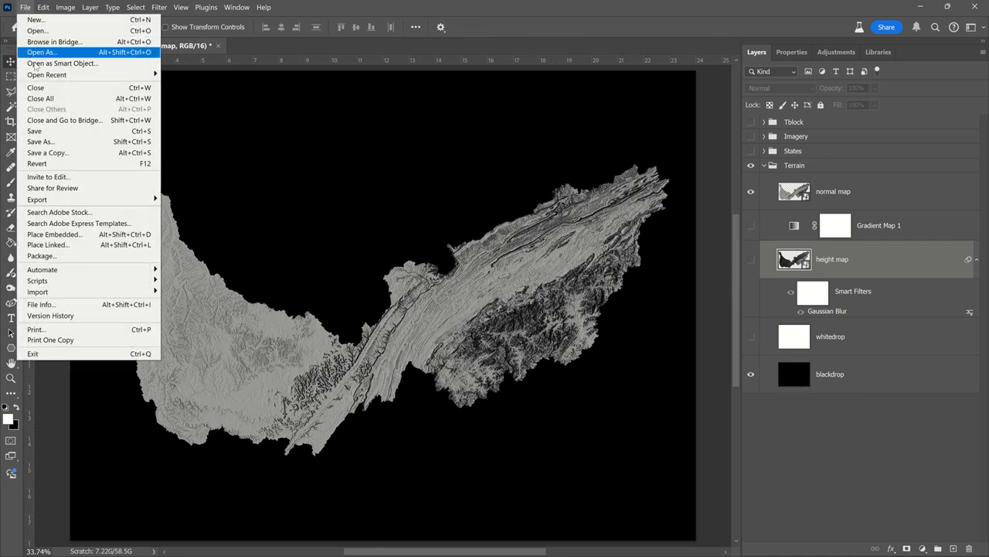
{"action": "left_click", "coordinate": [61, 153]}
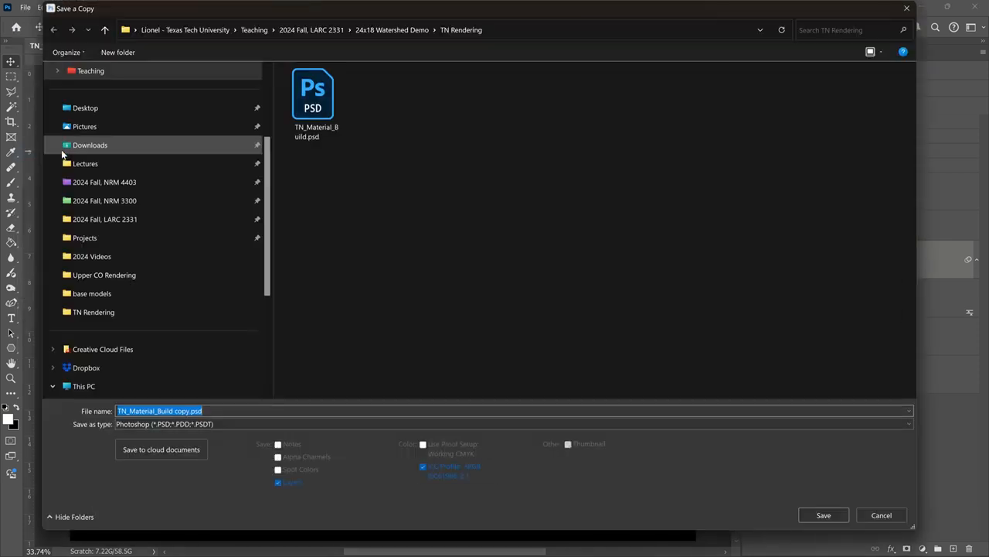
{"action": "left_click", "coordinate": [253, 420]}
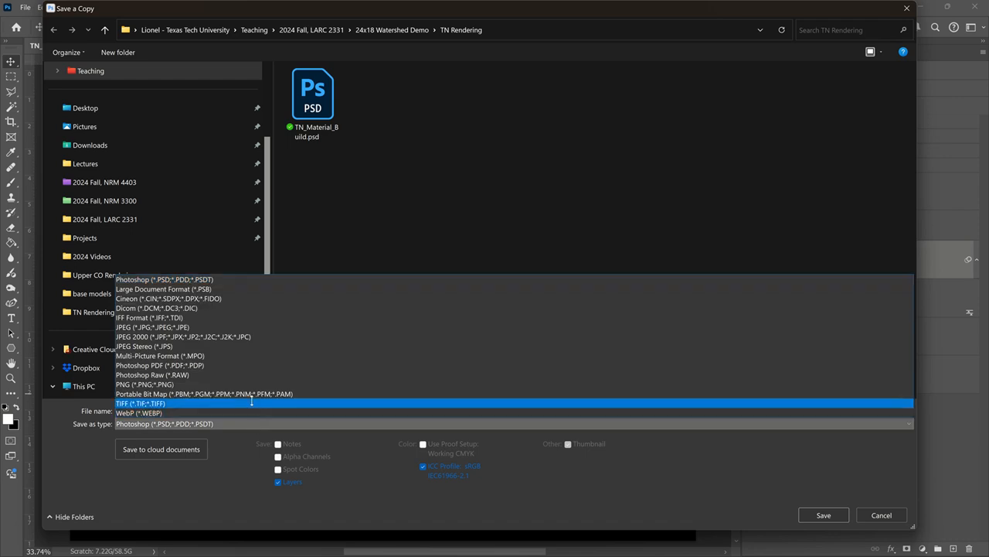
{"action": "left_click", "coordinate": [252, 401]}
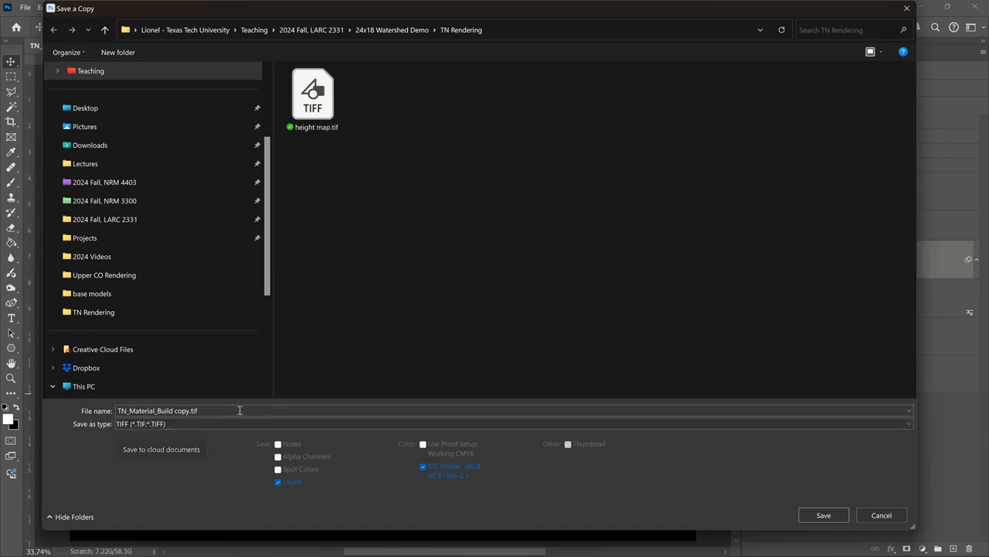
{"action": "left_click", "coordinate": [240, 409]}
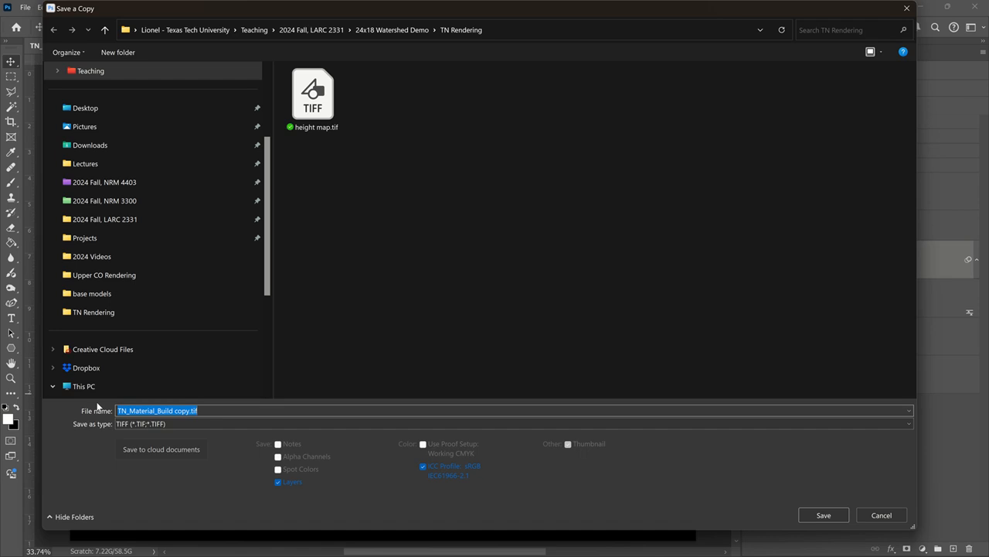
{"action": "type", "text": "na"}
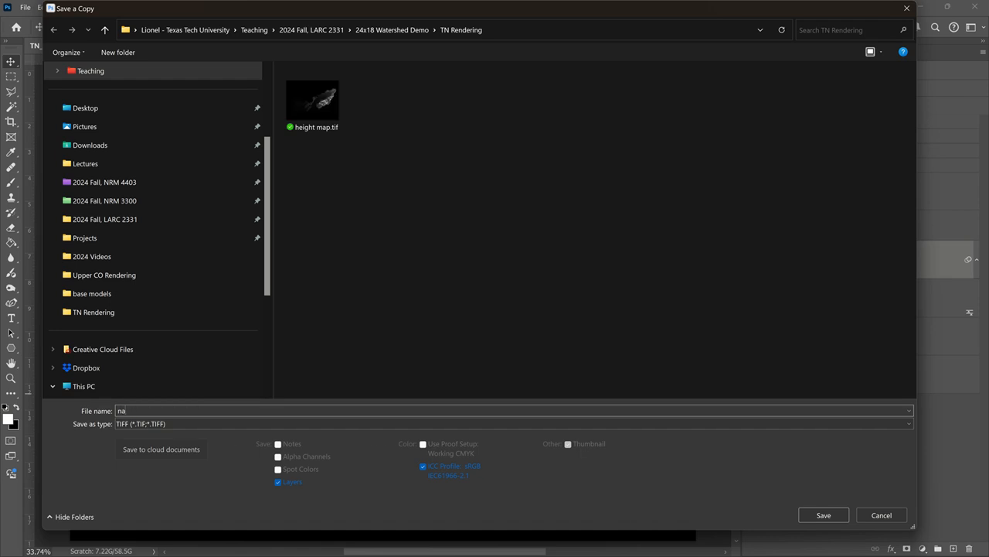
{"action": "key", "text": "BackSpace"}
{"action": "type", "text": "om"}
{"action": "key", "text": "BackSpace"}
{"action": "type", "text": "rmal map"}
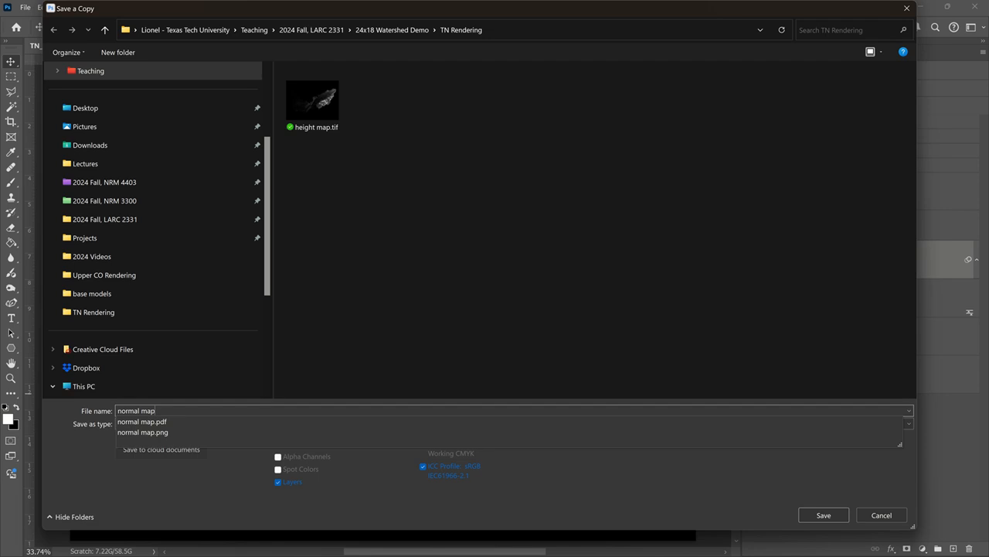
{"action": "left_click", "coordinate": [97, 406]}
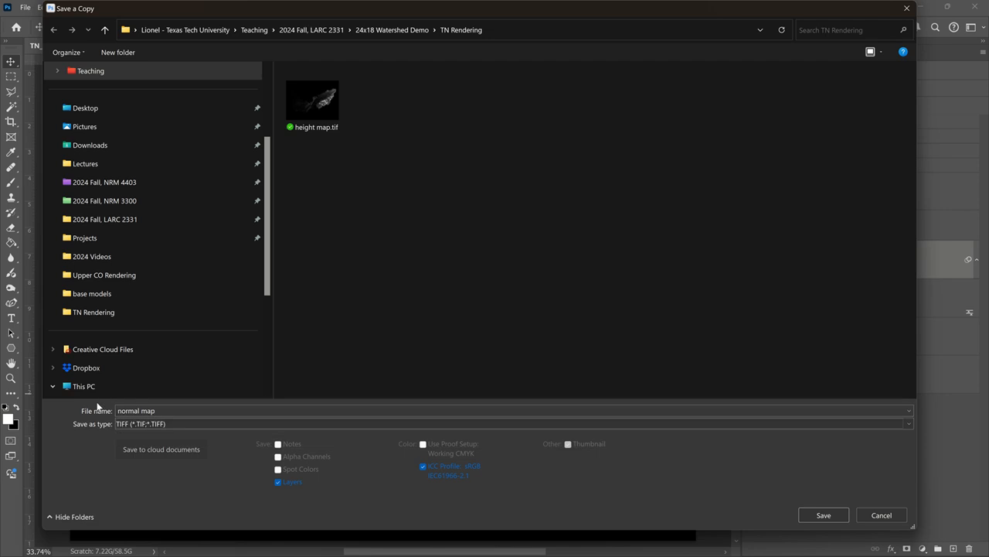
{"action": "key", "text": "Tab"}
{"action": "key", "text": "Tab"}
{"action": "key", "text": "Tab"}
{"action": "key", "text": "Tab"}
{"action": "key", "text": "Tab"}
{"action": "key", "text": "Tab"}
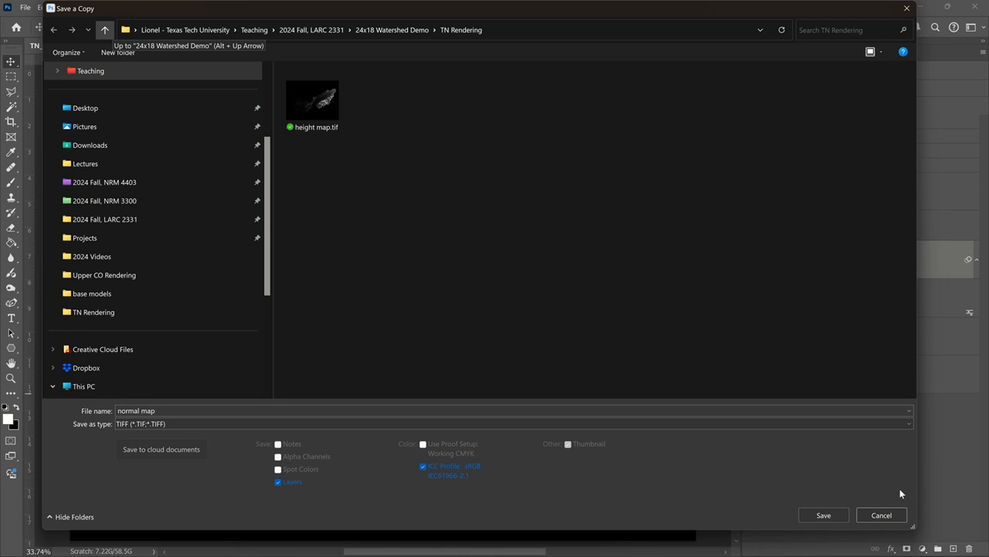
{"action": "left_click", "coordinate": [830, 520]}
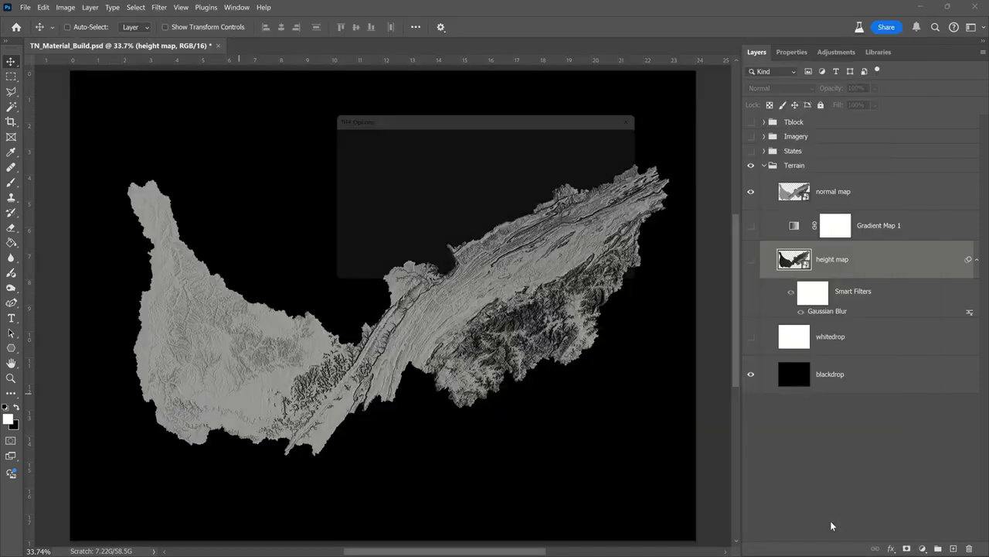
{"action": "left_click", "coordinate": [630, 141]}
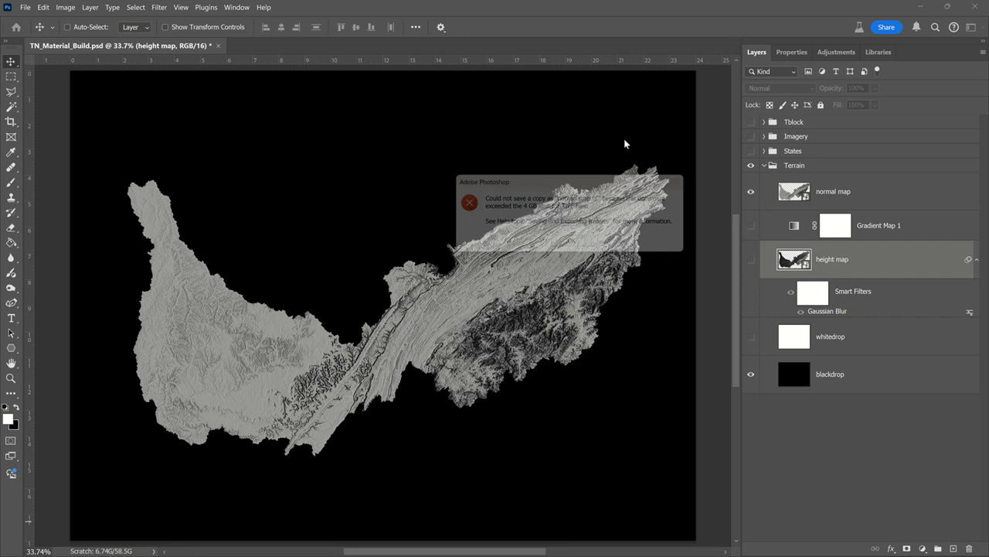
{"action": "left_click", "coordinate": [576, 246]}
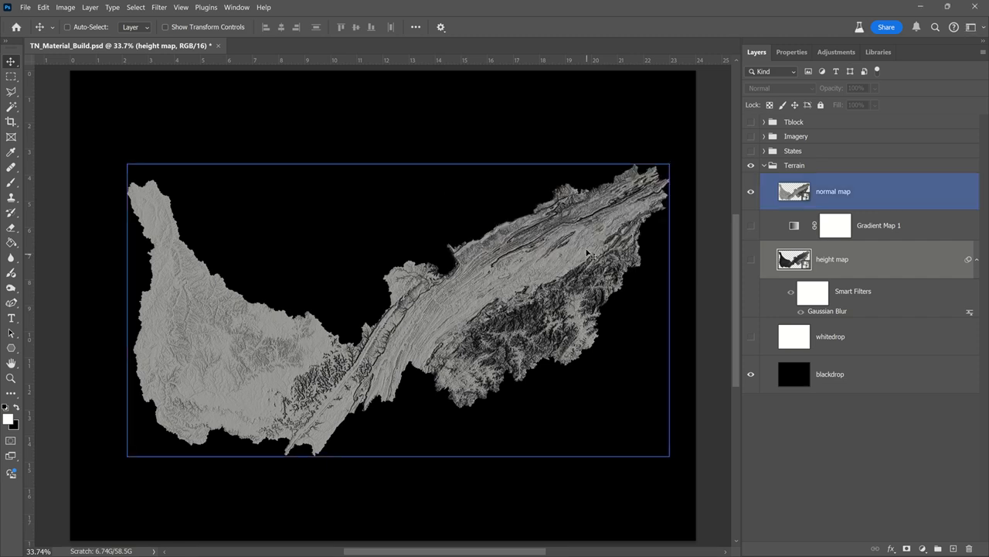
- Save a copy of the document without layers as a TIFF named "normal map" with LZW compression in the TN Rendering folder
{"action": "left_click", "coordinate": [24, 7]}
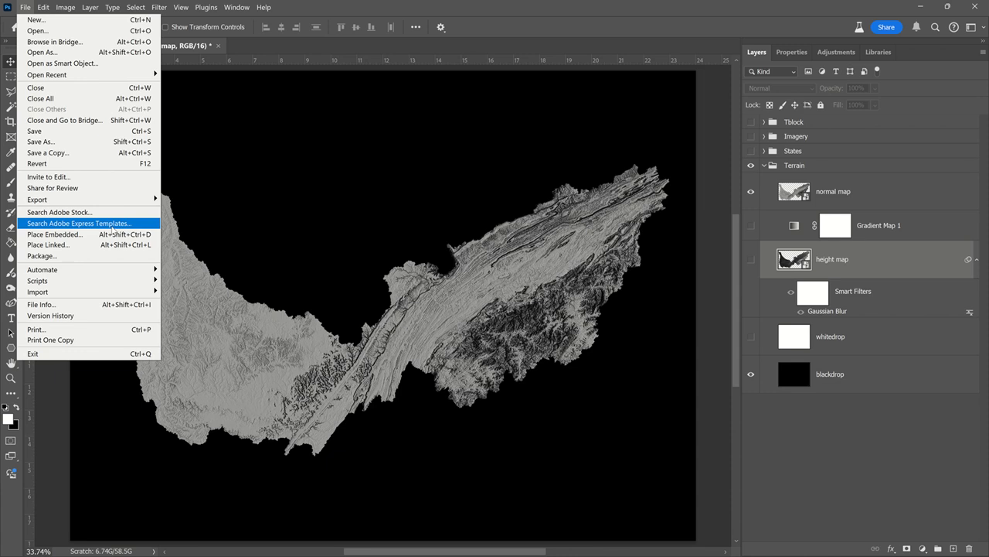
{"action": "left_click", "coordinate": [127, 152]}
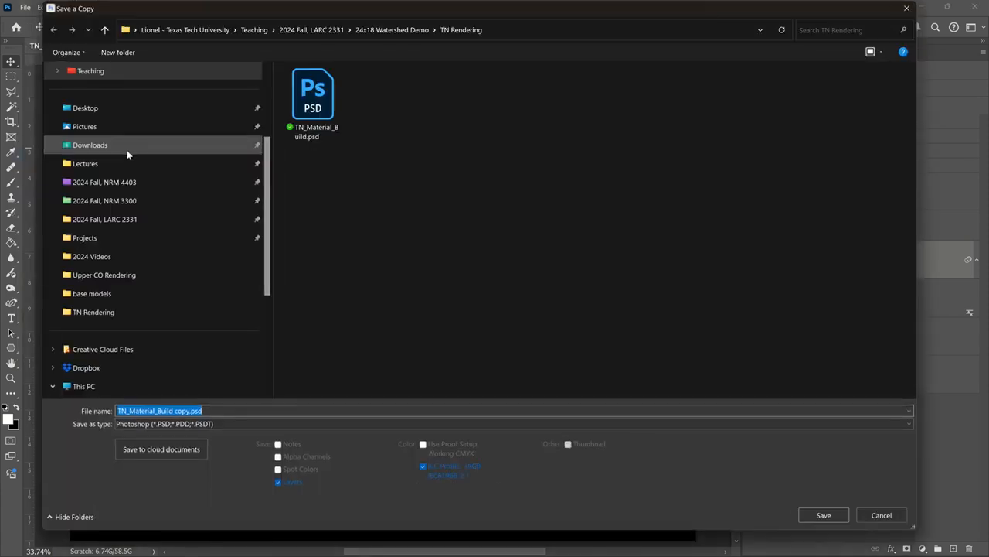
{"action": "left_click", "coordinate": [214, 422]}
{"action": "left_click", "coordinate": [206, 403]}
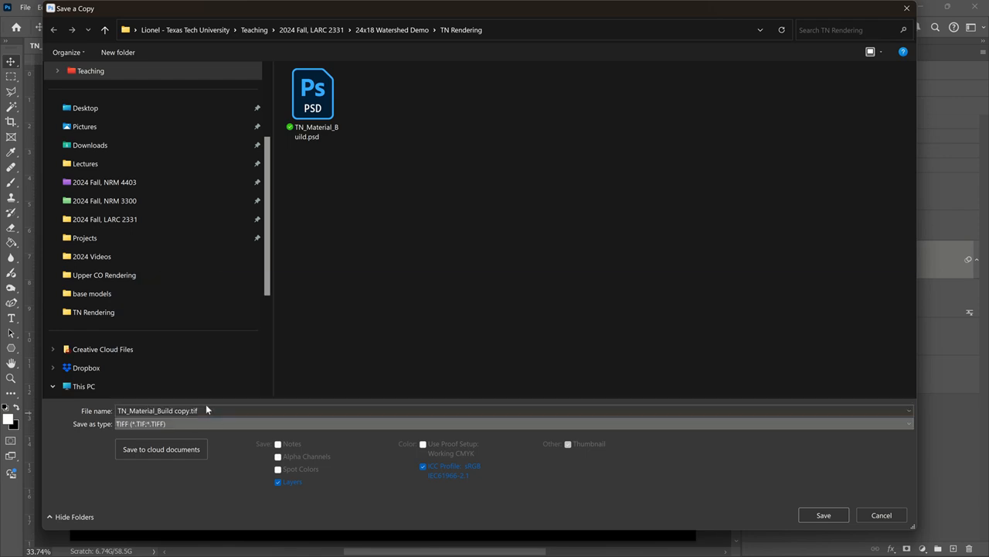
{"action": "left_click", "coordinate": [278, 483]}
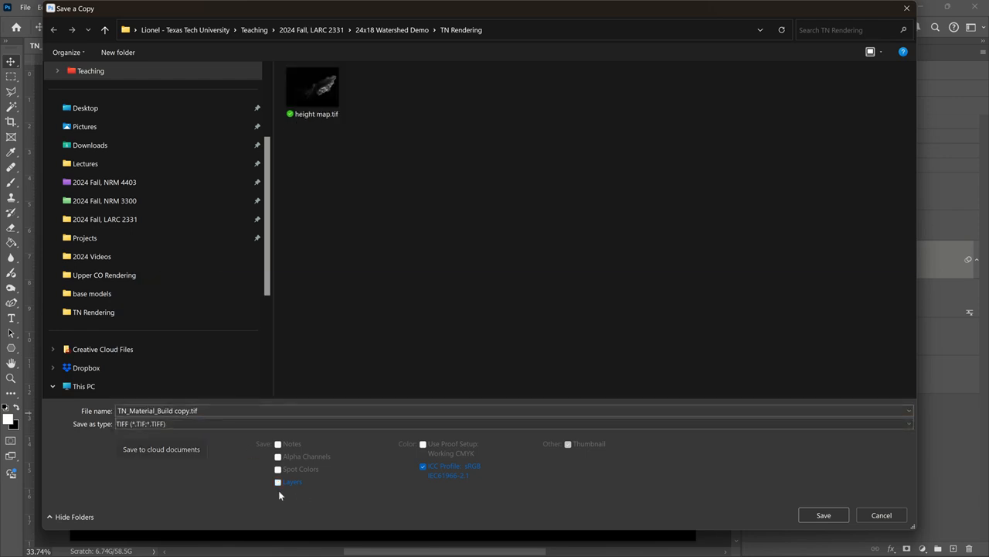
{"action": "left_click", "coordinate": [191, 412]}
{"action": "left_click", "coordinate": [191, 412]}
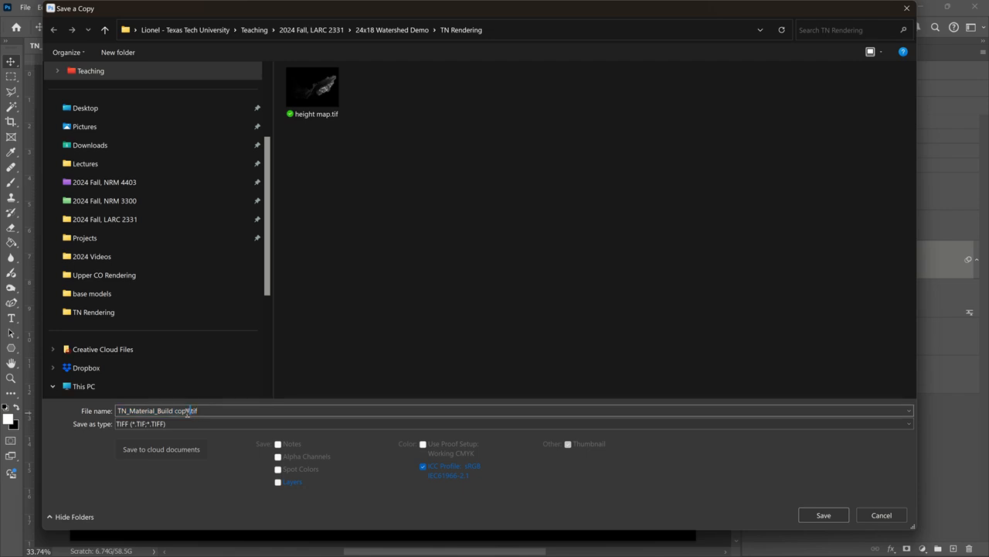
{"action": "left_click_drag", "start_coordinate": [188, 412], "coordinate": [92, 410]}
{"action": "type", "text": "normal map"}
{"action": "left_click", "coordinate": [832, 512]}
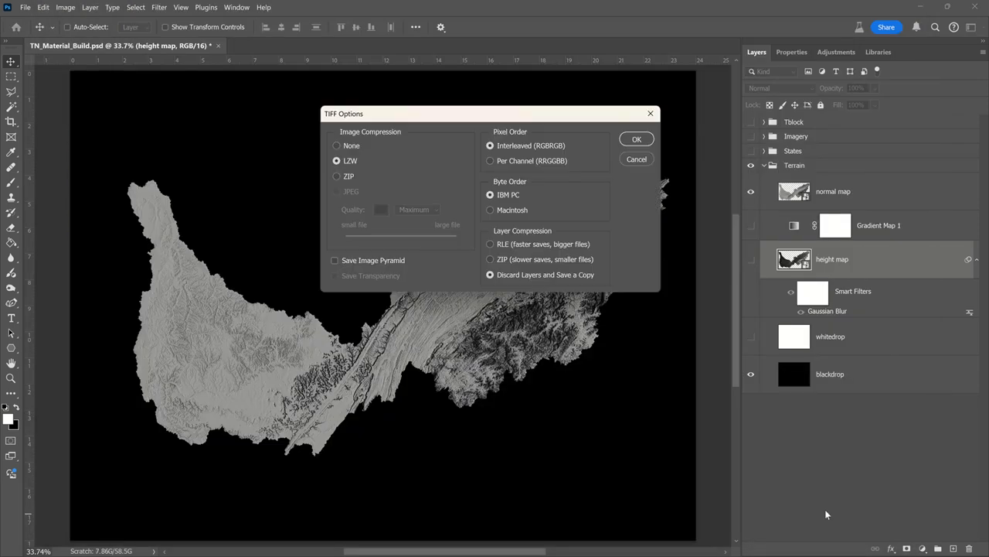
{"action": "left_click", "coordinate": [633, 140]}
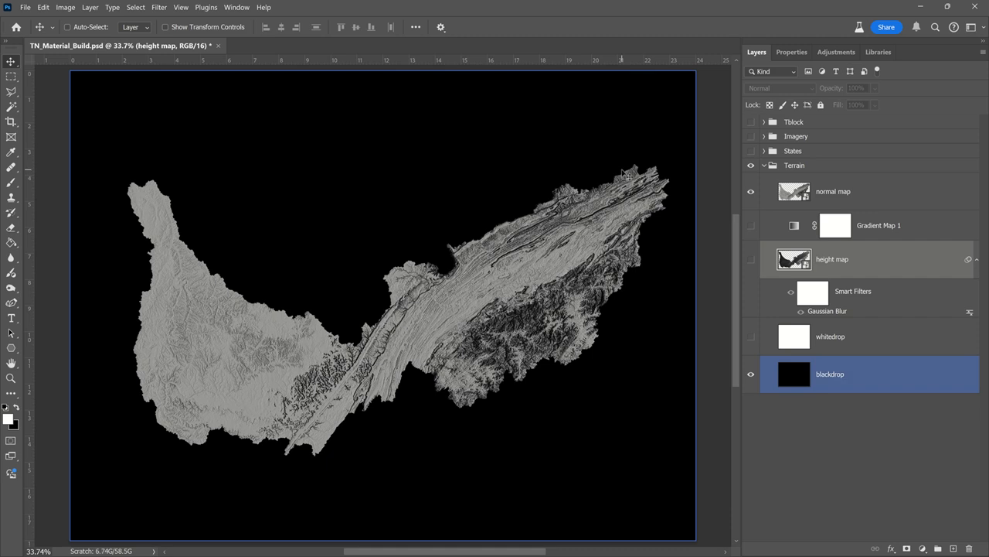
- Switch to the TN Map Rendering scene in Substance 3D Stager and select the 24x18MapModel_n3d model
{"action": "left_click", "coordinate": [925, 7]}
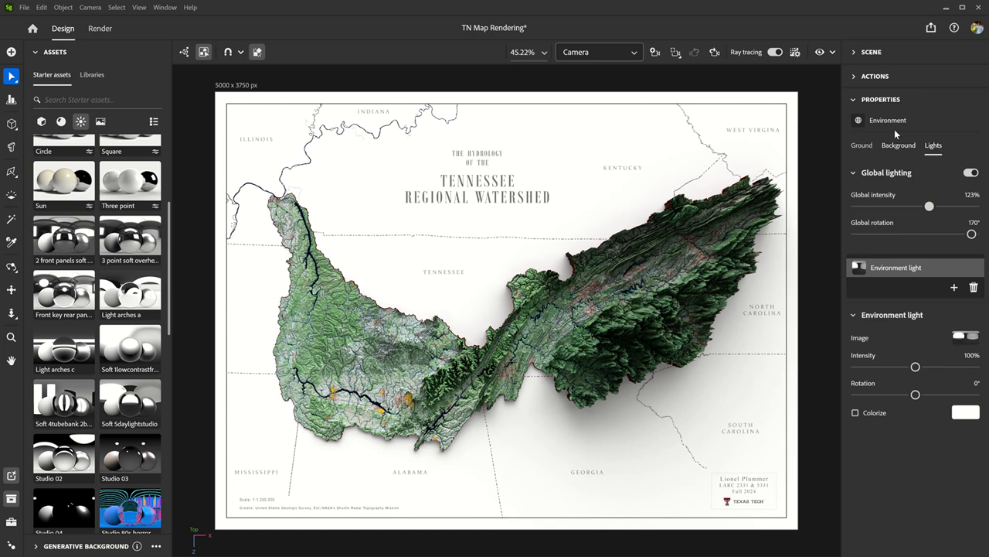
{"action": "left_click", "coordinate": [854, 53]}
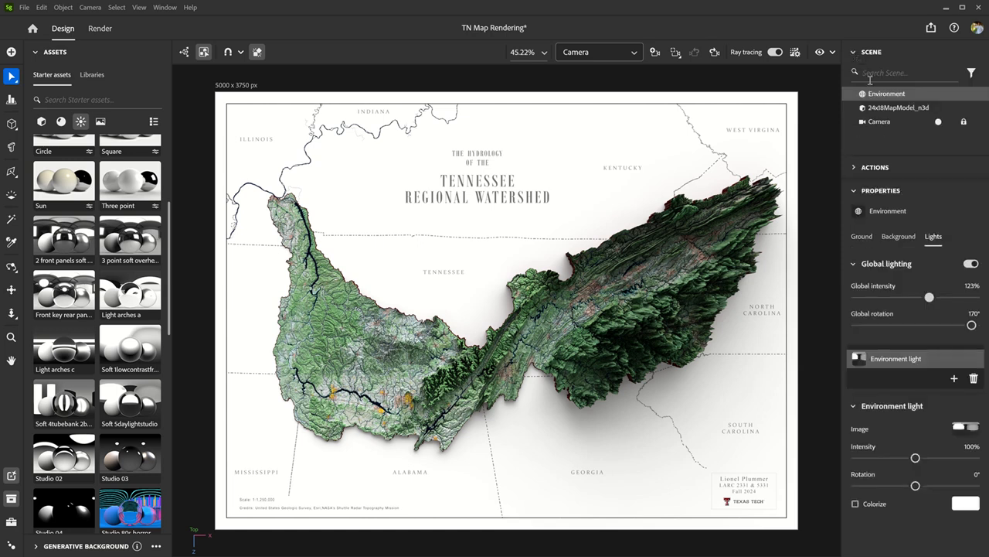
{"action": "left_click", "coordinate": [881, 109]}
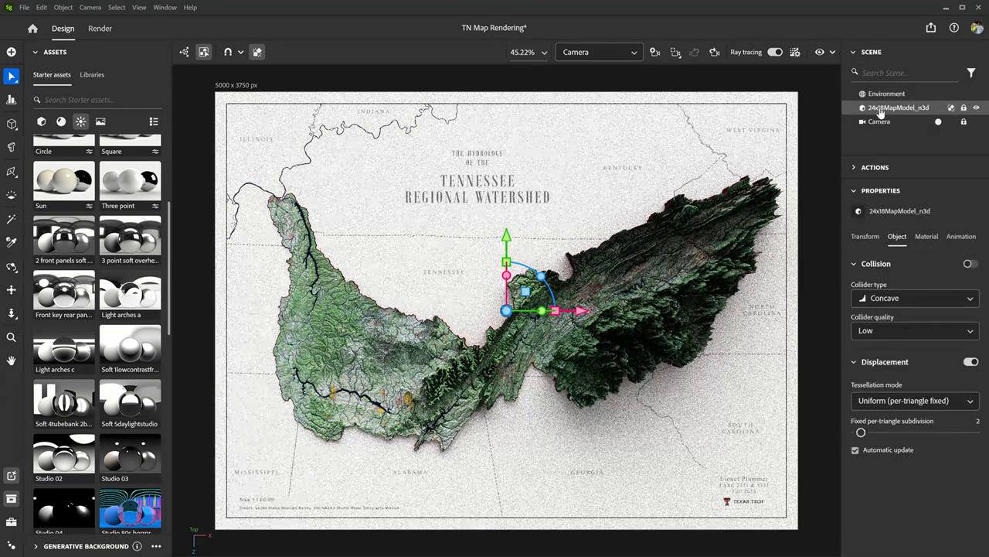
- Switch the scene to the viewport camera and turn off ray tracing to inspect the displaced mountain terrain obliquely
{"action": "left_click", "coordinate": [606, 51]}
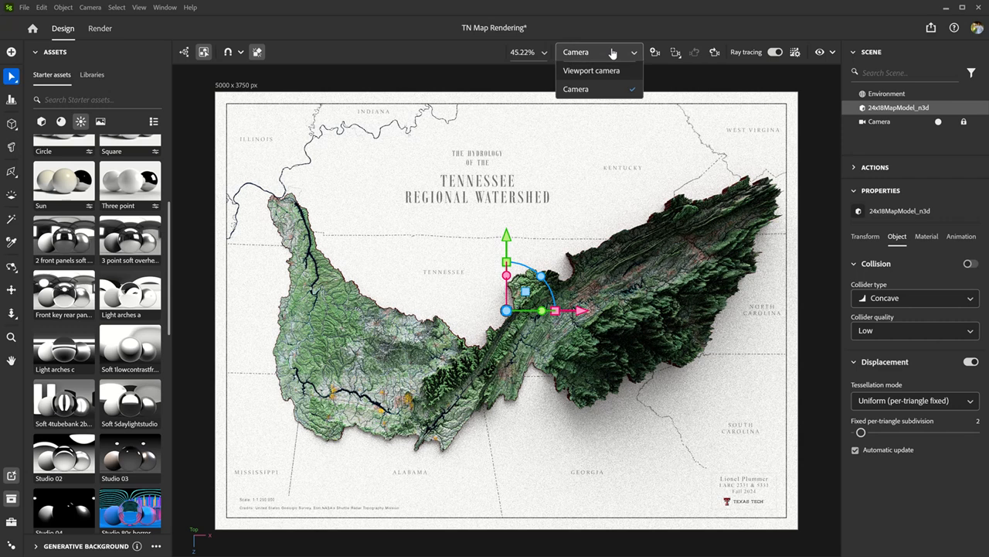
{"action": "left_click", "coordinate": [605, 70]}
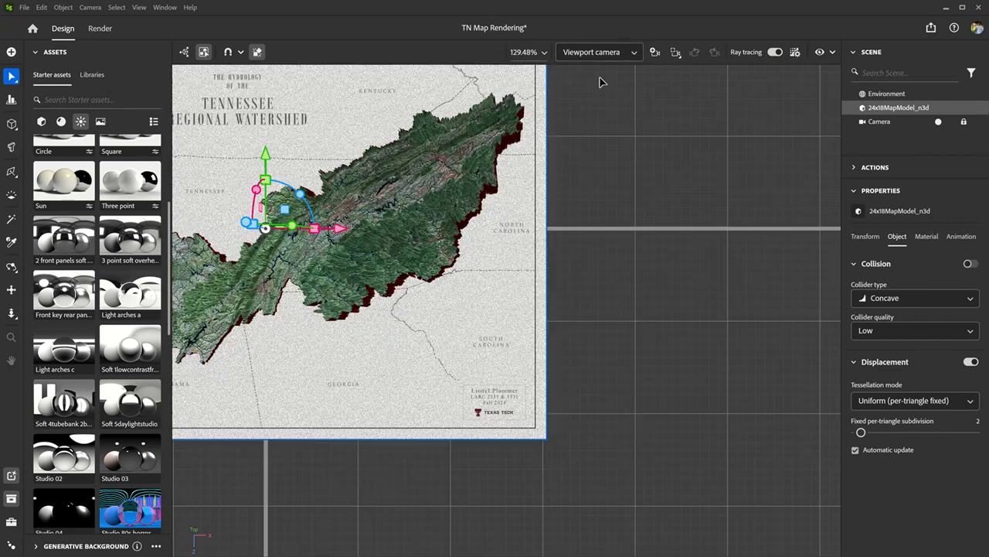
{"action": "scroll", "coordinate": [550, 249], "scroll_direction": "down", "scroll_amount": 2}
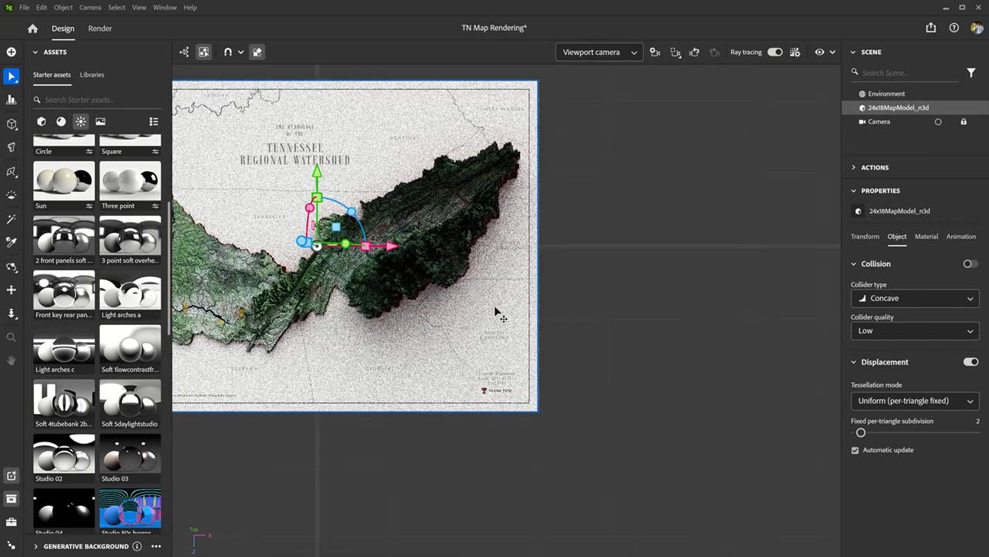
{"action": "left_click_drag", "start_coordinate": [360, 468], "coordinate": [450, 319], "text": "alt"}
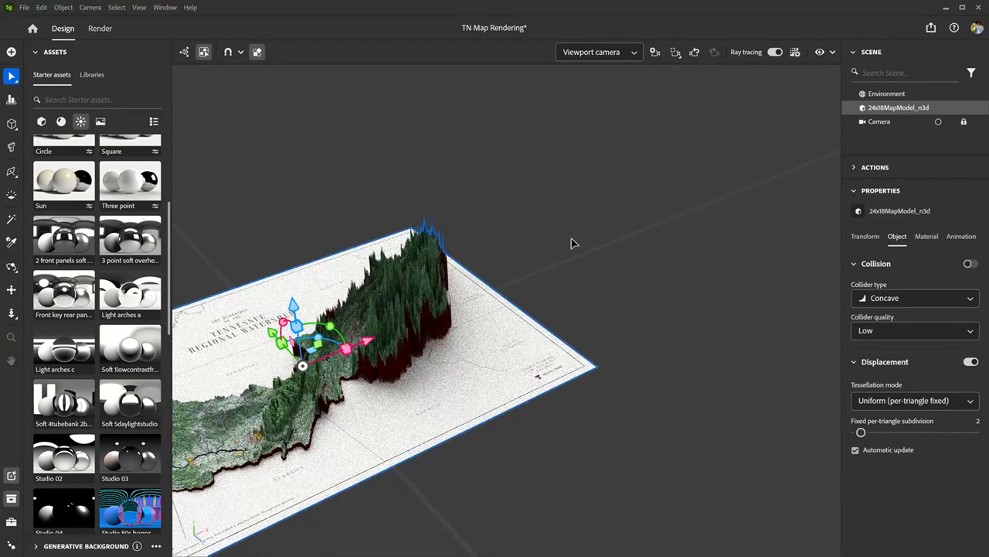
{"action": "left_click", "coordinate": [775, 52]}
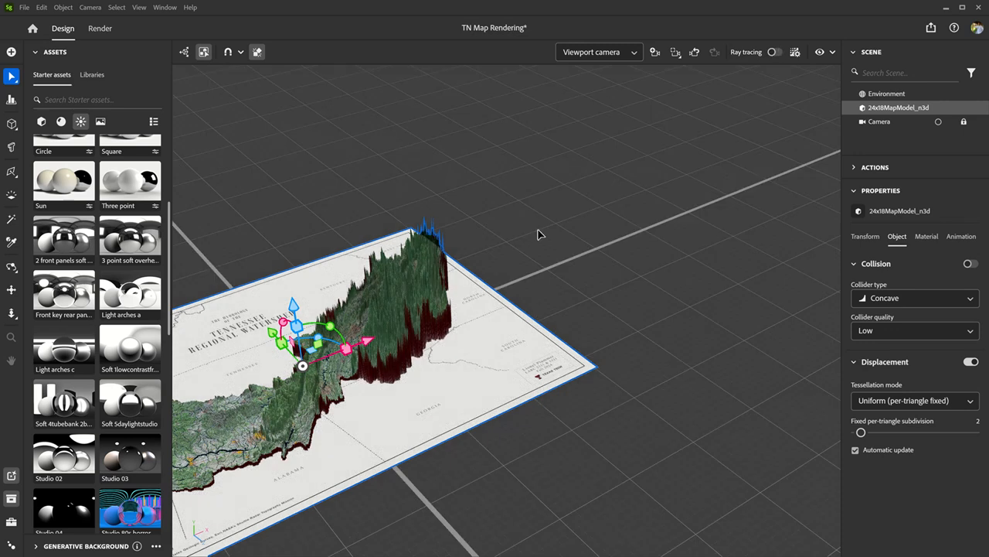
{"action": "scroll", "coordinate": [390, 346], "scroll_direction": "up", "scroll_amount": 4}
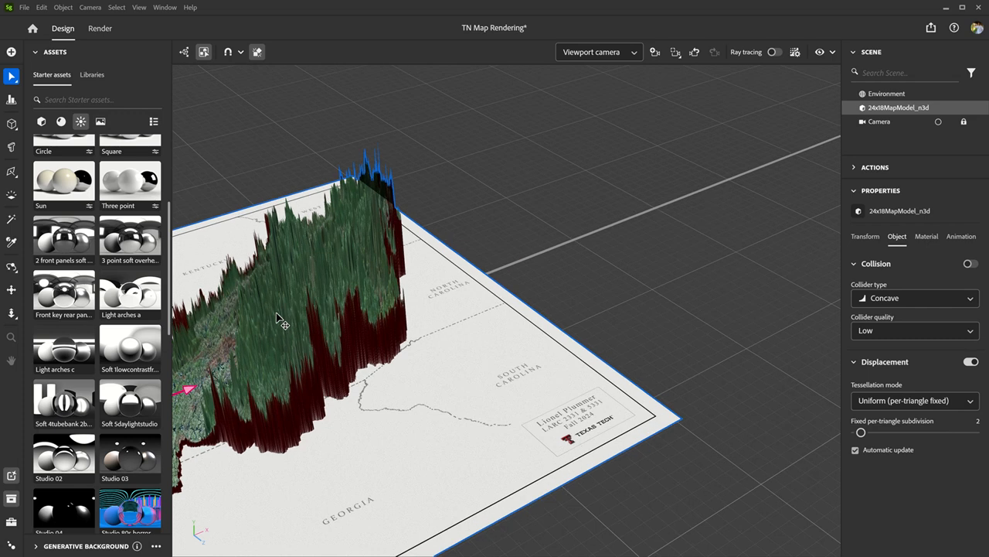
{"action": "scroll", "coordinate": [281, 321], "scroll_direction": "up", "scroll_amount": 1}
- Replace the model material's height texture with "height map.tif" from the TN Rendering folder and set the height scale to 0.58
{"action": "left_click", "coordinate": [925, 238]}
{"action": "scroll", "coordinate": [918, 378], "scroll_direction": "down", "scroll_amount": 5}
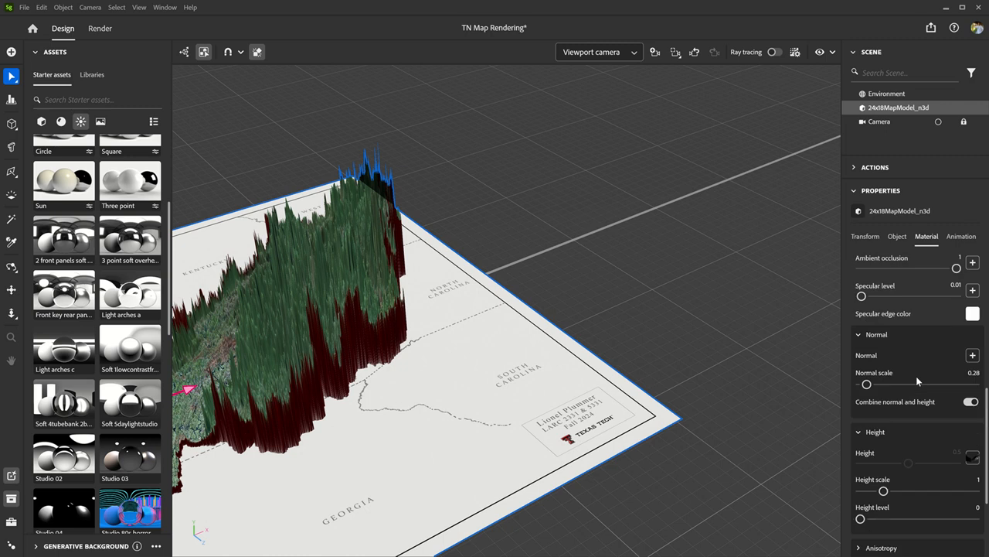
{"action": "scroll", "coordinate": [928, 394], "scroll_direction": "down", "scroll_amount": 3}
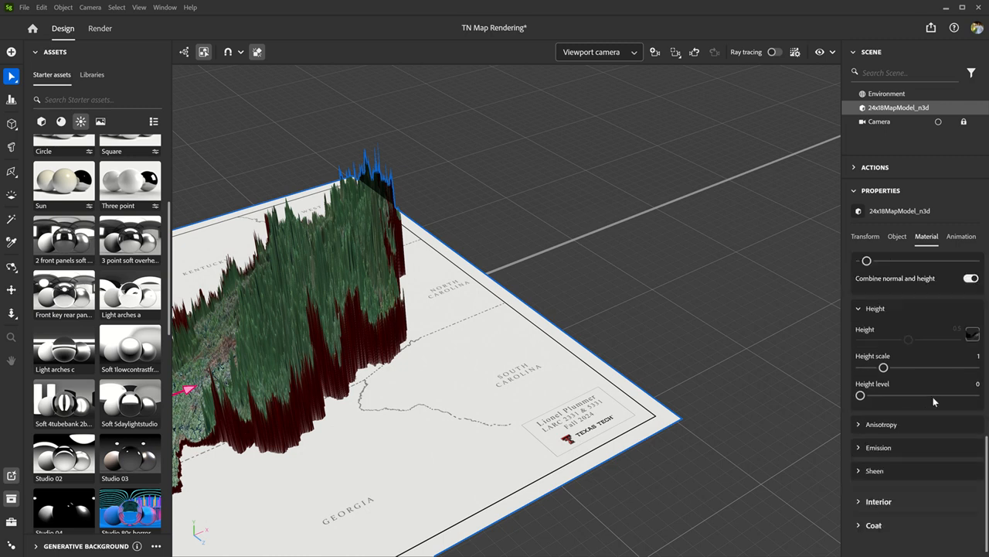
{"action": "left_click", "coordinate": [974, 327]}
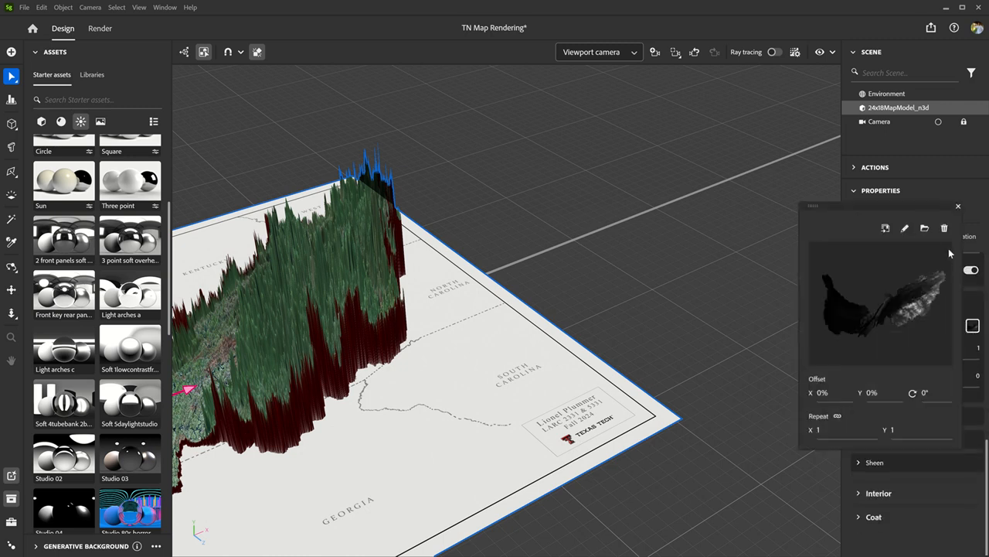
{"action": "left_click", "coordinate": [924, 228]}
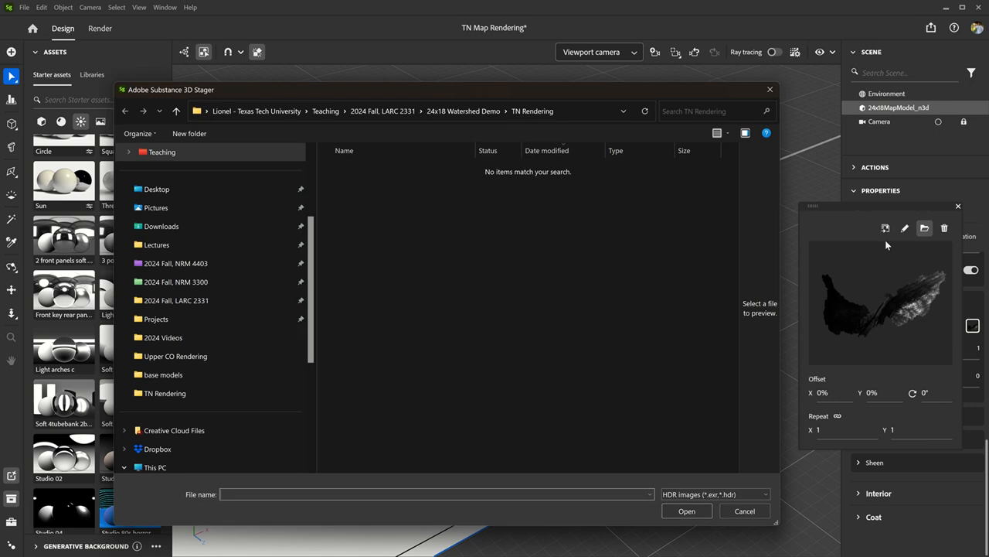
{"action": "left_click", "coordinate": [734, 494]}
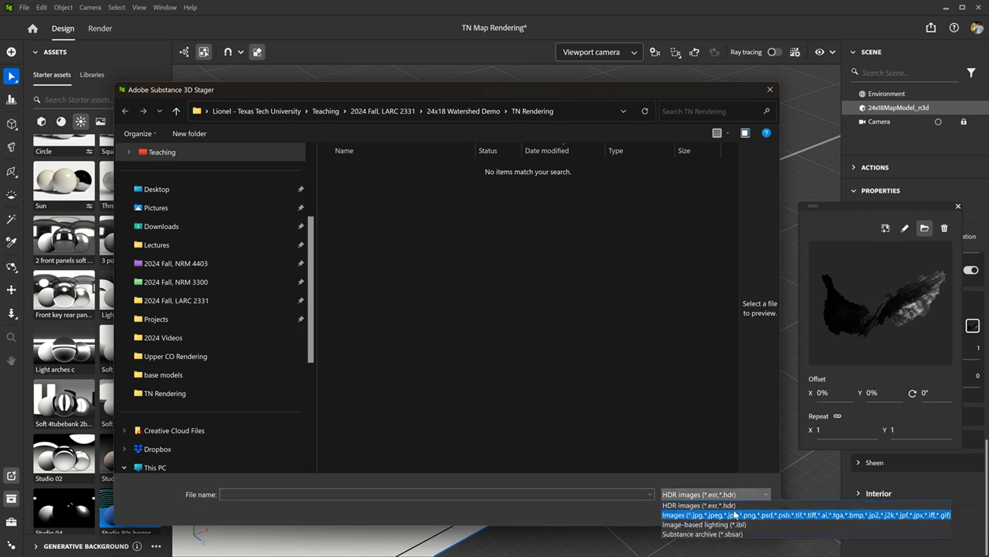
{"action": "left_click", "coordinate": [734, 514]}
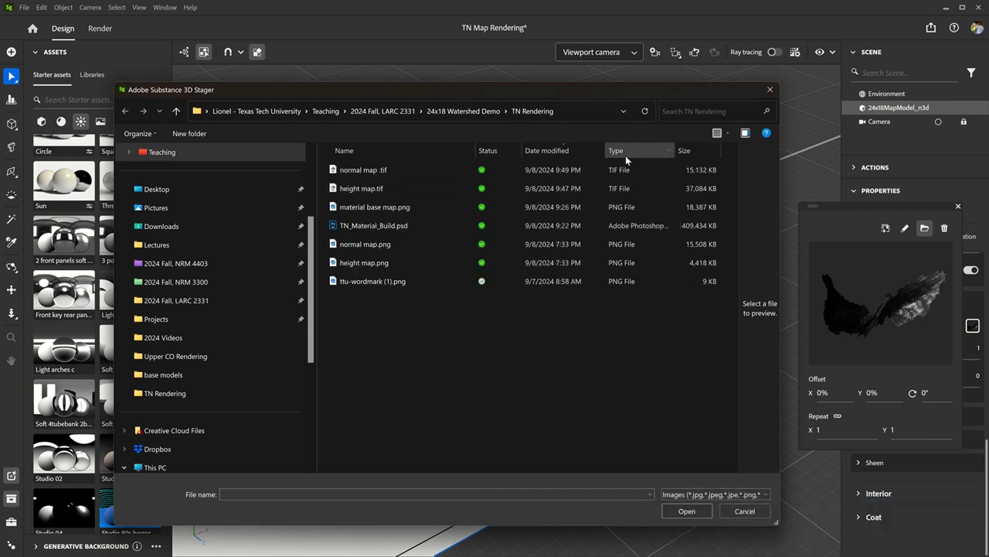
{"action": "left_click", "coordinate": [366, 190]}
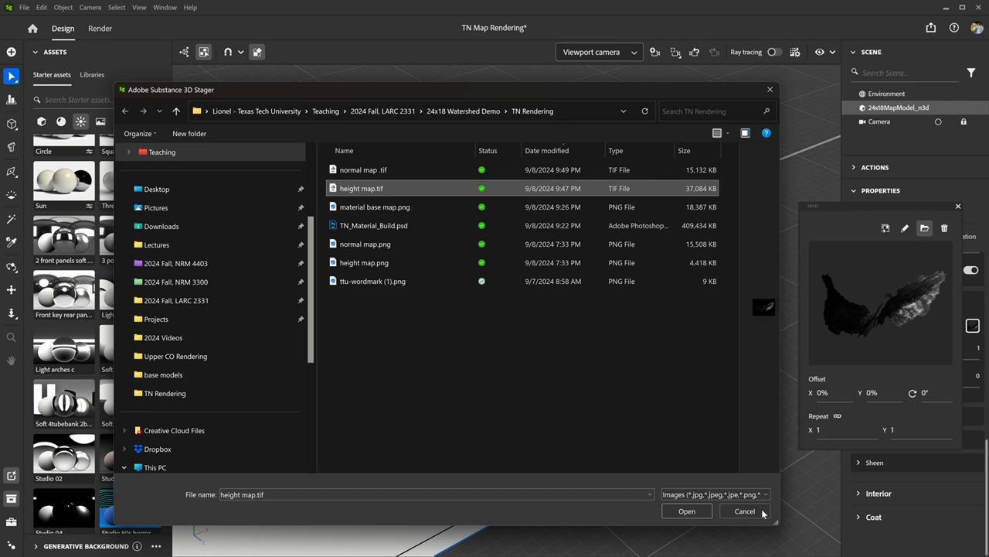
{"action": "left_click", "coordinate": [694, 511]}
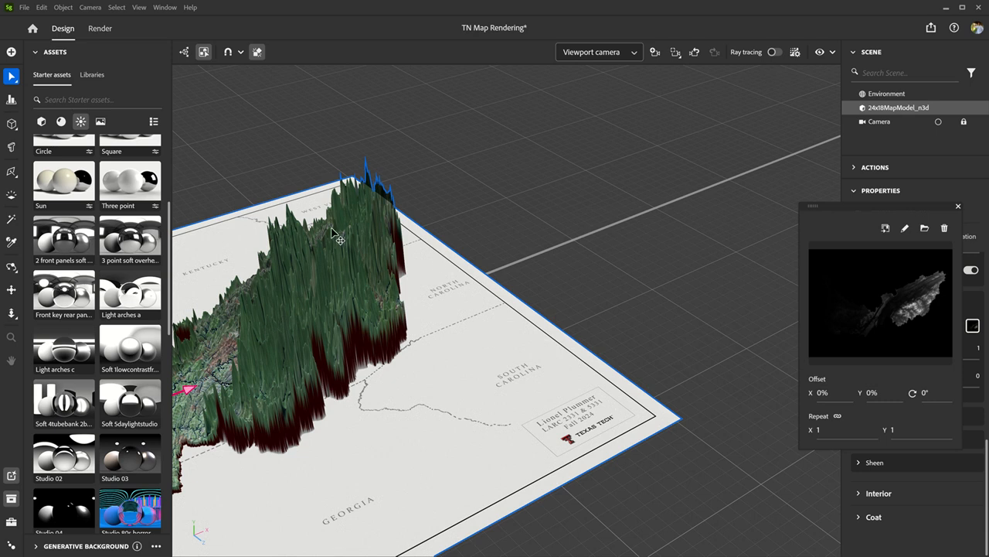
{"action": "left_click", "coordinate": [958, 209]}
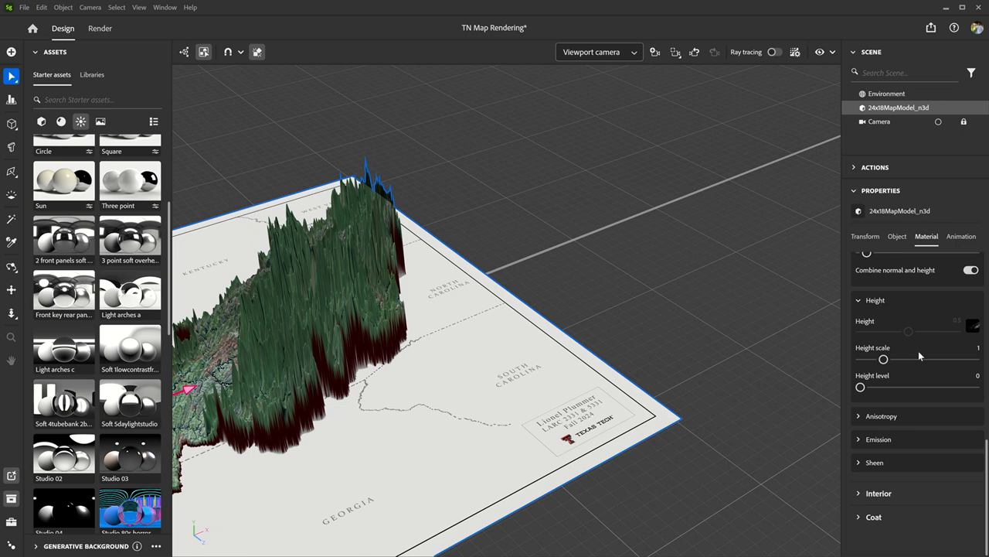
{"action": "left_click_drag", "start_coordinate": [883, 360], "coordinate": [874, 360]}
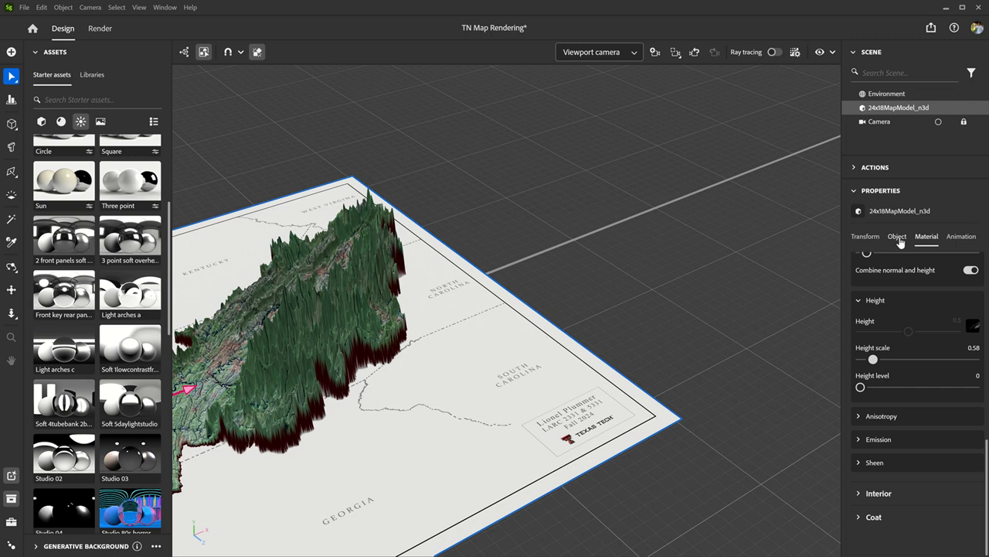
- Load "normal map .tif" from the TN Rendering folder as the model material's normal texture
{"action": "scroll", "coordinate": [964, 332], "scroll_direction": "up", "scroll_amount": 3}
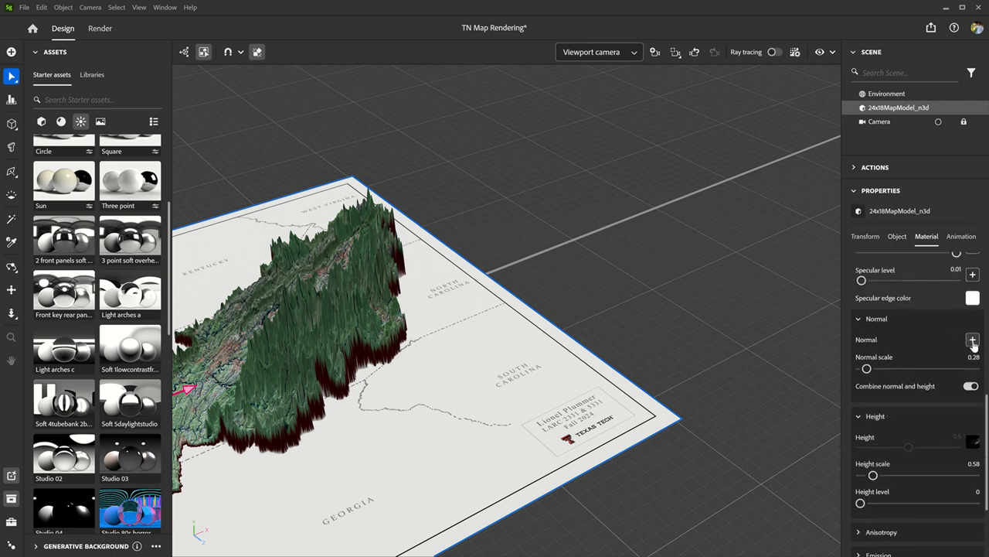
{"action": "left_click", "coordinate": [974, 340]}
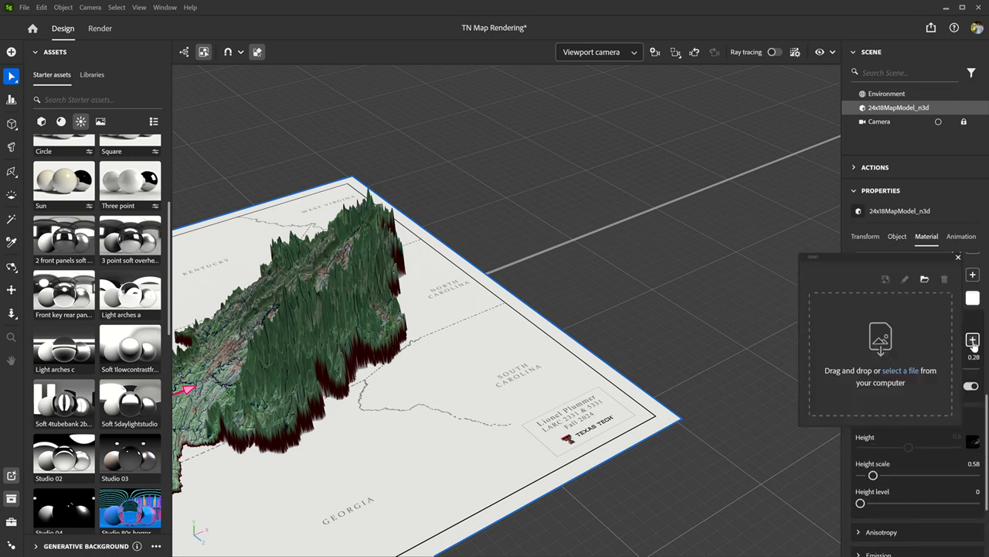
{"action": "left_click", "coordinate": [926, 279]}
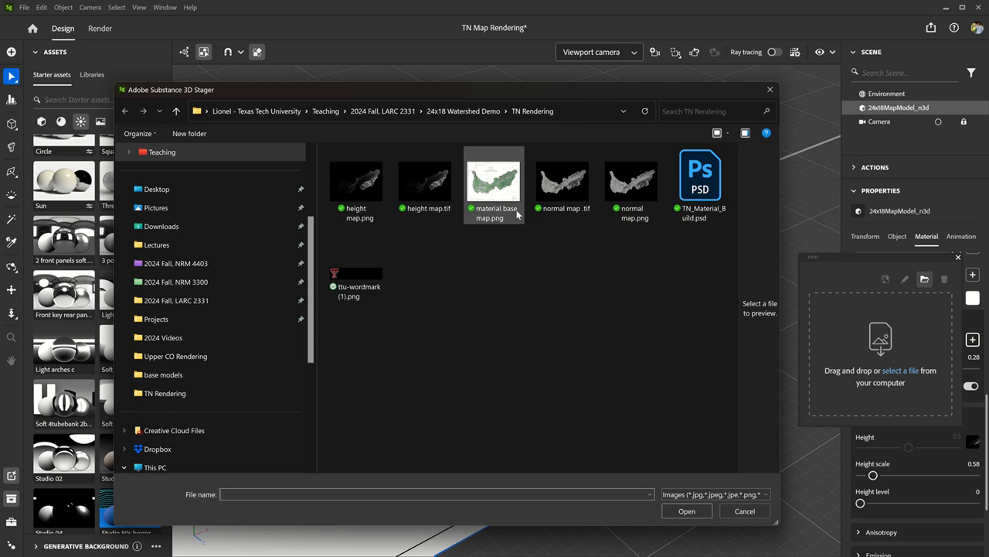
{"action": "left_click", "coordinate": [563, 181]}
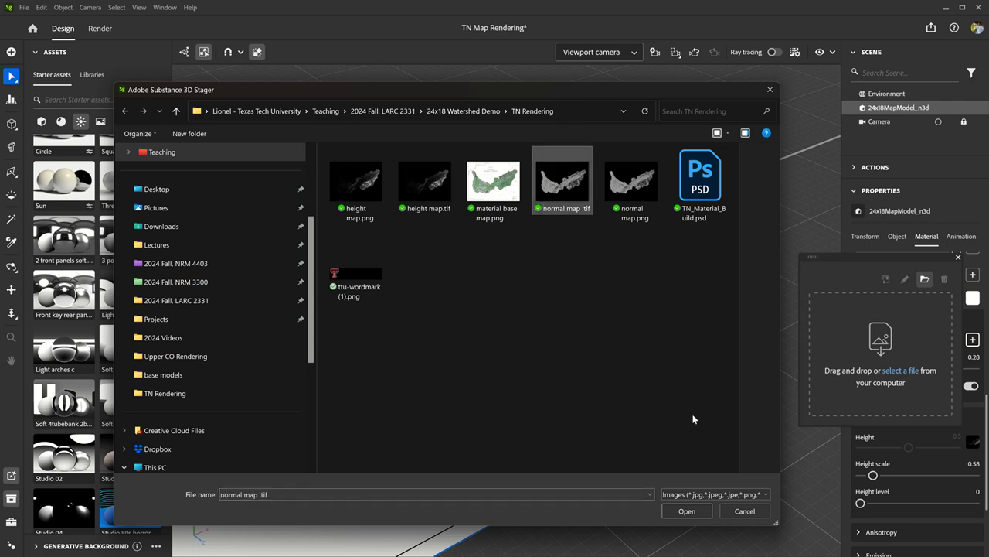
{"action": "left_click", "coordinate": [690, 509]}
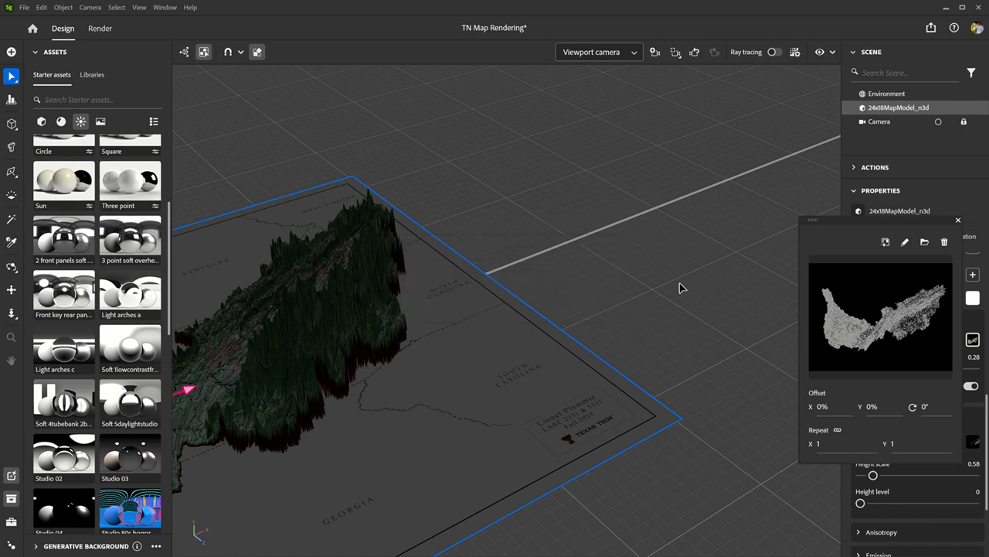
{"action": "scroll", "coordinate": [681, 287], "scroll_direction": "down", "scroll_amount": 6}
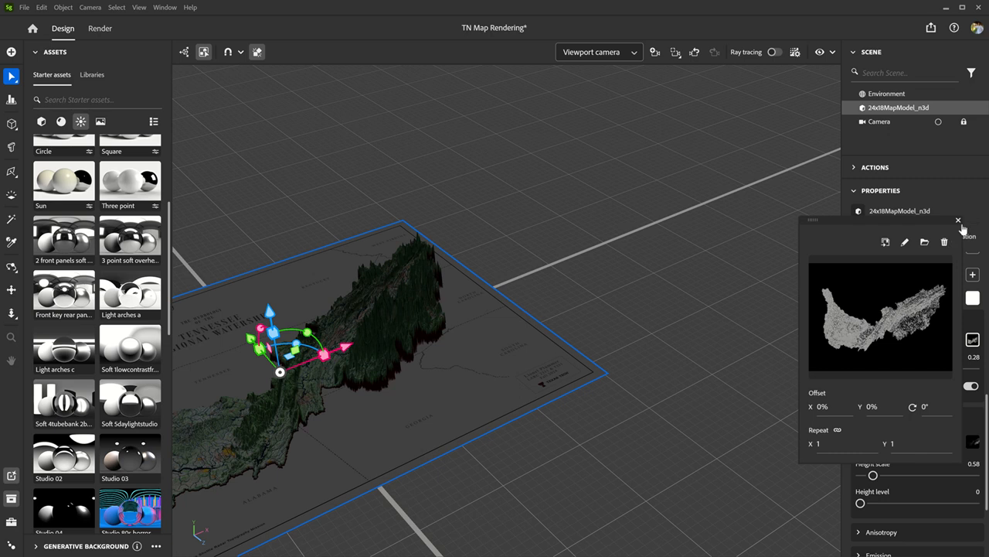
{"action": "left_click", "coordinate": [960, 222]}
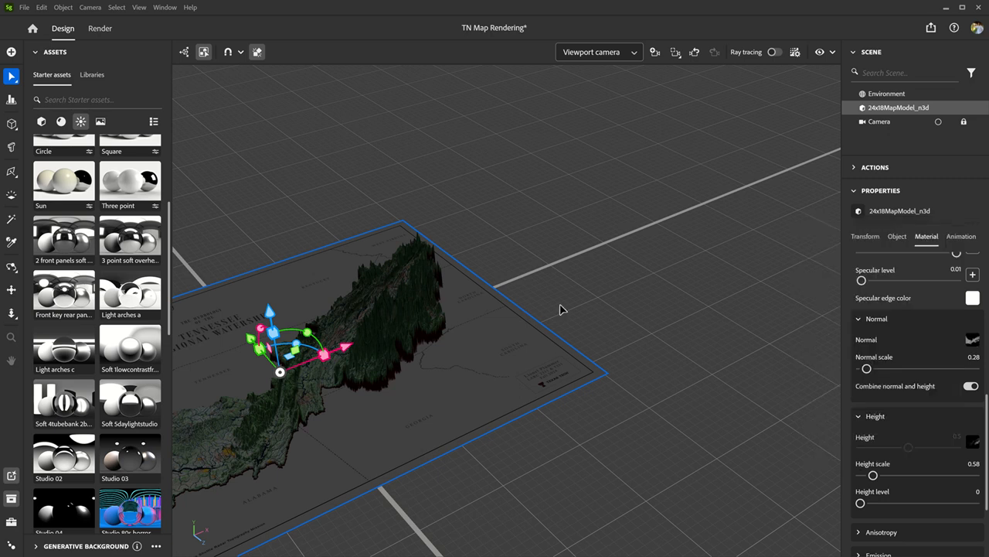
- Set the material's normal scale to 0.61 while checking the effect on the mountain terrain up close
{"action": "scroll", "coordinate": [374, 328], "scroll_direction": "up", "scroll_amount": 4}
{"action": "scroll", "coordinate": [239, 313], "scroll_direction": "up", "scroll_amount": 2}
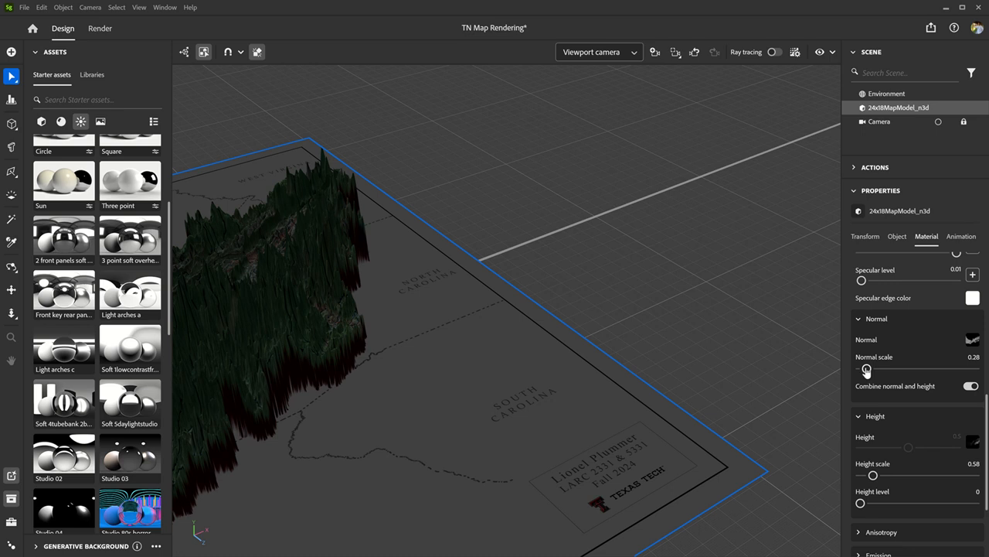
{"action": "left_click_drag", "start_coordinate": [867, 369], "coordinate": [882, 369]}
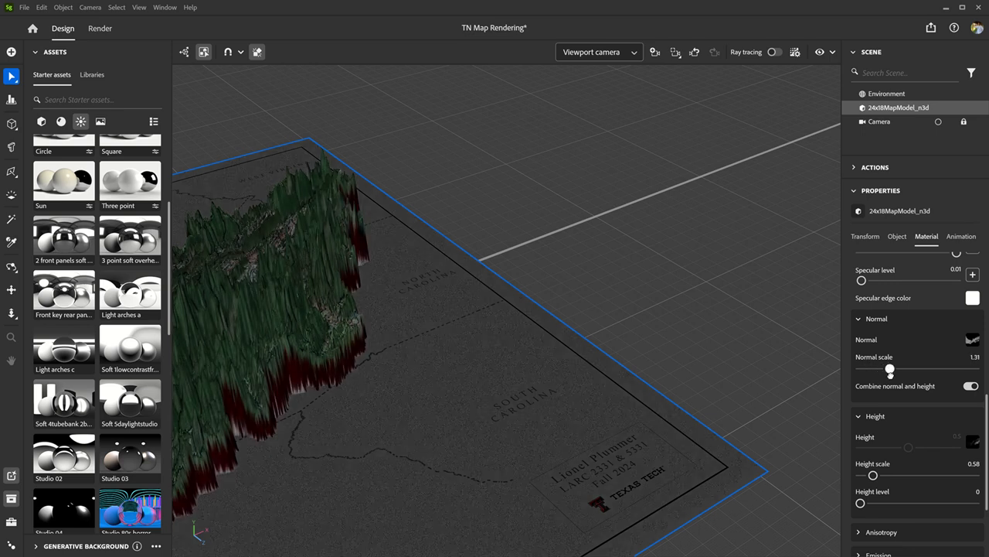
{"action": "left_click_drag", "start_coordinate": [879, 370], "coordinate": [875, 369]}
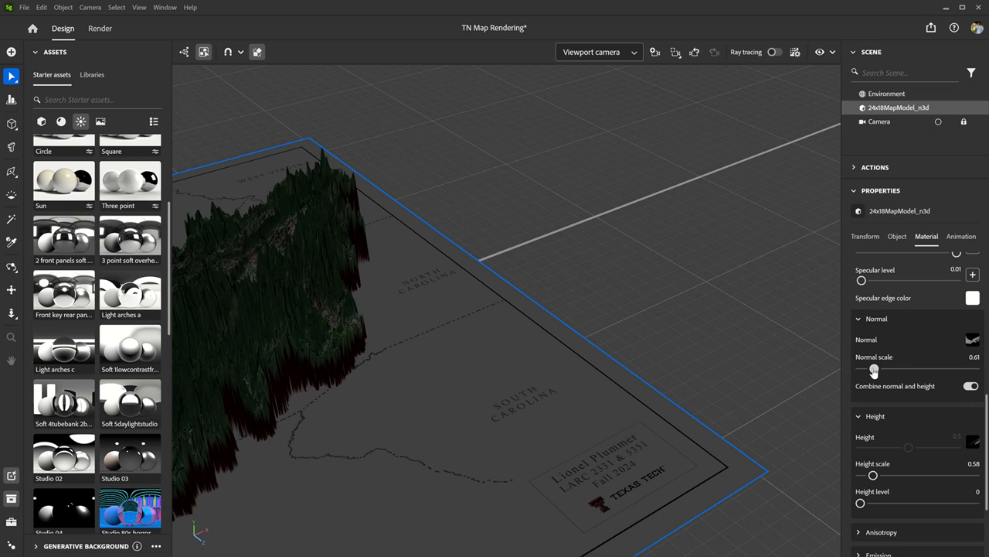
- Examine the displaced terrain and its shading from several angles, including a low view across the map
{"action": "scroll", "coordinate": [782, 325], "scroll_direction": "down", "scroll_amount": 5}
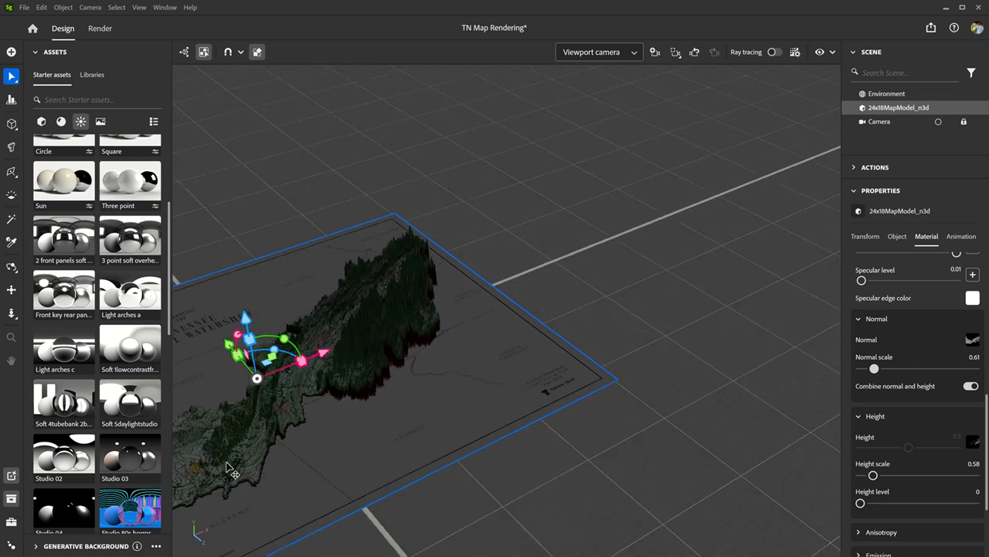
{"action": "left_click_drag", "start_coordinate": [634, 306], "coordinate": [667, 269], "text": "alt"}
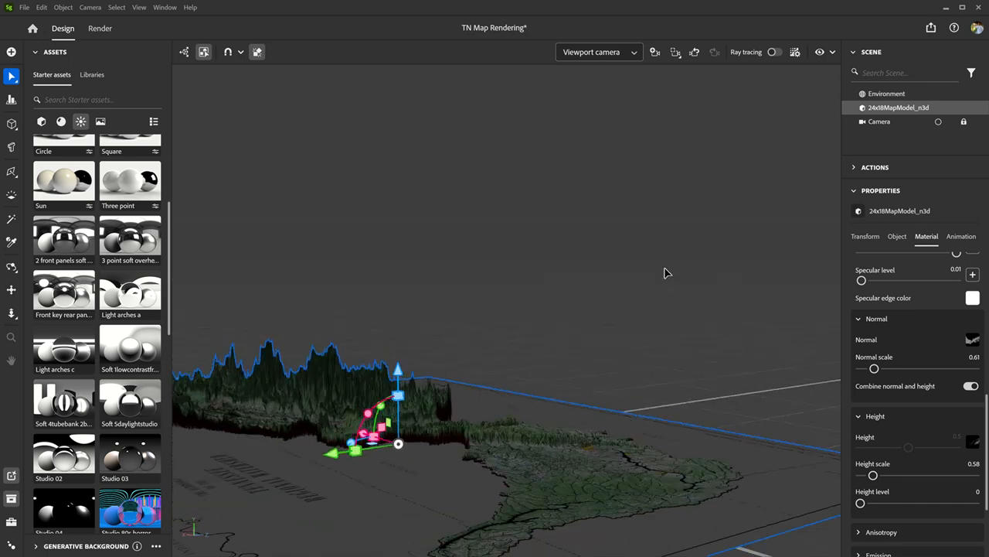
{"action": "scroll", "coordinate": [665, 274], "scroll_direction": "down", "scroll_amount": 5}
{"action": "left_click_drag", "start_coordinate": [497, 375], "coordinate": [542, 497], "text": "alt"}
{"action": "scroll", "coordinate": [538, 492], "scroll_direction": "up", "scroll_amount": 5}
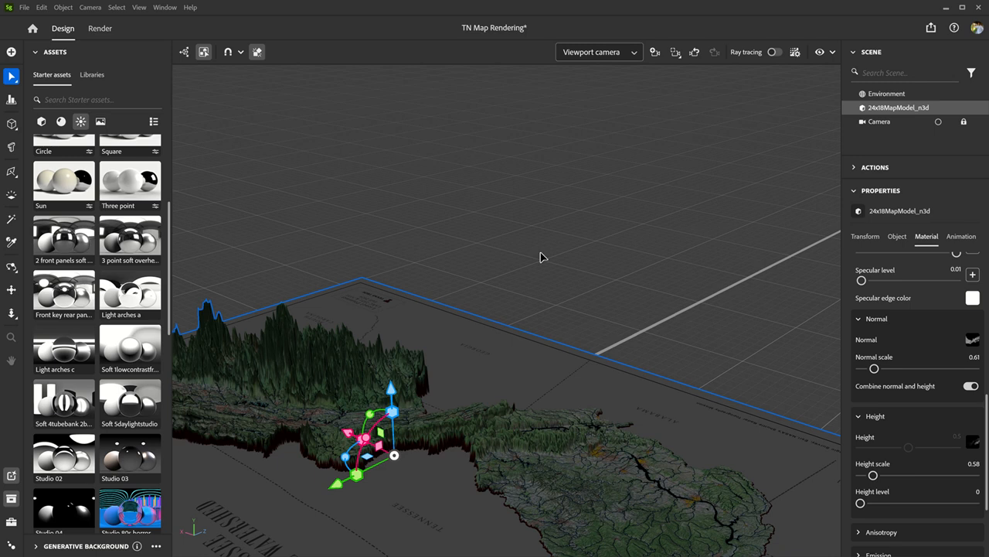
{"action": "scroll", "coordinate": [541, 254], "scroll_direction": "down", "scroll_amount": 6}
{"action": "scroll", "coordinate": [529, 482], "scroll_direction": "up", "scroll_amount": 3}
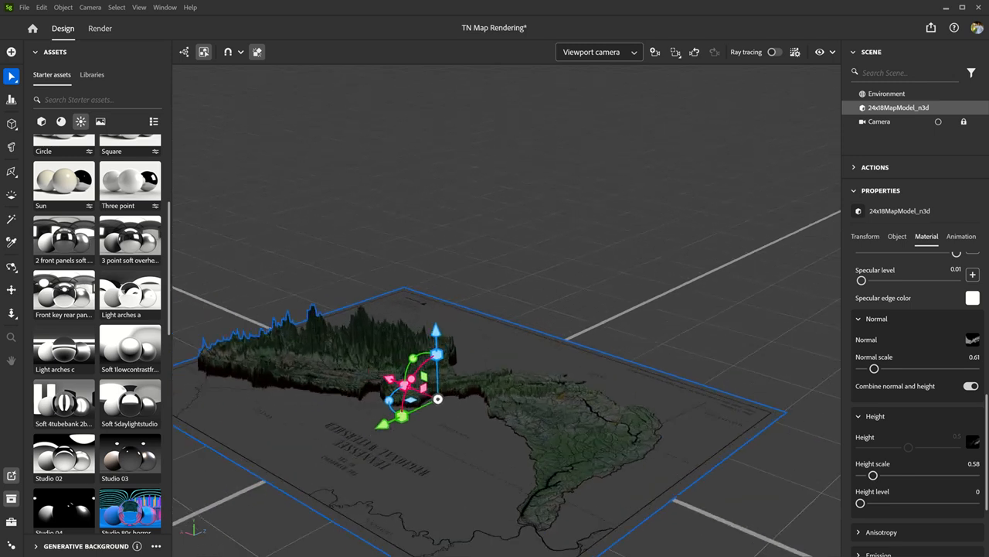
{"action": "scroll", "coordinate": [564, 537], "scroll_direction": "up", "scroll_amount": 2}
{"action": "scroll", "coordinate": [572, 330], "scroll_direction": "down", "scroll_amount": 3}
{"action": "scroll", "coordinate": [572, 331], "scroll_direction": "down", "scroll_amount": 3}
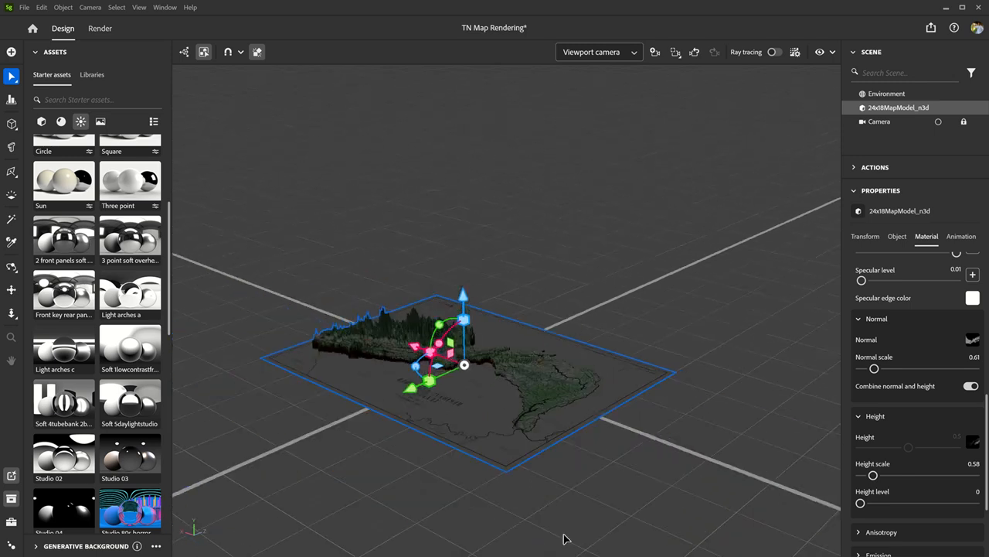
{"action": "left_click_drag", "start_coordinate": [562, 510], "coordinate": [569, 470], "text": "alt"}
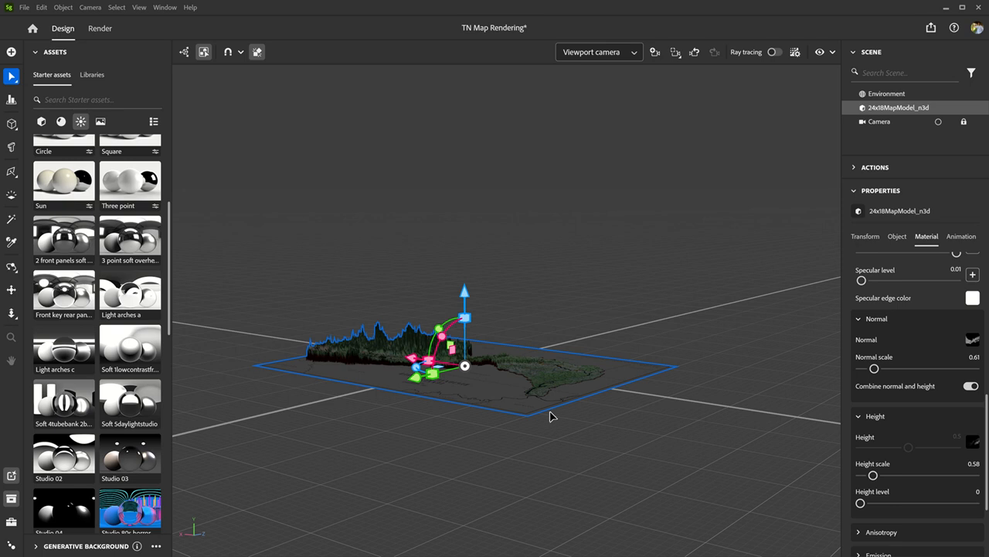
{"action": "scroll", "coordinate": [553, 419], "scroll_direction": "up", "scroll_amount": 3}
{"action": "left_click_drag", "start_coordinate": [660, 520], "coordinate": [661, 511], "text": "alt"}
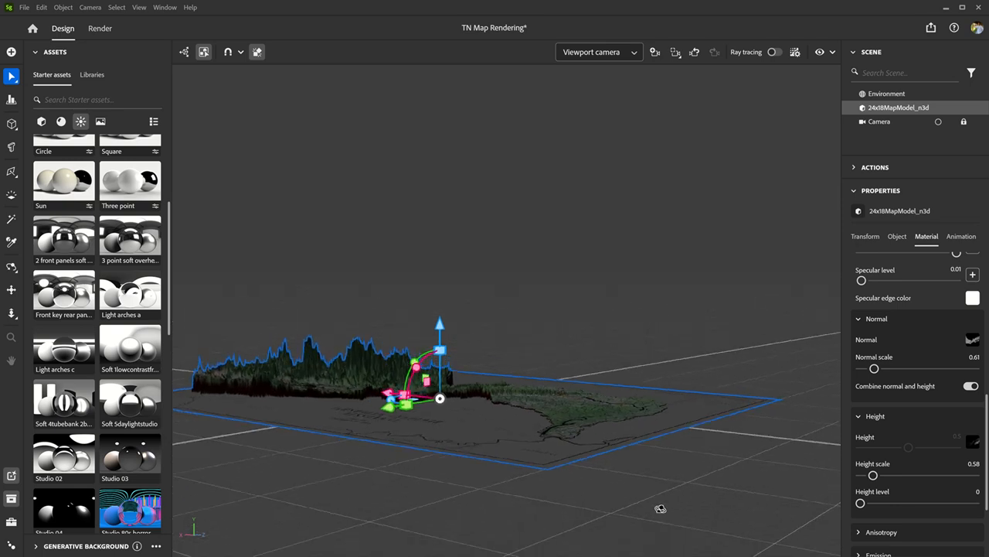
- Apply the "Terrace near the g..." environment light to the scene and check how it lights the terrain
{"action": "scroll", "coordinate": [112, 425], "scroll_direction": "down", "scroll_amount": 5}
{"action": "scroll", "coordinate": [112, 425], "scroll_direction": "down", "scroll_amount": 3}
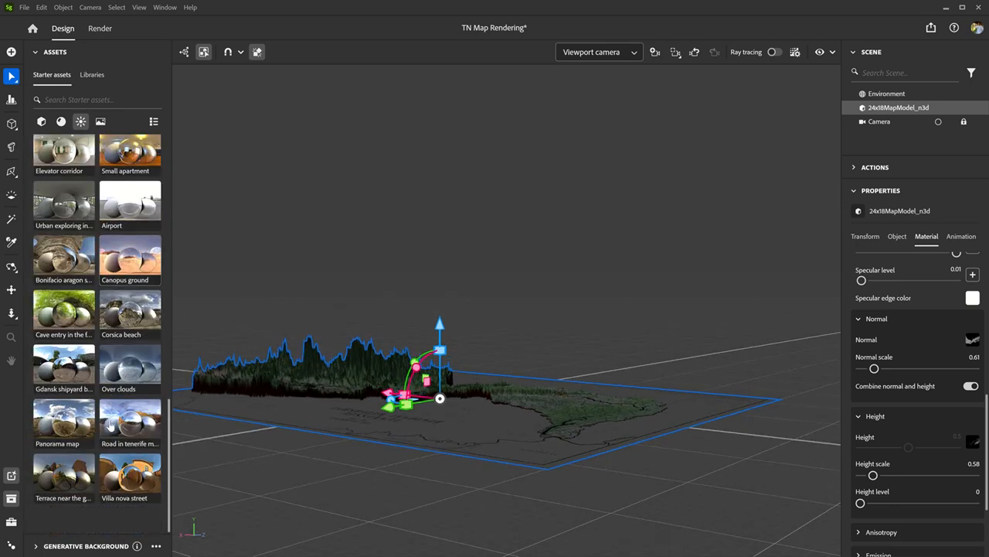
{"action": "left_click", "coordinate": [63, 477]}
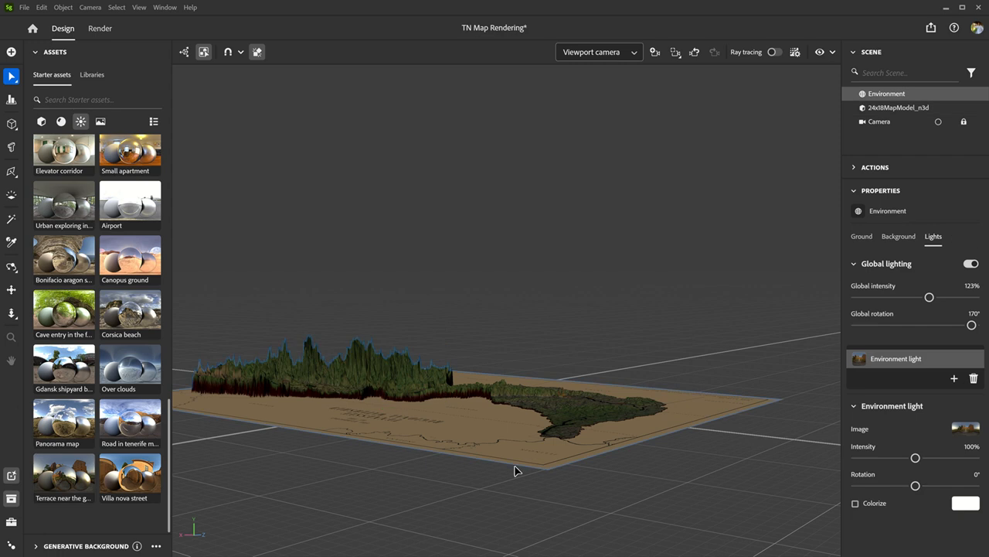
{"action": "scroll", "coordinate": [592, 442], "scroll_direction": "up", "scroll_amount": 3}
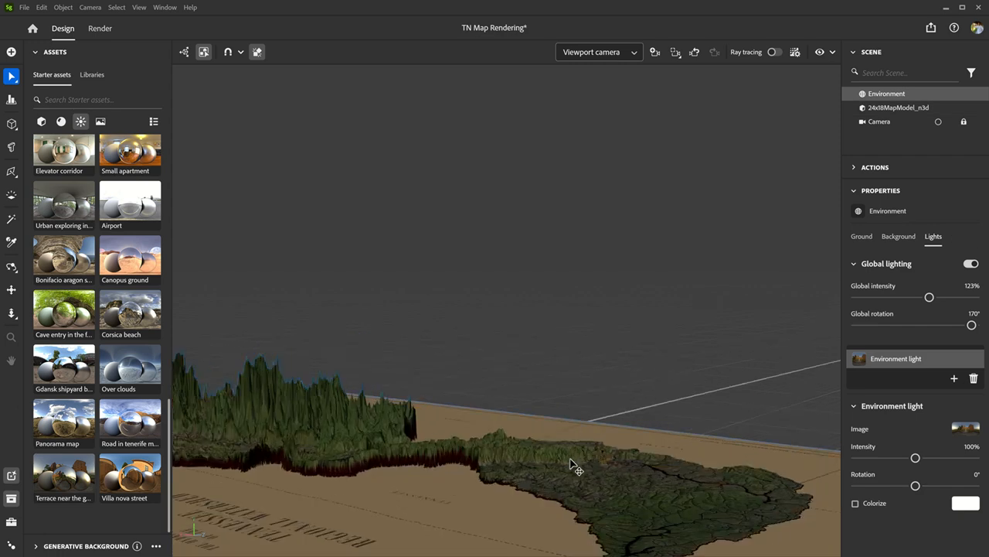
{"action": "scroll", "coordinate": [576, 471], "scroll_direction": "up", "scroll_amount": 2}
{"action": "left_click_drag", "start_coordinate": [570, 414], "coordinate": [561, 390], "text": "alt"}
{"action": "scroll", "coordinate": [561, 389], "scroll_direction": "down", "scroll_amount": 2}
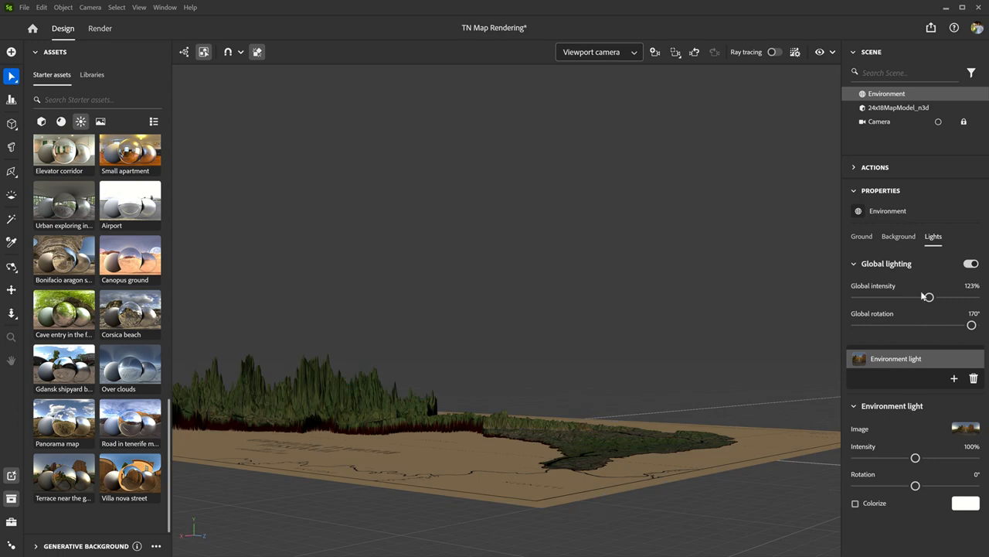
- Turn off combining normal and height in the material of the 24x18MapModel_n3d model
{"action": "left_click", "coordinate": [902, 109]}
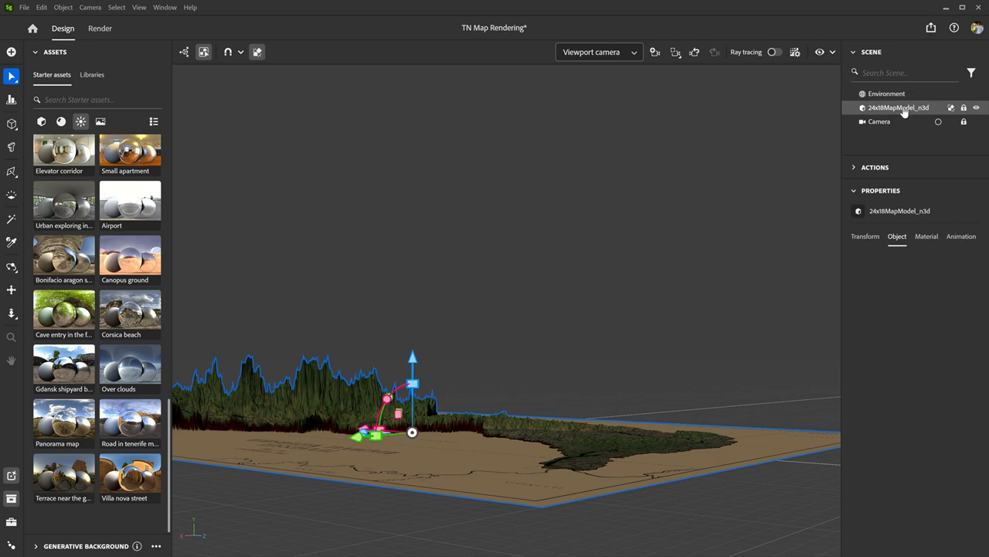
{"action": "left_click", "coordinate": [925, 237]}
{"action": "scroll", "coordinate": [929, 415], "scroll_direction": "down", "scroll_amount": 3}
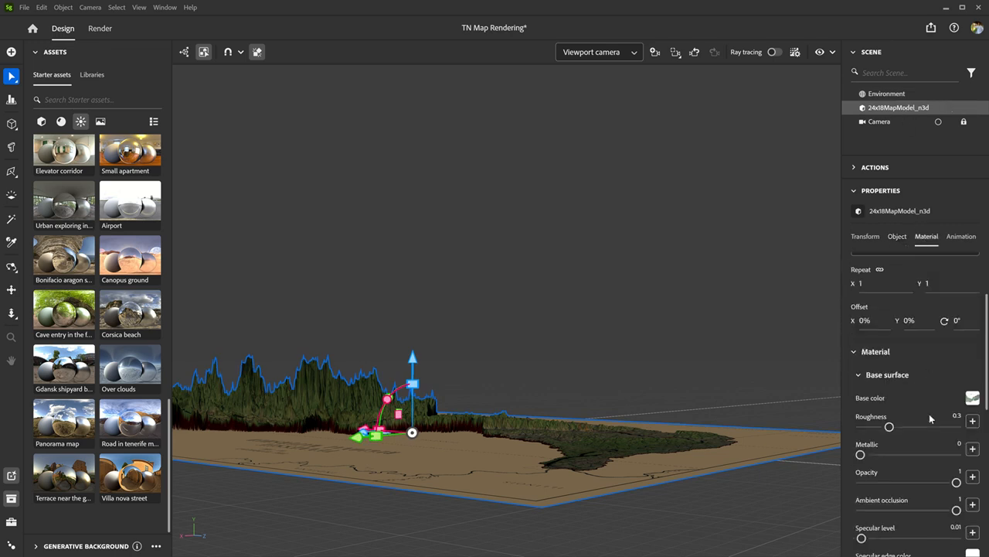
{"action": "scroll", "coordinate": [929, 413], "scroll_direction": "down", "scroll_amount": 4}
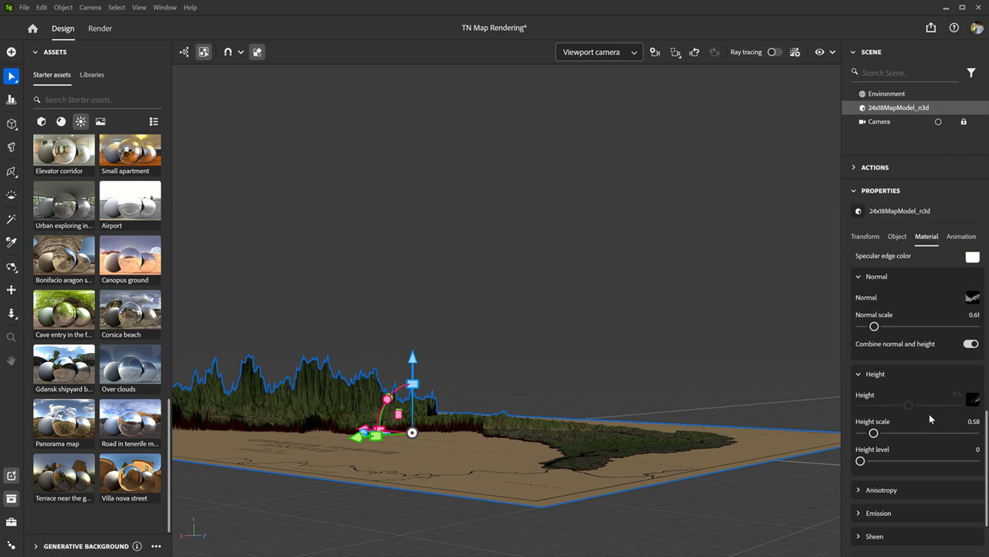
{"action": "scroll", "coordinate": [929, 414], "scroll_direction": "up", "scroll_amount": 1}
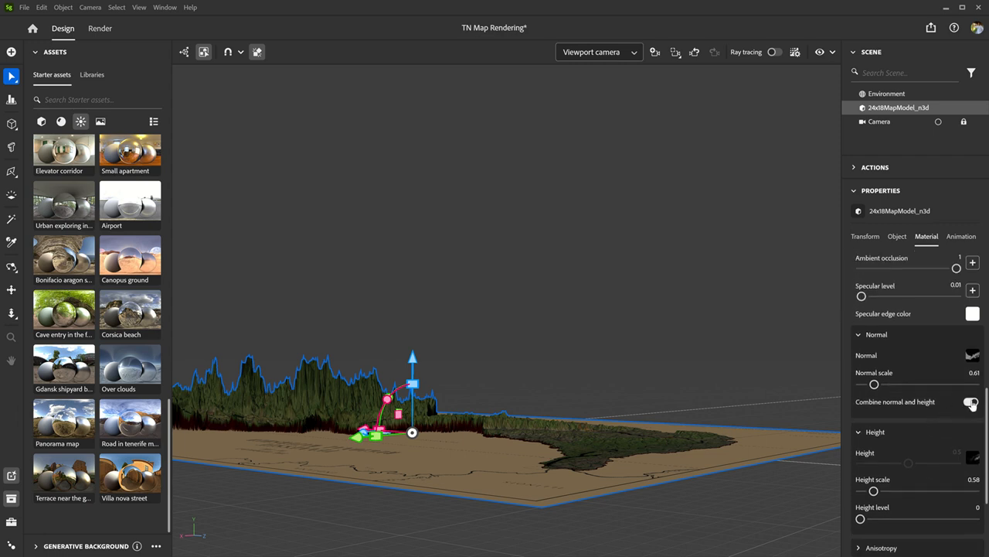
{"action": "left_click", "coordinate": [971, 402]}
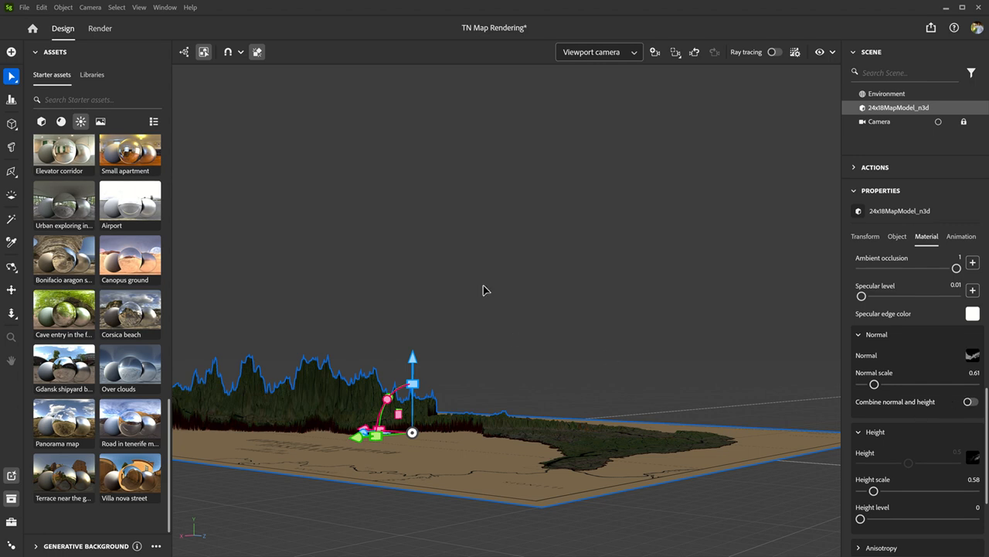
- Show the whole map from above through the saved Camera view with ray tracing on
{"action": "key", "text": "alt+2"}
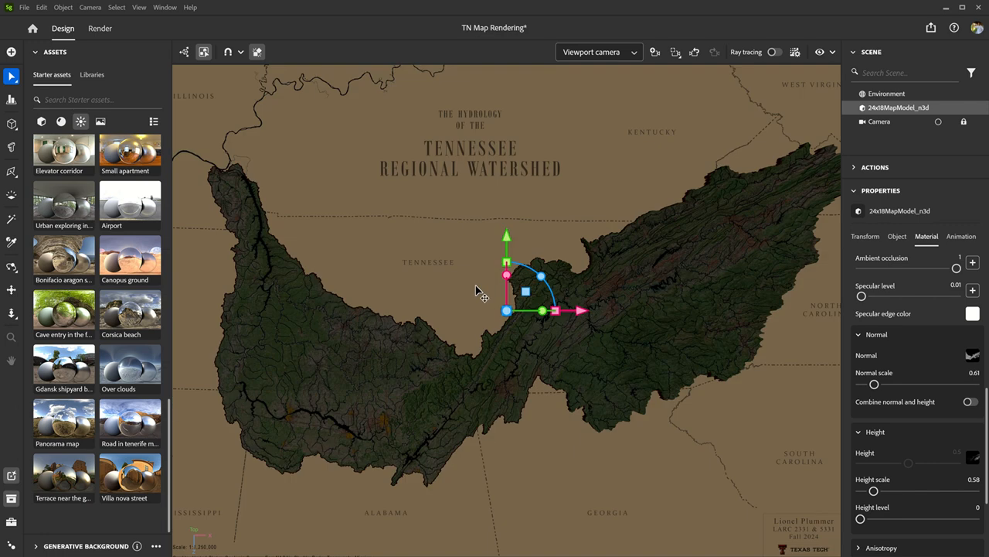
{"action": "left_click", "coordinate": [633, 52]}
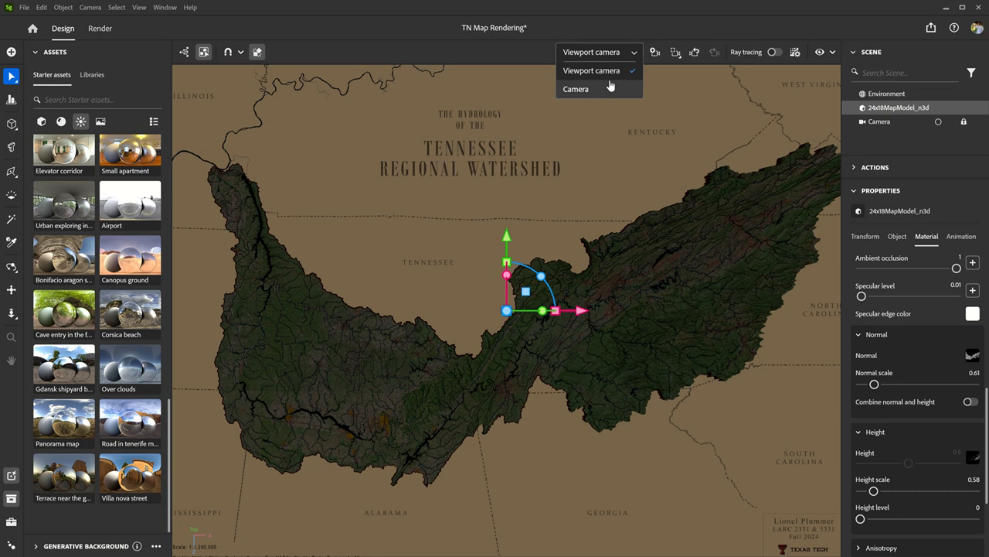
{"action": "left_click", "coordinate": [610, 88]}
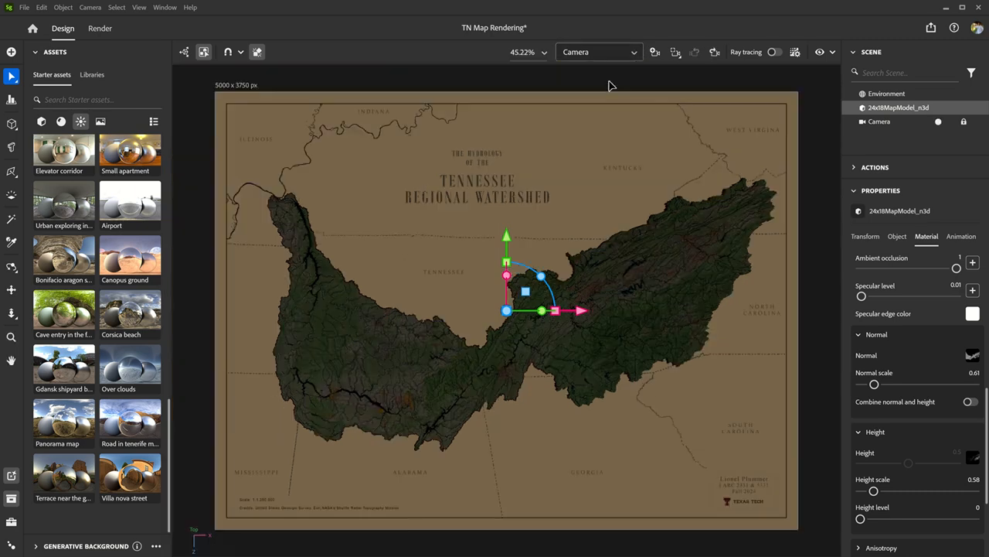
{"action": "left_click", "coordinate": [777, 53]}
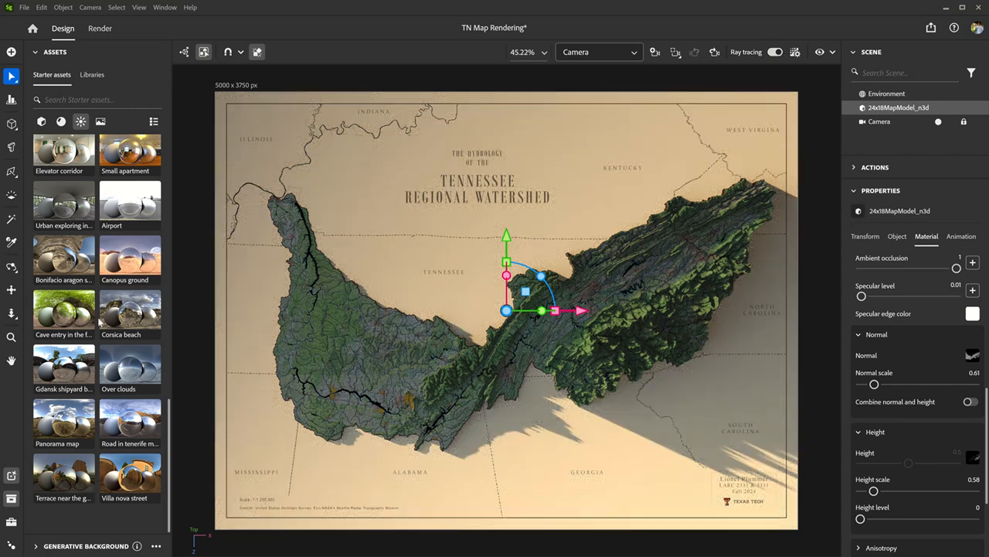
- Try the Studio 03, Studio 02 and Soft 1lowcontrast environment lights on the map, and settle on Soft 5daylightstudio
{"action": "scroll", "coordinate": [99, 318], "scroll_direction": "up", "scroll_amount": 5}
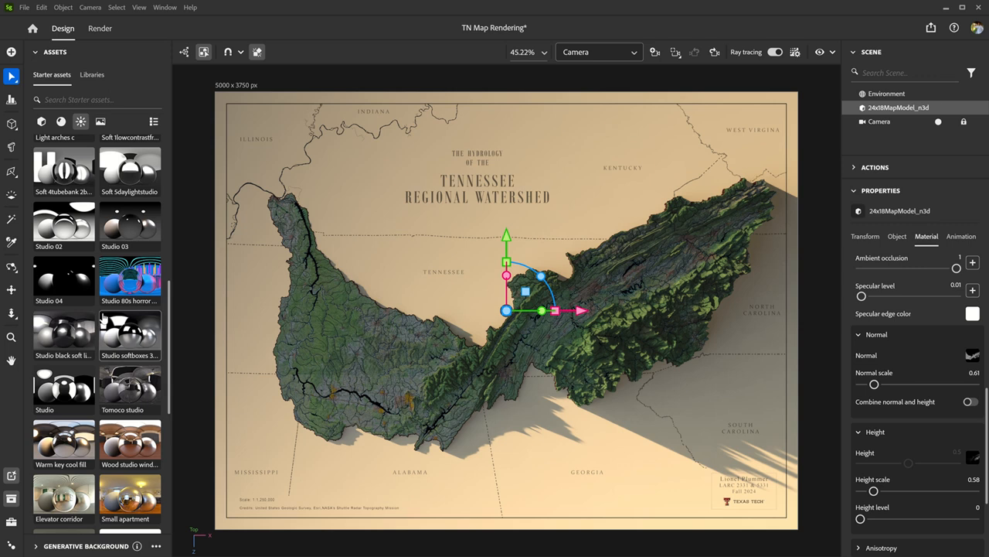
{"action": "left_click", "coordinate": [124, 224]}
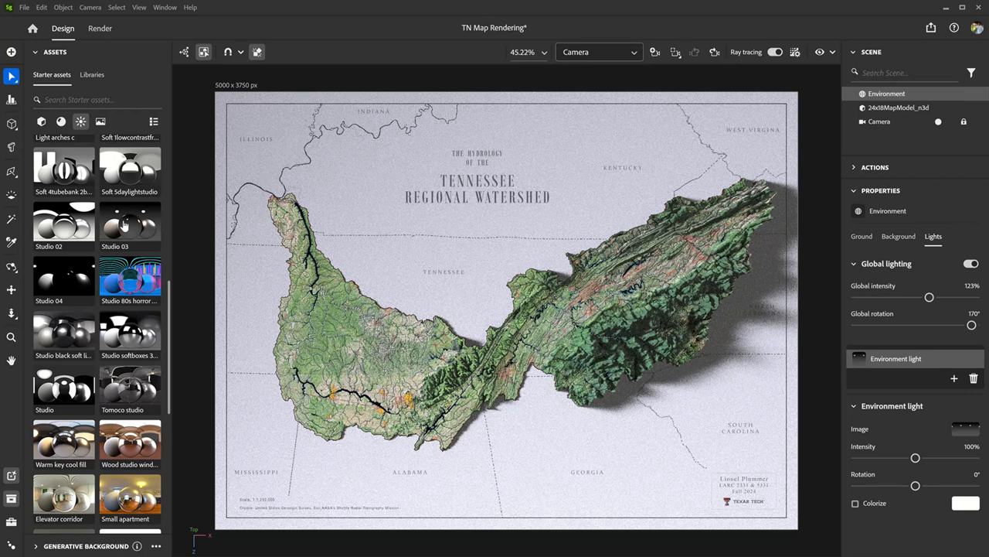
{"action": "left_click", "coordinate": [76, 230]}
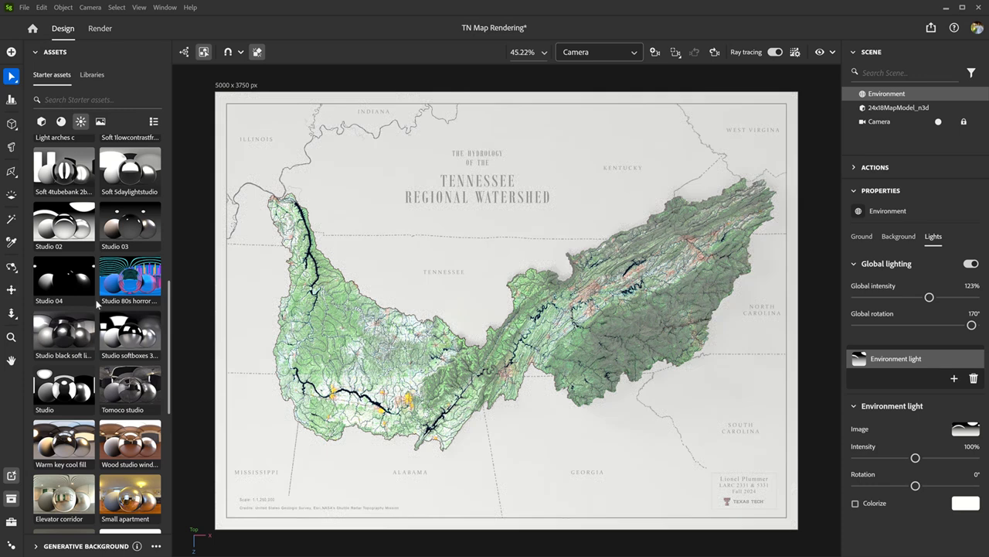
{"action": "scroll", "coordinate": [98, 305], "scroll_direction": "up", "scroll_amount": 3}
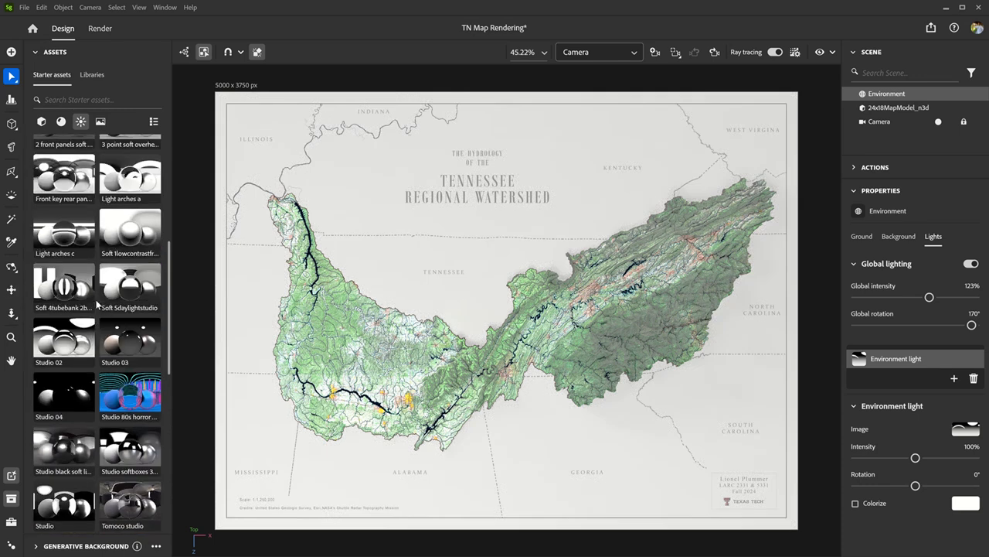
{"action": "left_click", "coordinate": [131, 236]}
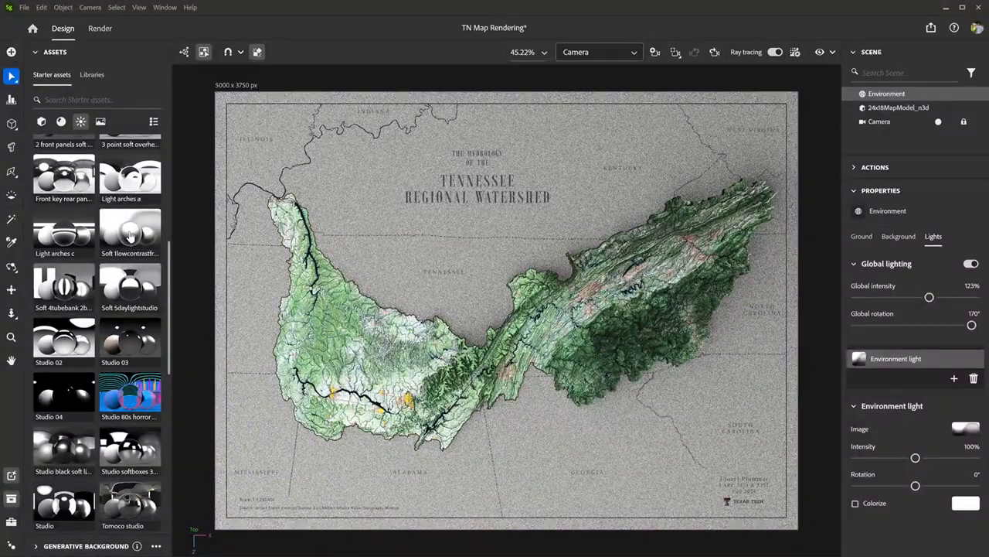
{"action": "left_click", "coordinate": [137, 288]}
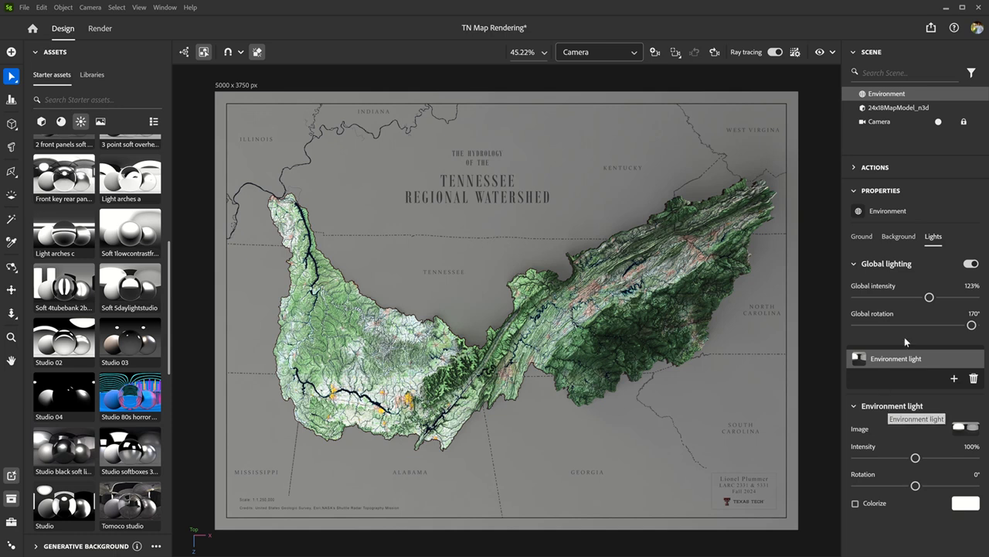
- Remove the normal texture file from the map model's material and deselect the model
{"action": "left_click", "coordinate": [895, 237]}
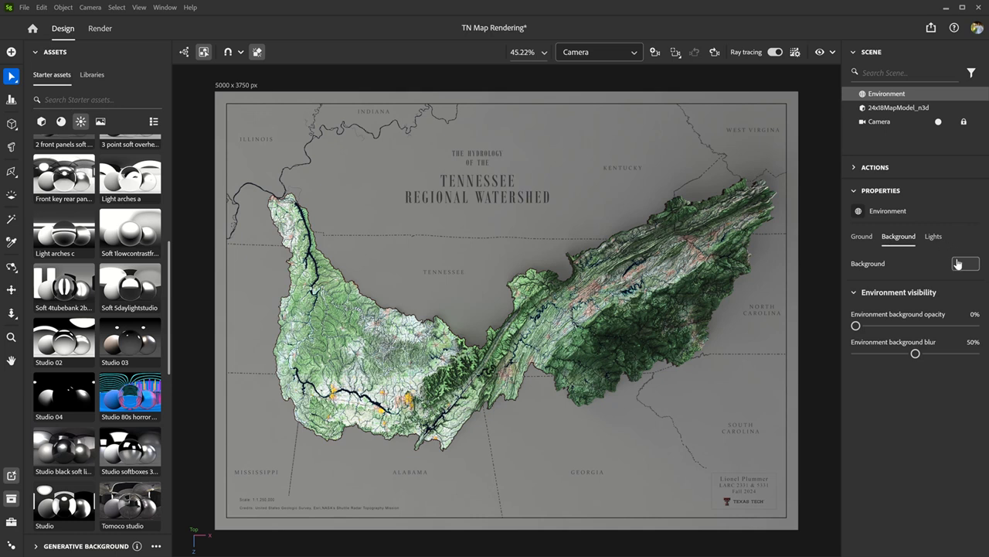
{"action": "left_click", "coordinate": [868, 238]}
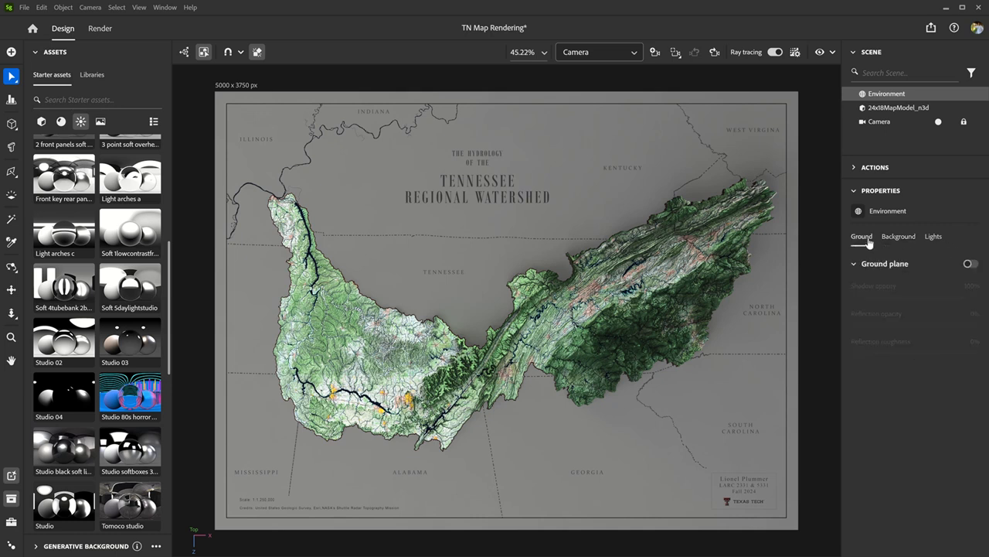
{"action": "left_click", "coordinate": [898, 108]}
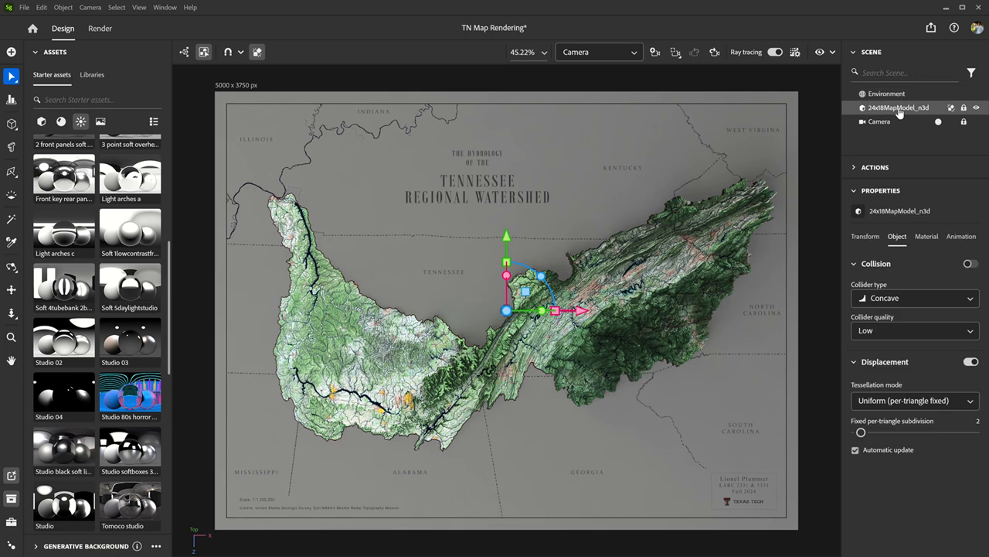
{"action": "left_click", "coordinate": [929, 239]}
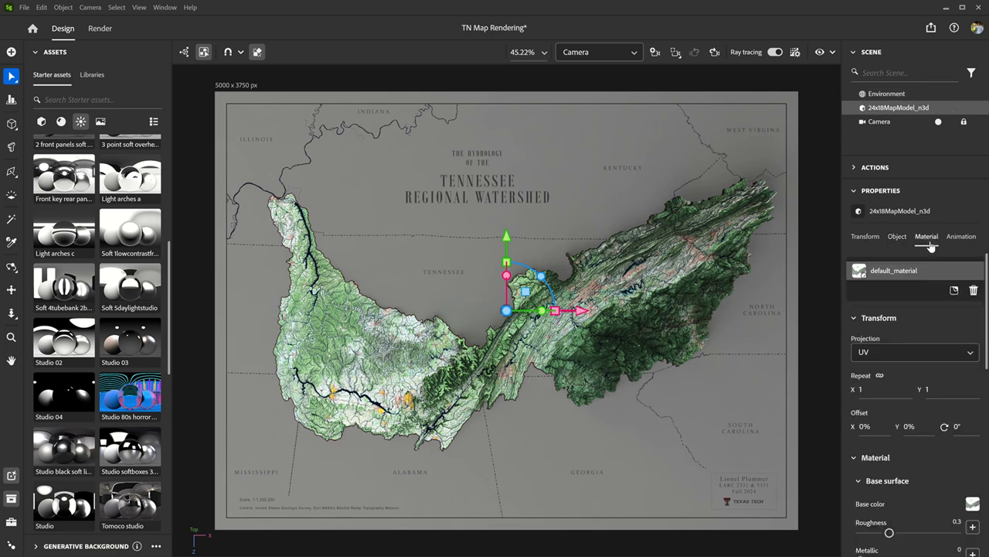
{"action": "scroll", "coordinate": [925, 350], "scroll_direction": "down", "scroll_amount": 5}
{"action": "scroll", "coordinate": [925, 350], "scroll_direction": "down", "scroll_amount": 3}
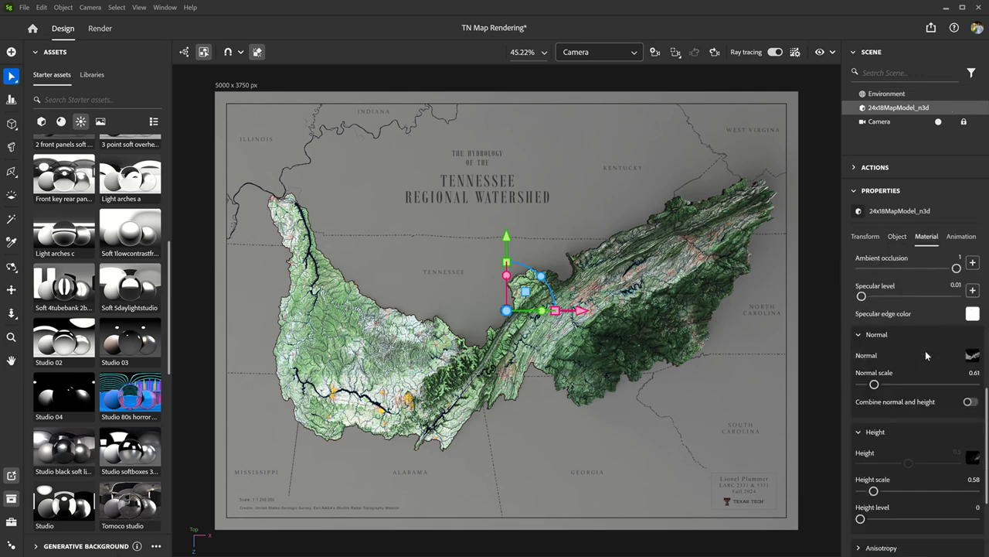
{"action": "left_click", "coordinate": [973, 355]}
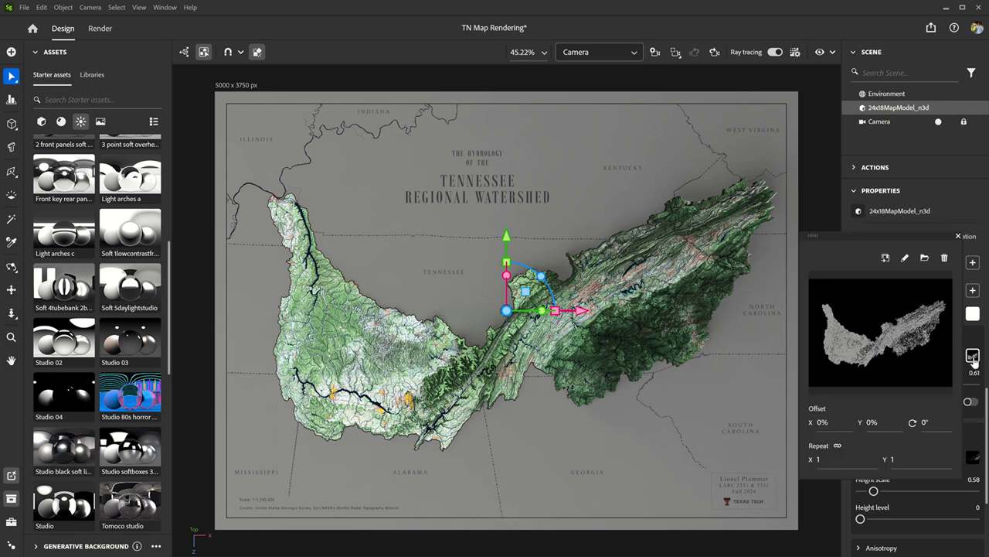
{"action": "left_click", "coordinate": [946, 258]}
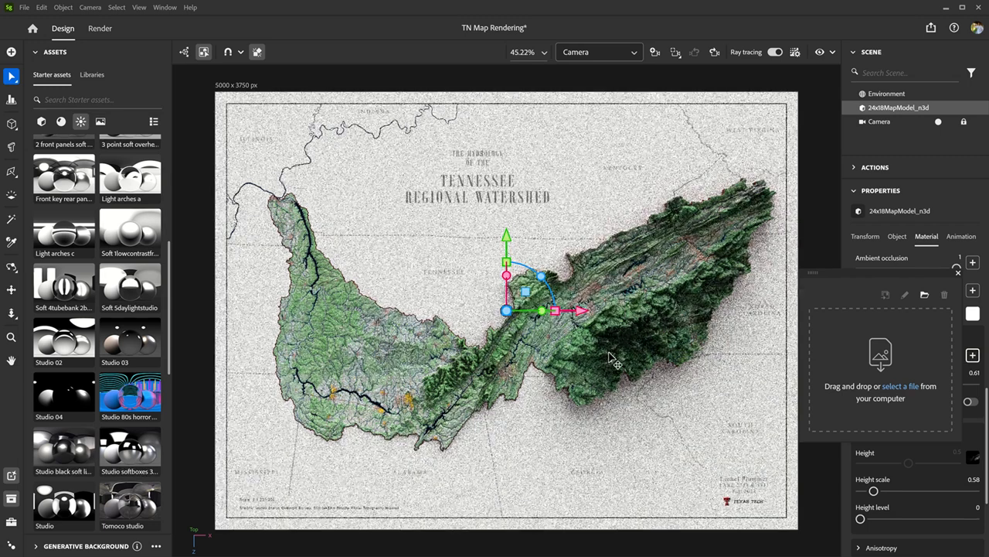
{"action": "left_click", "coordinate": [958, 274]}
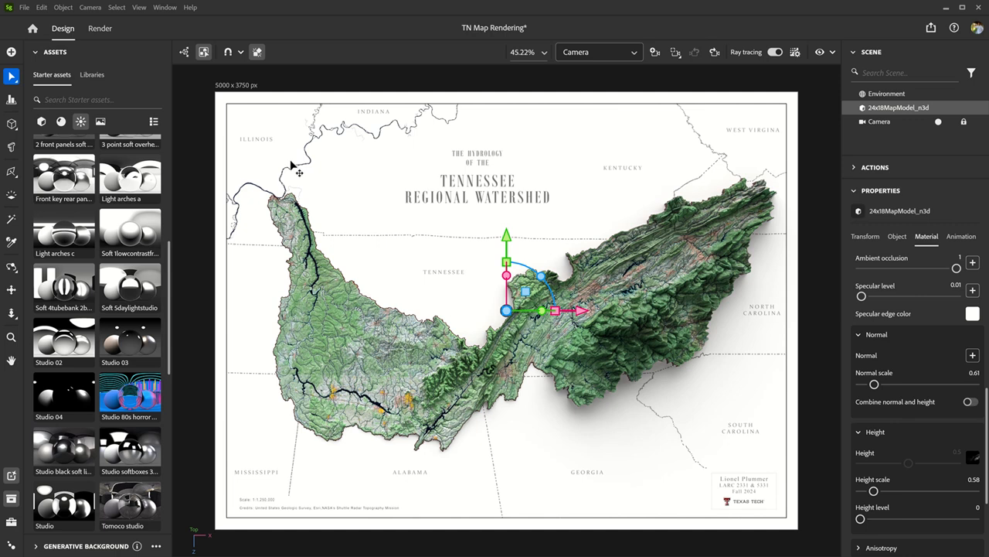
{"action": "left_click", "coordinate": [805, 143]}
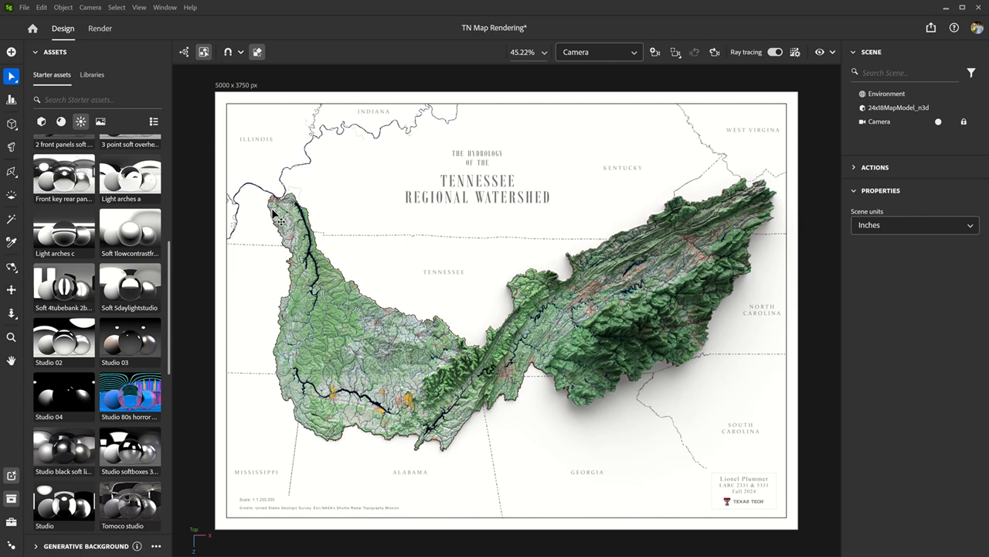
- Set the environment's global light rotation to -140° and save the scene
{"action": "left_click", "coordinate": [901, 97]}
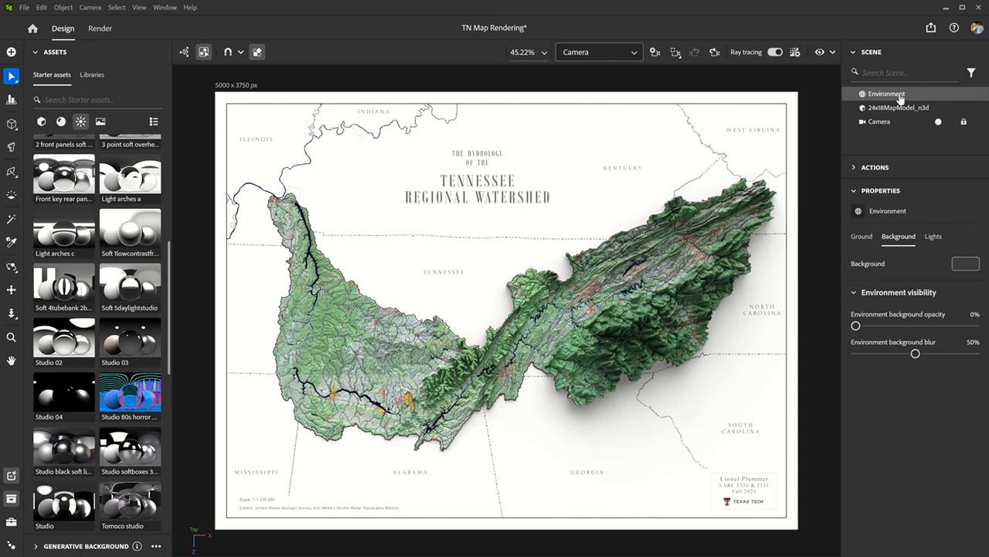
{"action": "left_click", "coordinate": [935, 241]}
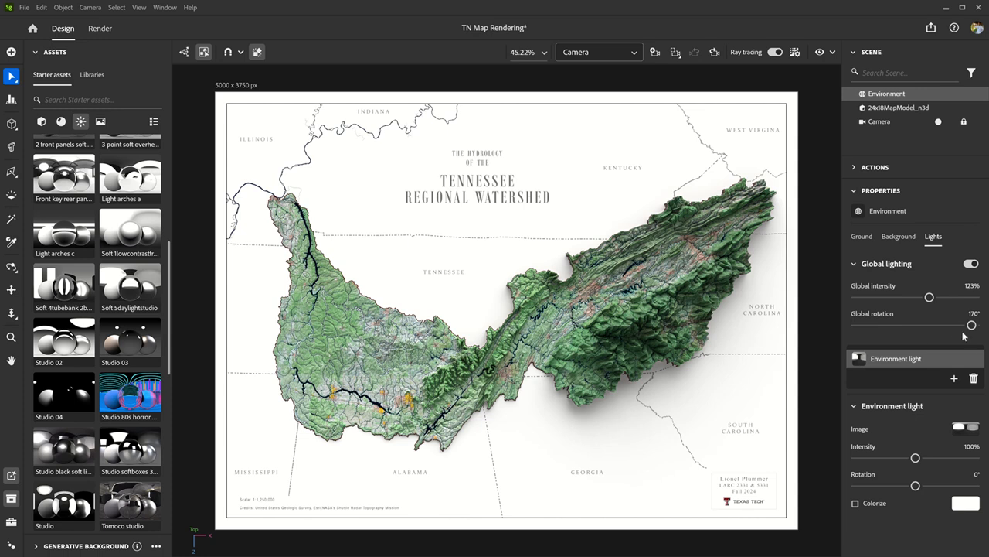
{"action": "left_click_drag", "start_coordinate": [972, 326], "coordinate": [869, 326]}
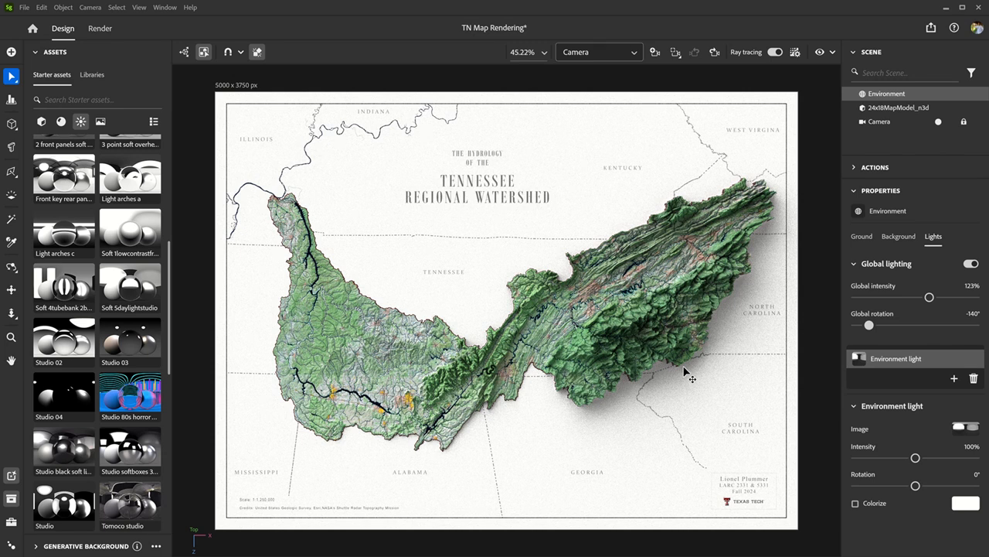
{"action": "key", "text": "ctrl"}
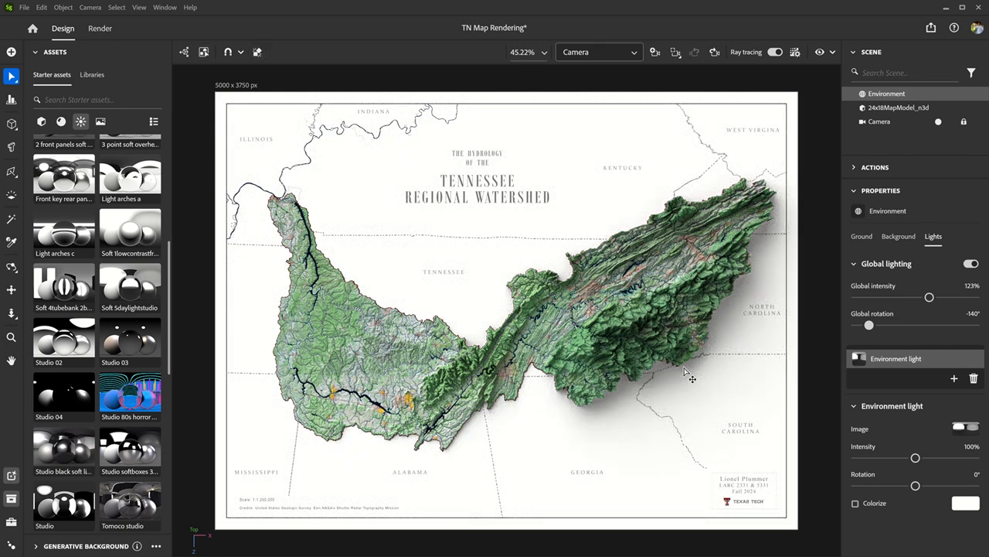
{"action": "key", "text": "ctrl+s"}
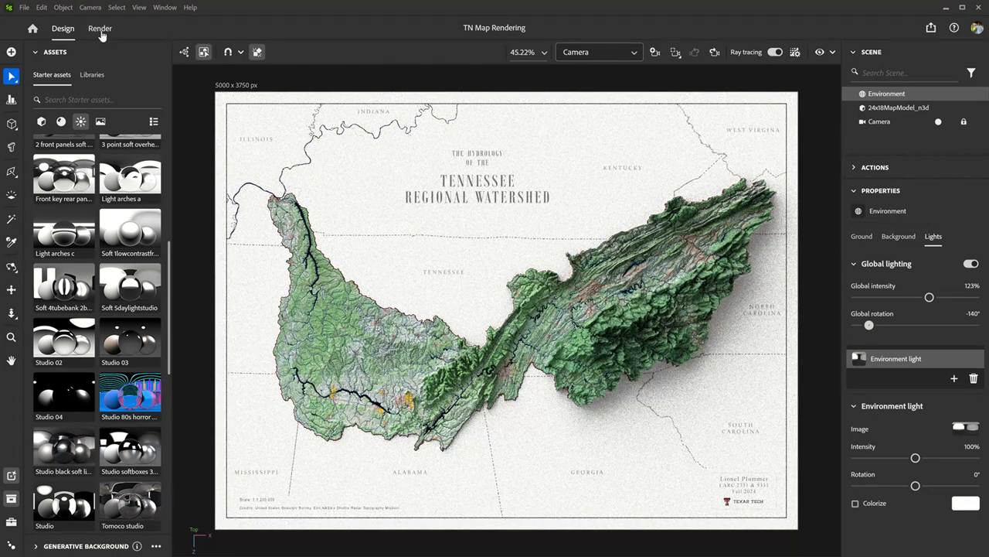
- Start a ray-traced PNG render of the Camera view using the High quality preset
{"action": "left_click", "coordinate": [101, 32]}
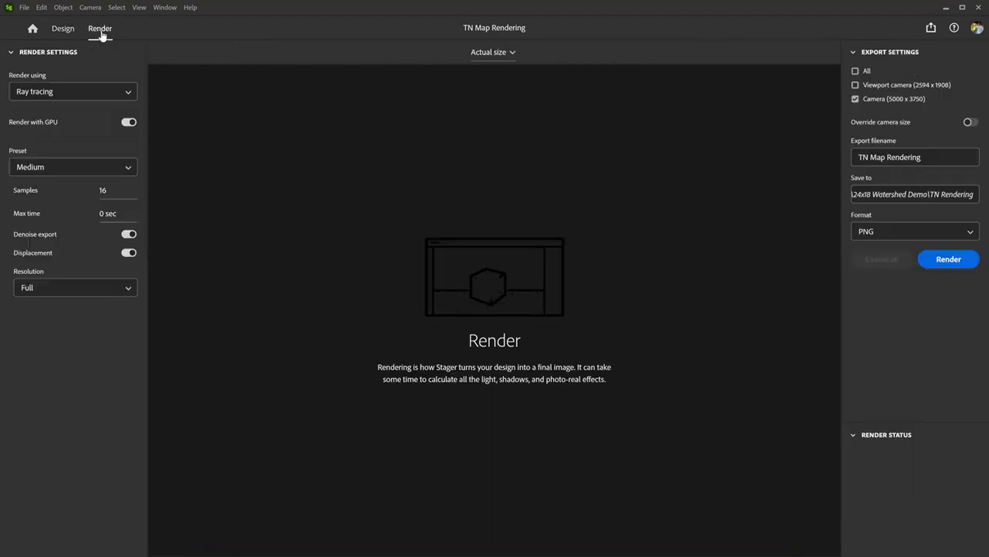
{"action": "left_click", "coordinate": [126, 169]}
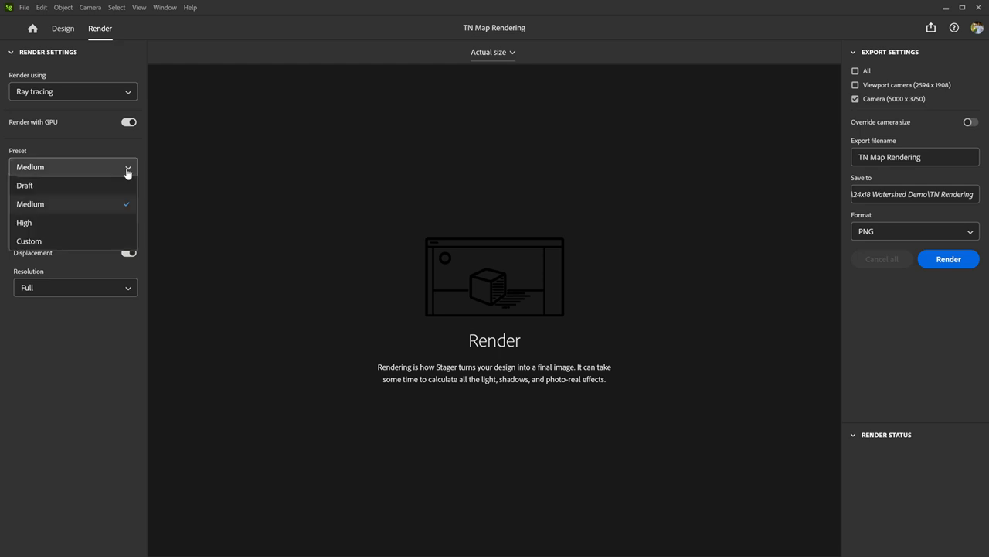
{"action": "left_click", "coordinate": [64, 229]}
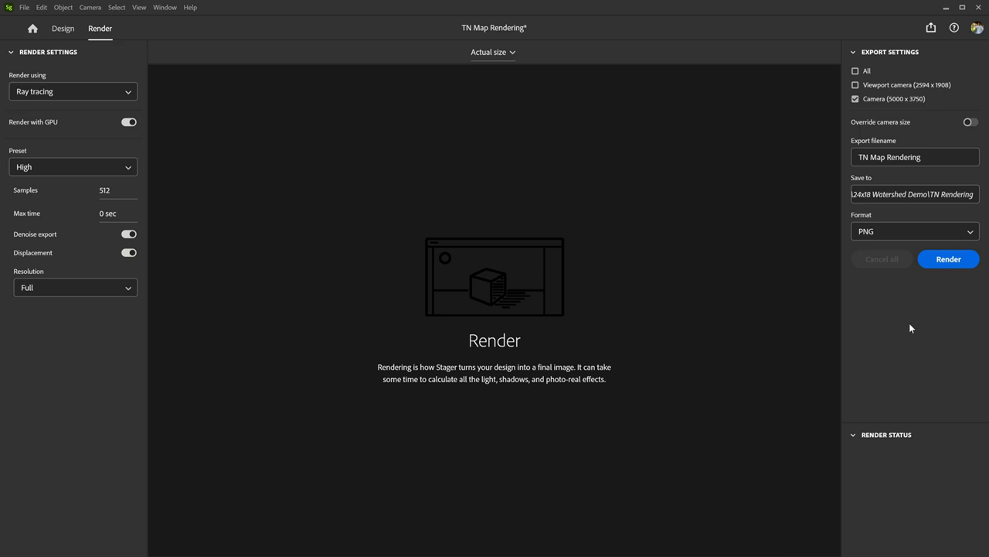
{"action": "left_click", "coordinate": [955, 262]}
{"action": "mouse_move", "coordinate": [552, 1]}
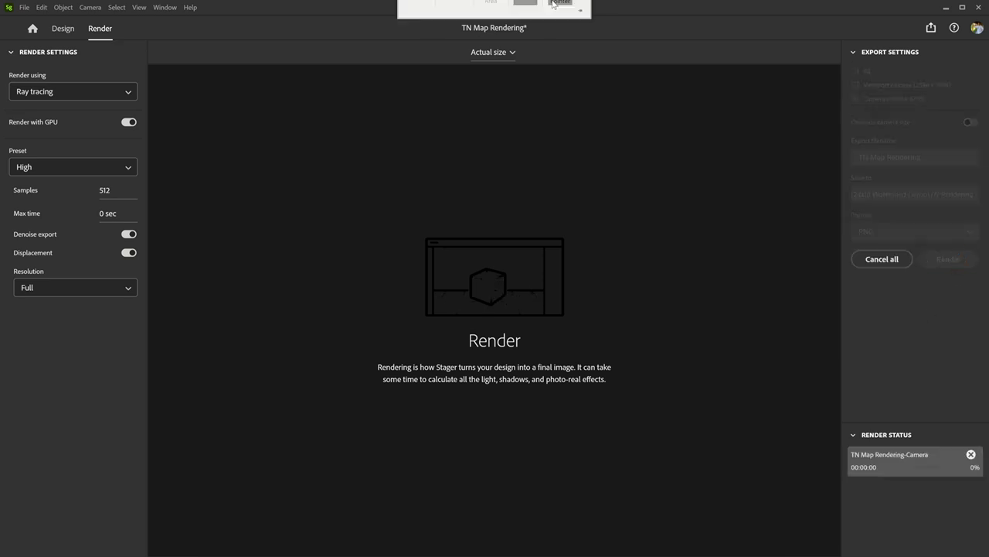